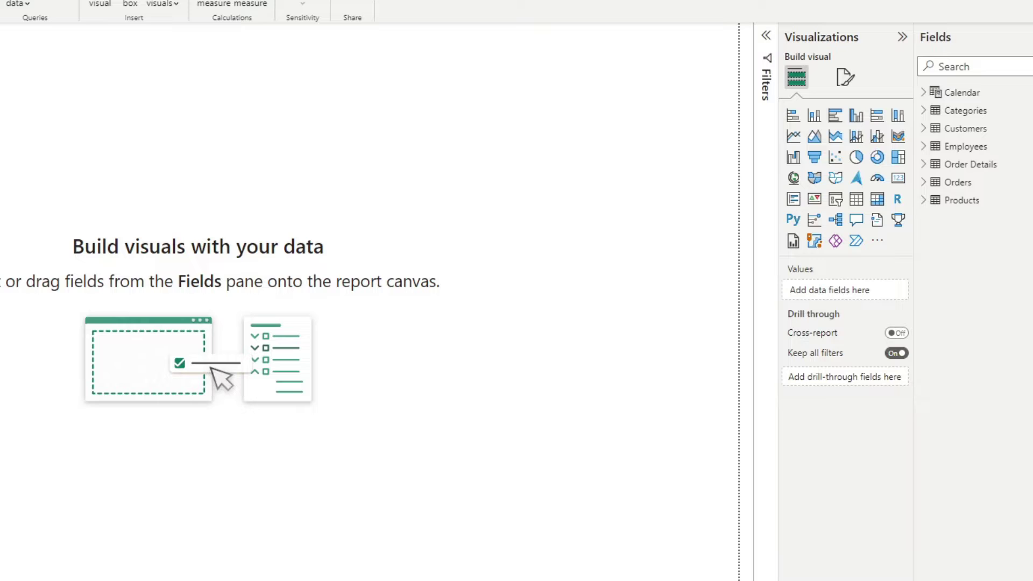
# Step: Expand the Categories, Customers, Employees, Order Details, Orders, Products and Calendar tables to list their fields
pyautogui.click(924, 110)
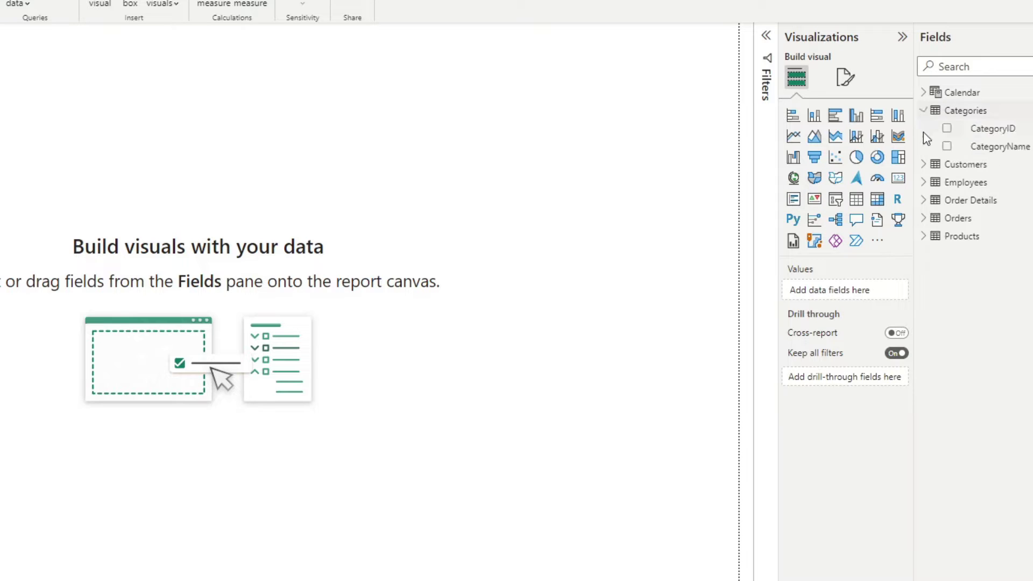
pyautogui.click(924, 164)
pyautogui.click(924, 236)
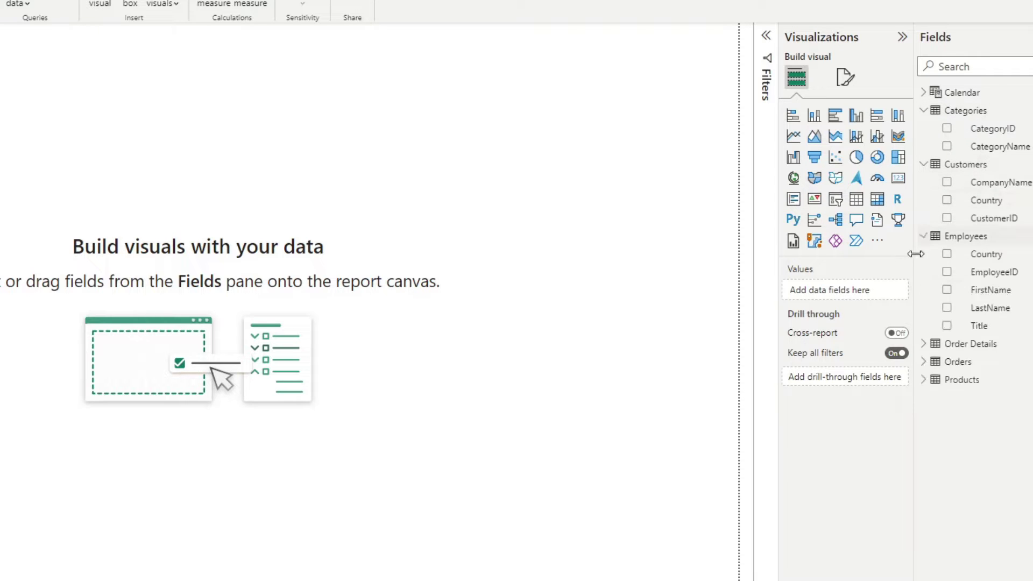
pyautogui.click(925, 344)
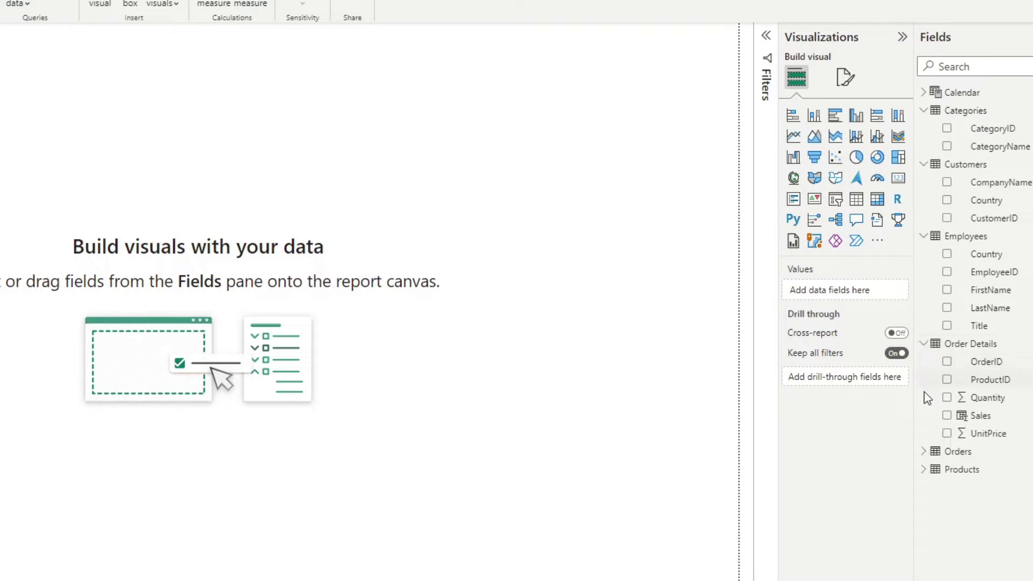
pyautogui.click(925, 452)
pyautogui.click(923, 541)
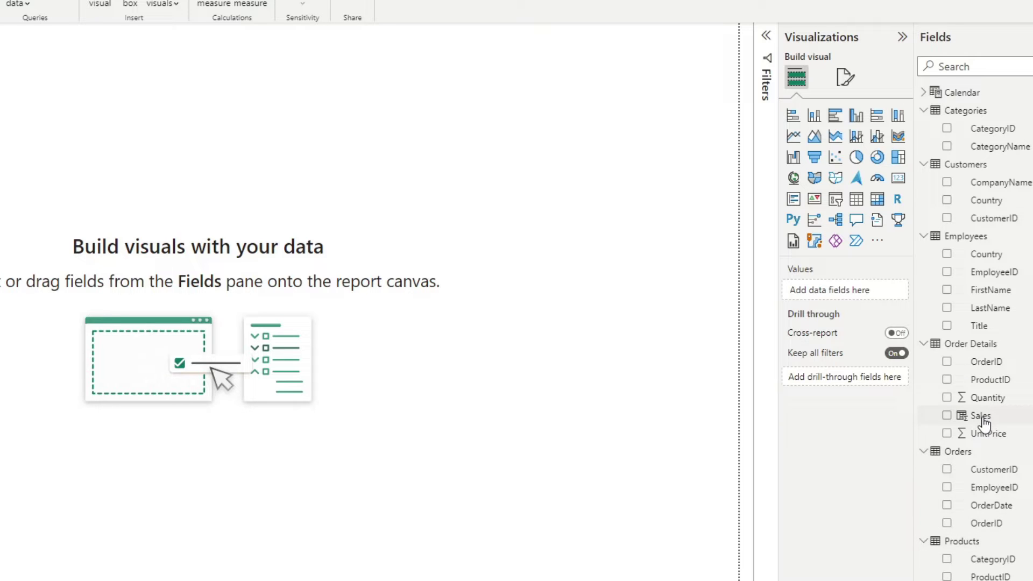
pyautogui.click(925, 93)
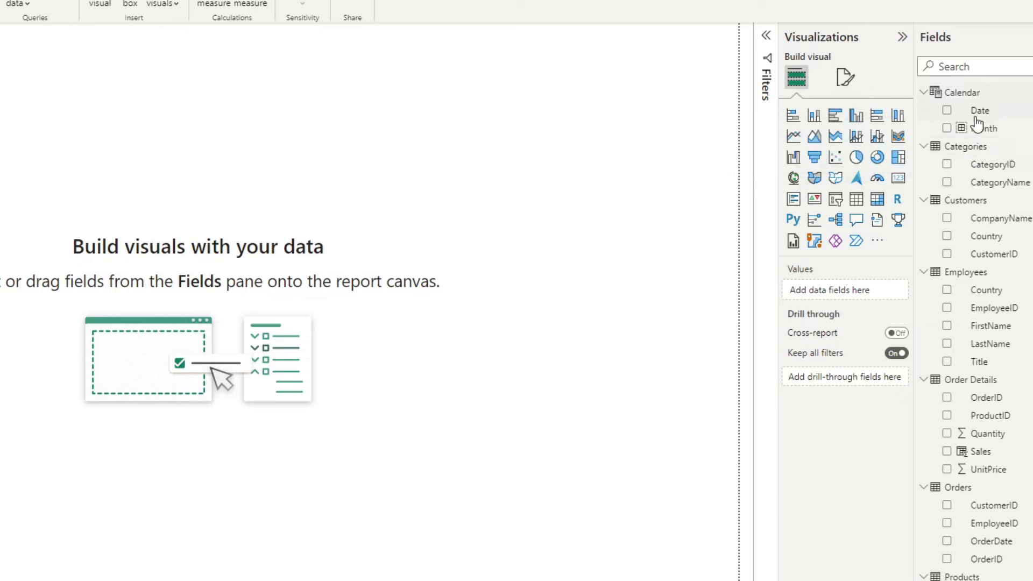
# Step: Create a widened table visual on the canvas with Month from Calendar and Sales from Order Details
pyautogui.moveTo(983, 132); pyautogui.dragTo(312, 285)
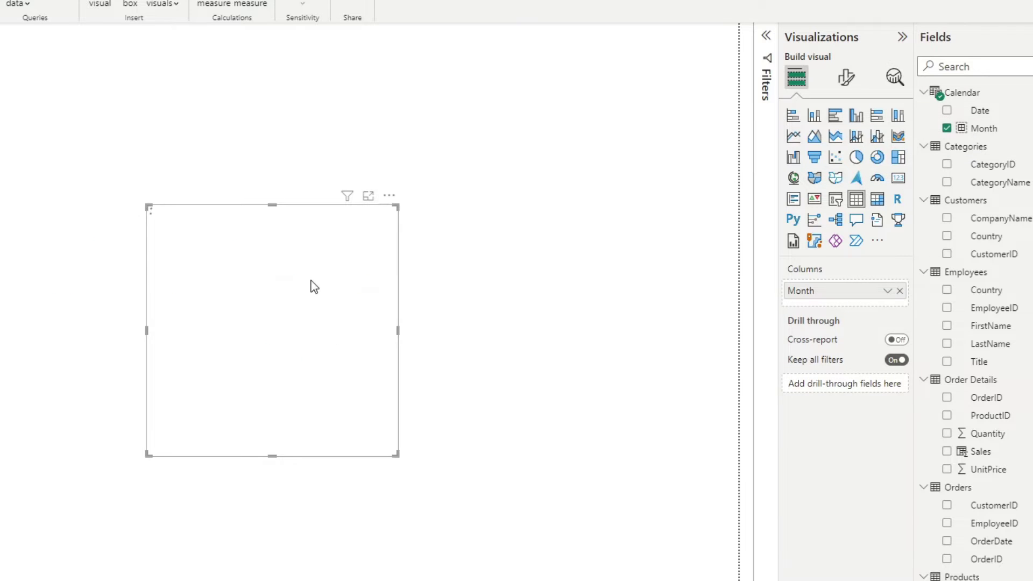
pyautogui.moveTo(321, 221); pyautogui.dragTo(410, 154)
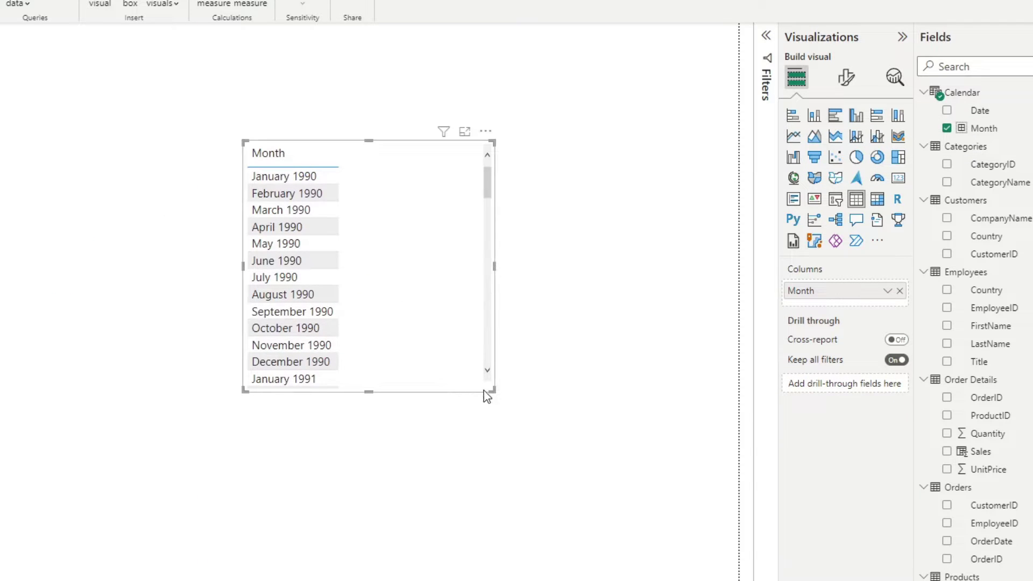
pyautogui.moveTo(487, 393); pyautogui.dragTo(615, 394)
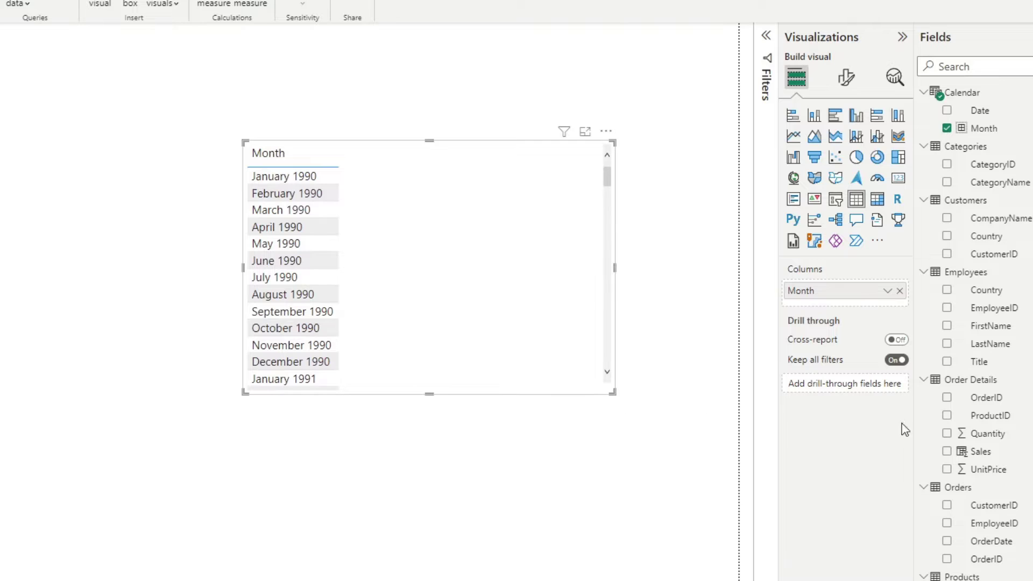
pyautogui.click(982, 452)
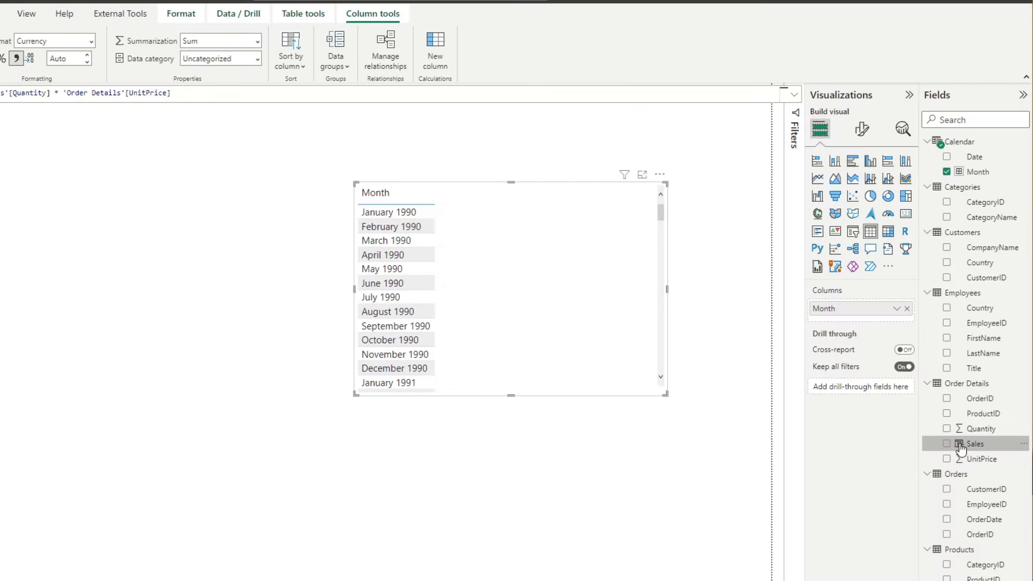
pyautogui.moveTo(974, 444); pyautogui.dragTo(389, 236)
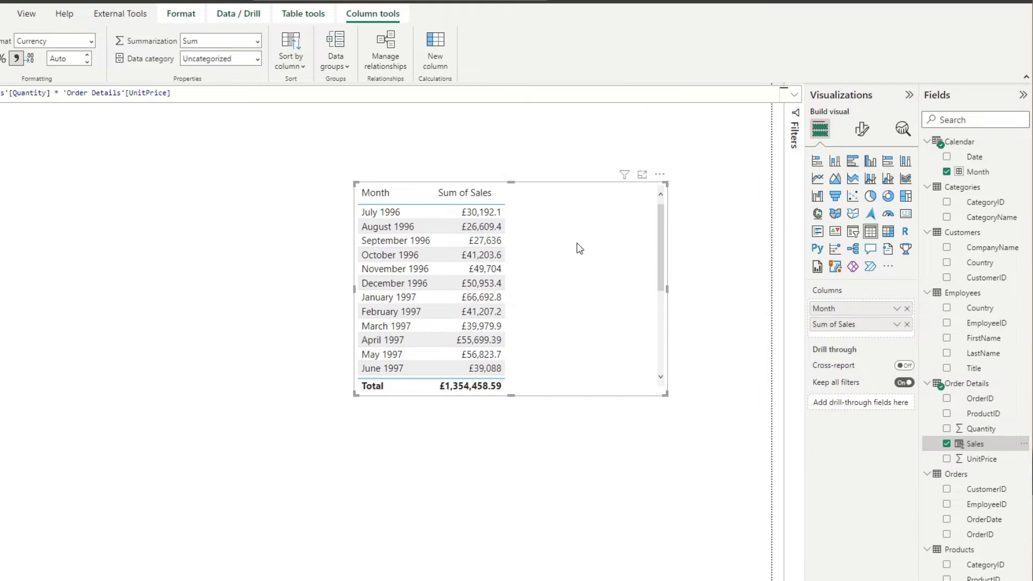
# Step: Convert the Month and Sales table into a line chart, enlarge it and reposition it on the canvas
pyautogui.click(817, 178)
pyautogui.moveTo(355, 394); pyautogui.dragTo(266, 435)
pyautogui.moveTo(449, 192); pyautogui.dragTo(387, 236)
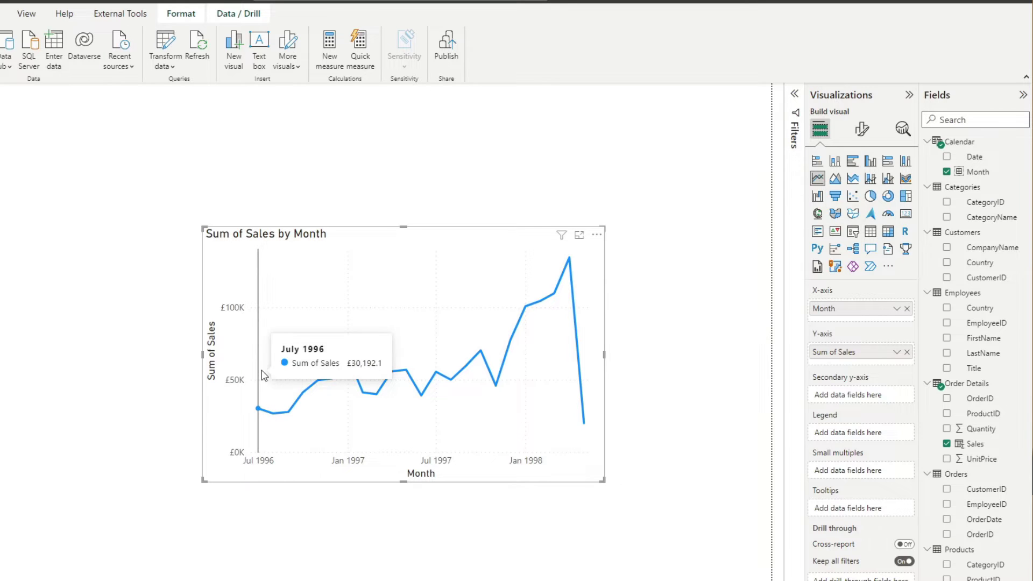
pyautogui.moveTo(289, 400)
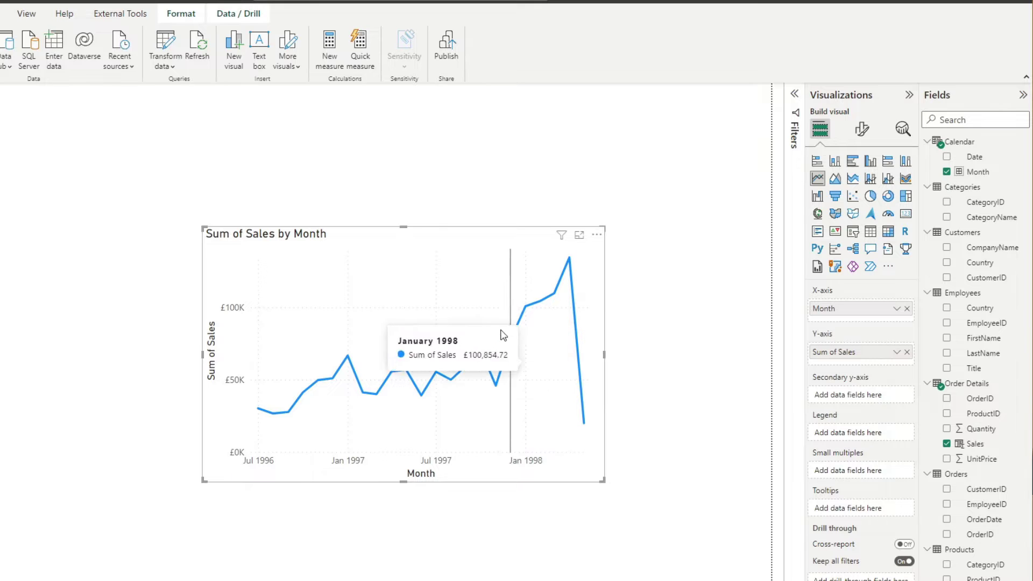
pyautogui.moveTo(441, 233)
pyautogui.mouseDown()
pyautogui.moveTo(400, 230)
pyautogui.moveTo(427, 233)
pyautogui.mouseUp()
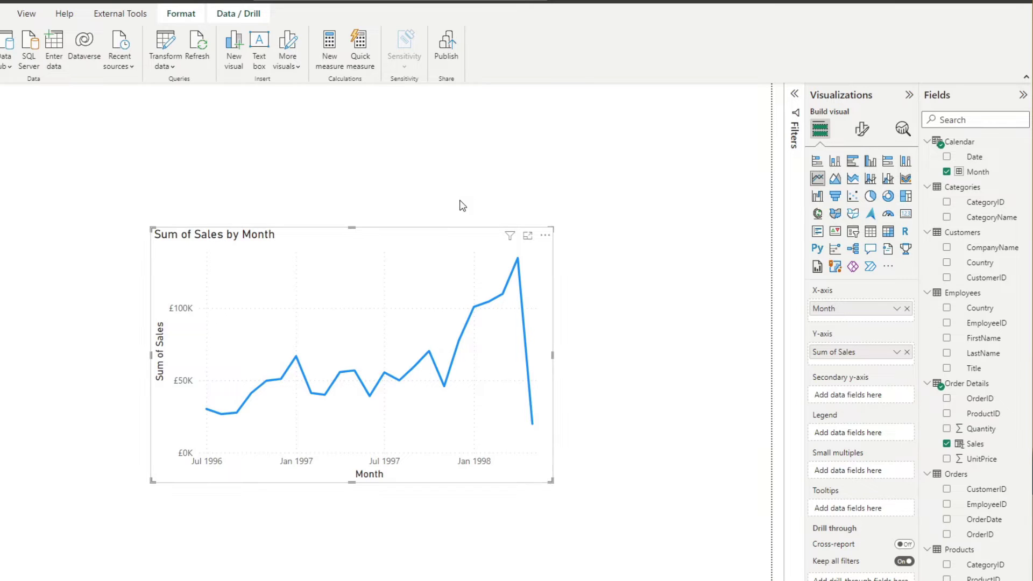
pyautogui.click(365, 186)
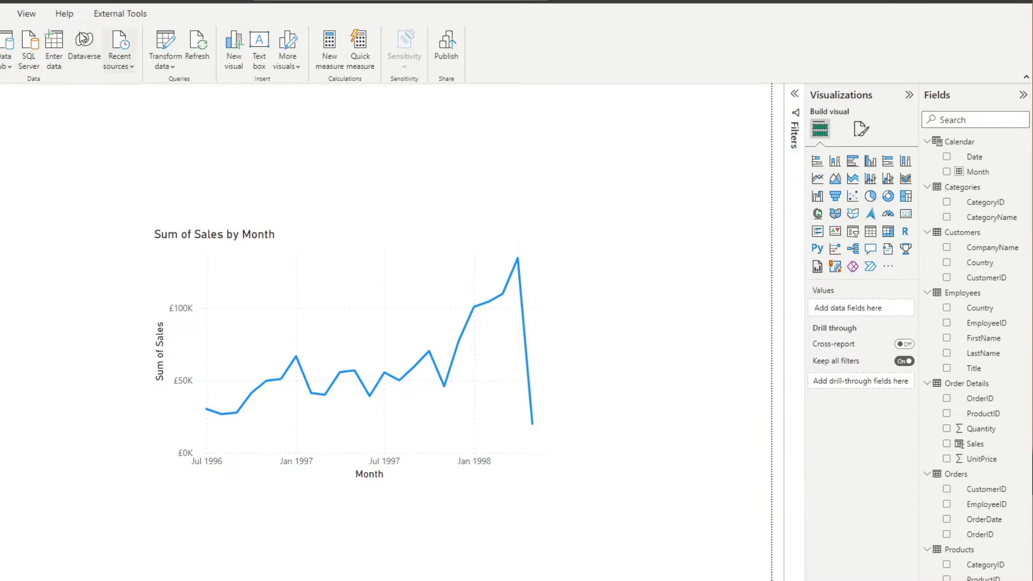
# Step: Start a new numeric range parameter and name it Target
pyautogui.click(29, 14)
pyautogui.click(1, 13)
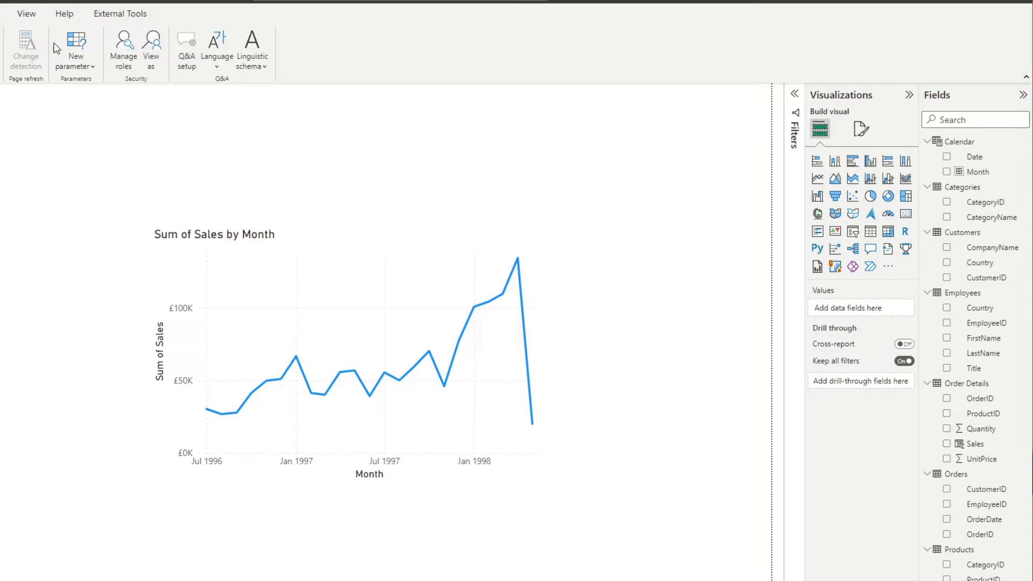
pyautogui.click(76, 59)
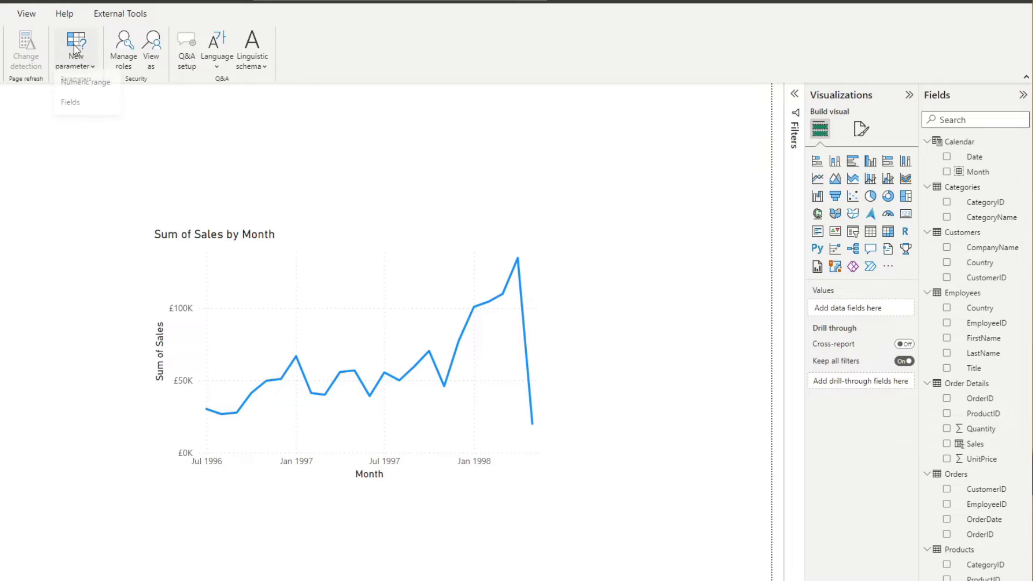
pyautogui.click(100, 90)
pyautogui.moveTo(210, 105); pyautogui.dragTo(571, 127)
pyautogui.doubleClick(570, 240)
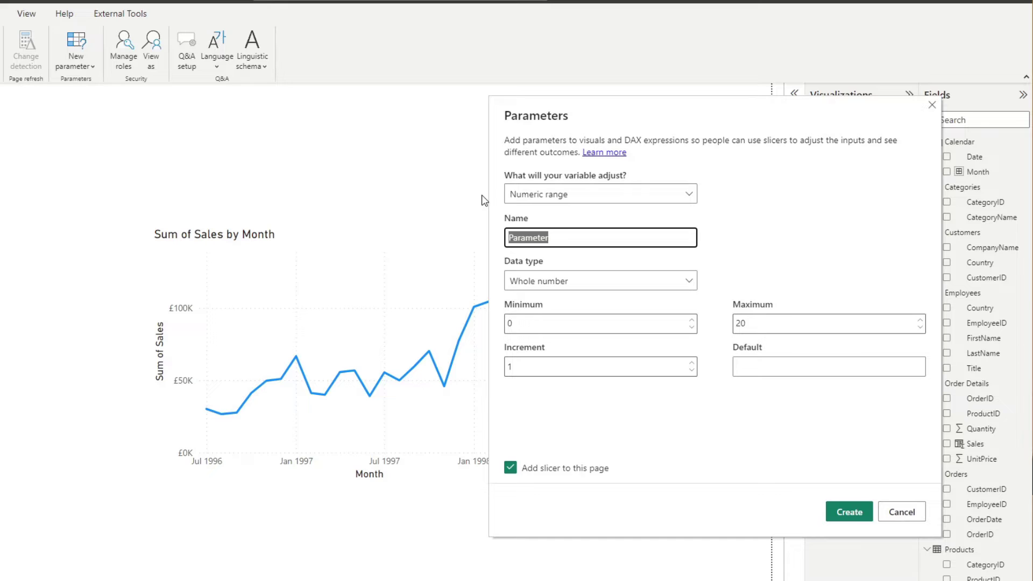
pyautogui.write('Target')
# Step: Keep the Target parameter's data type as whole number and set its minimum to 1000
pyautogui.click(554, 289)
pyautogui.click(556, 289)
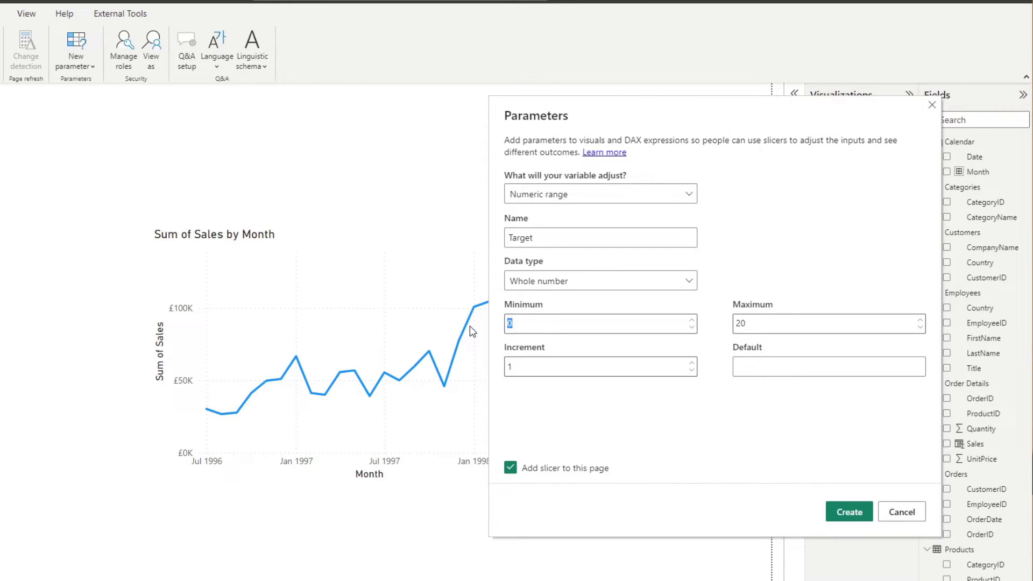
pyautogui.press('Tab')
pyautogui.press('BackSpace')
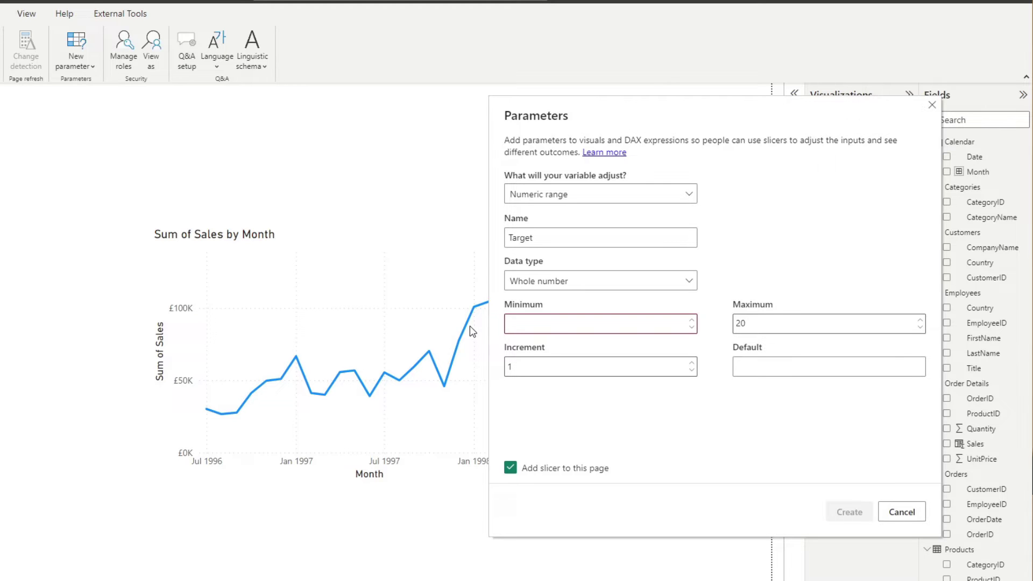
pyautogui.write('1000')
pyautogui.press('Tab')
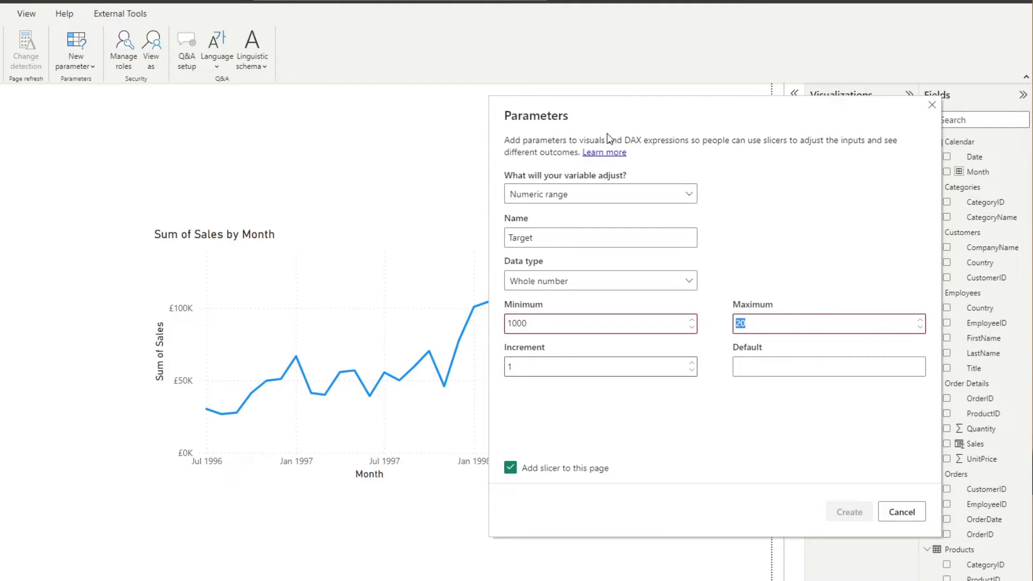
# Step: Set the parameter's maximum to 150000, increment to 1000 and default to 10000, and create it with a slicer on this page
pyautogui.moveTo(607, 116); pyautogui.dragTo(483, 144)
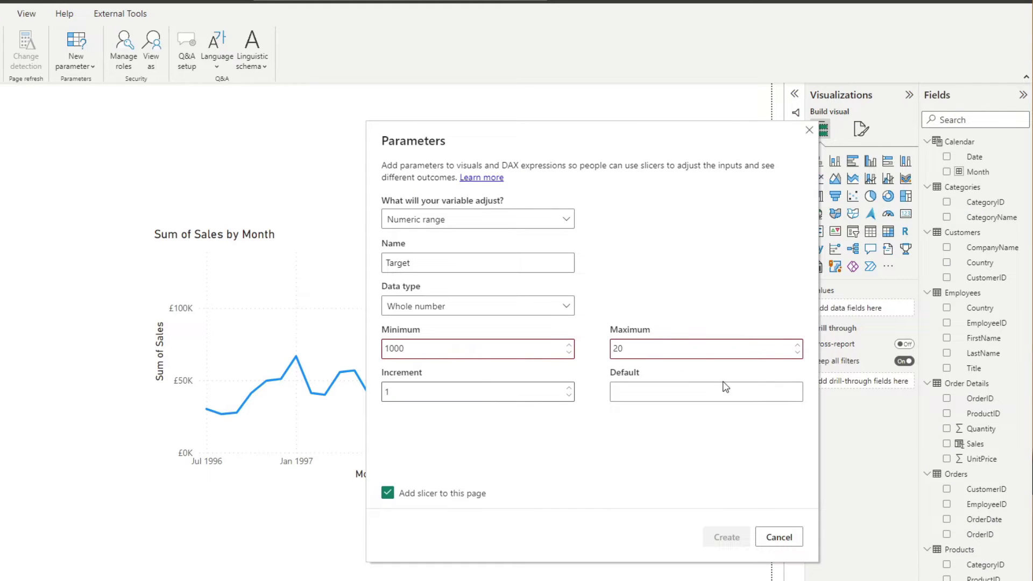
pyautogui.doubleClick(682, 349)
pyautogui.write('150000')
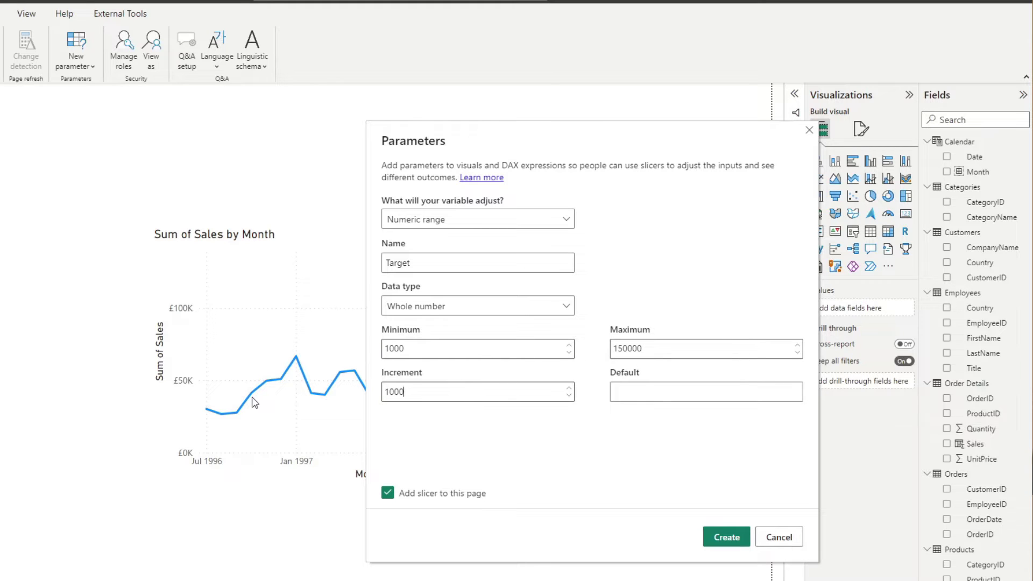
pyautogui.click(704, 386)
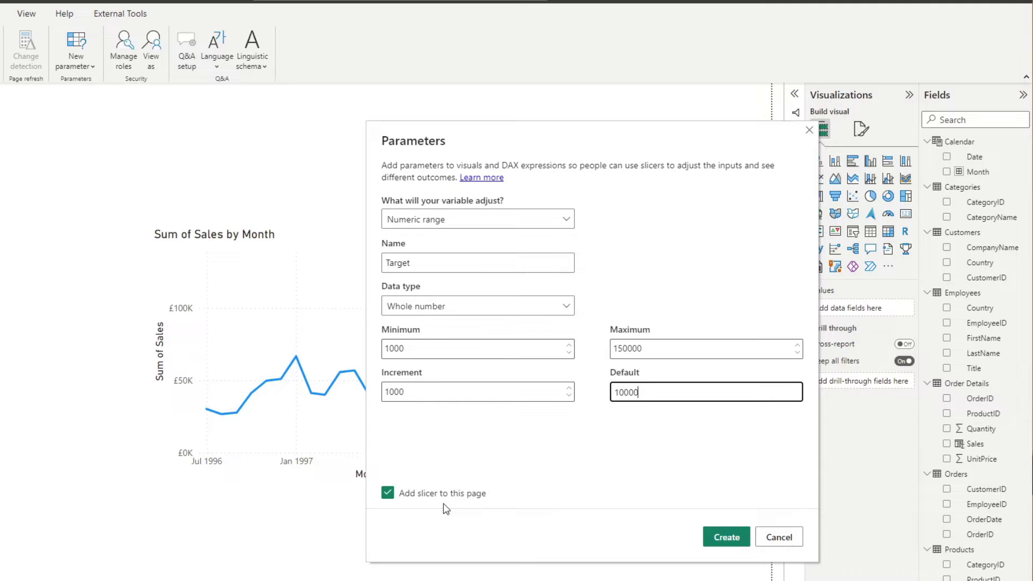
pyautogui.click(706, 534)
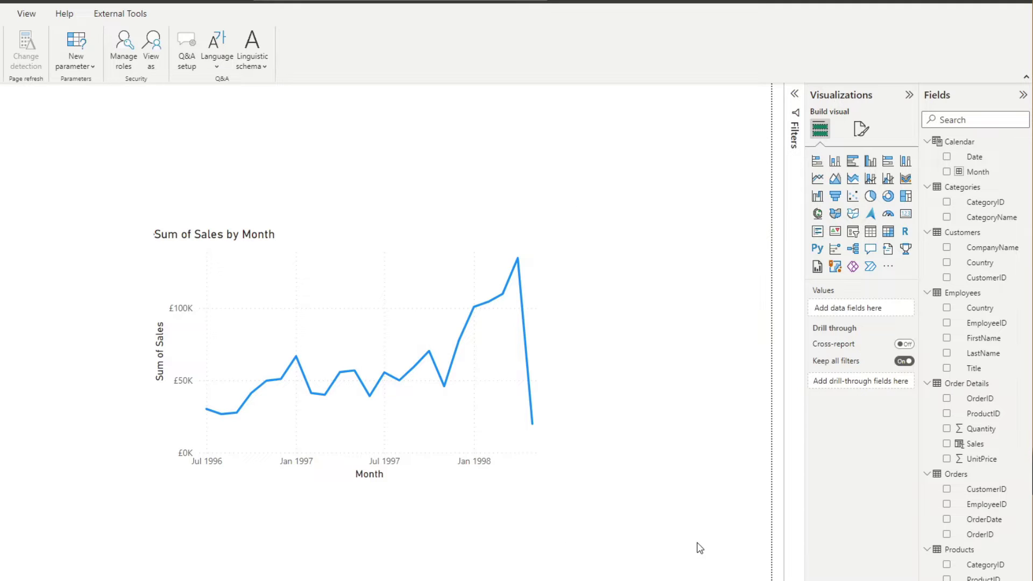
# Step: Set the Target slicer to 86000 and arrange it directly above the sales line chart
pyautogui.moveTo(106, 152); pyautogui.dragTo(612, 141)
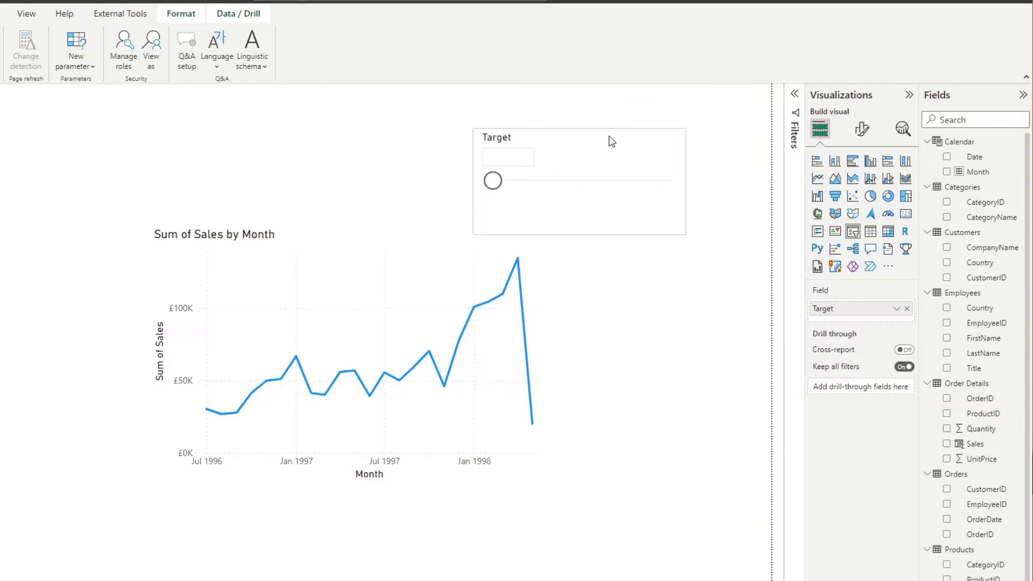
pyautogui.moveTo(540, 168); pyautogui.dragTo(608, 168)
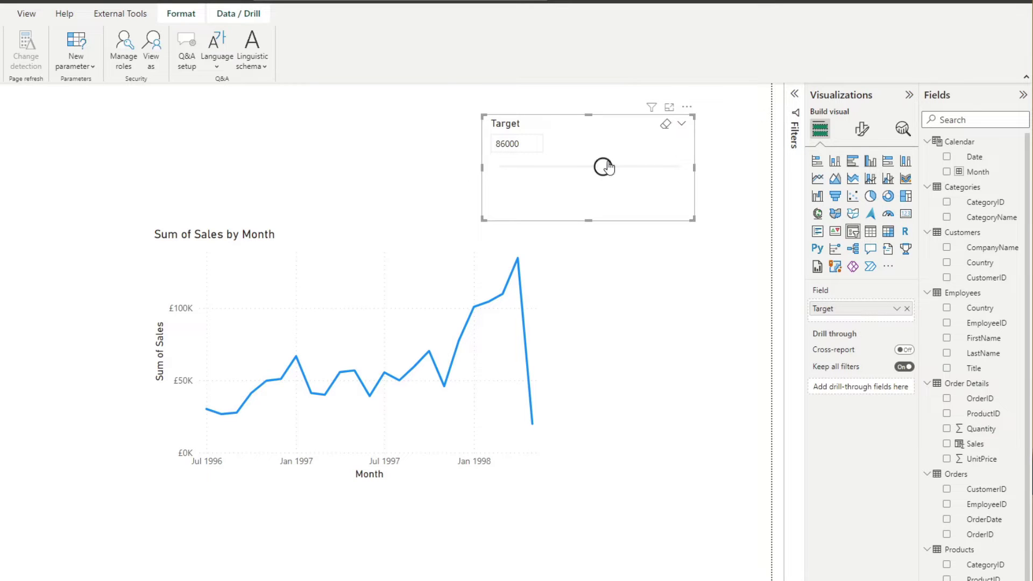
pyautogui.moveTo(604, 122); pyautogui.dragTo(630, 116)
pyautogui.moveTo(387, 238); pyautogui.dragTo(600, 225)
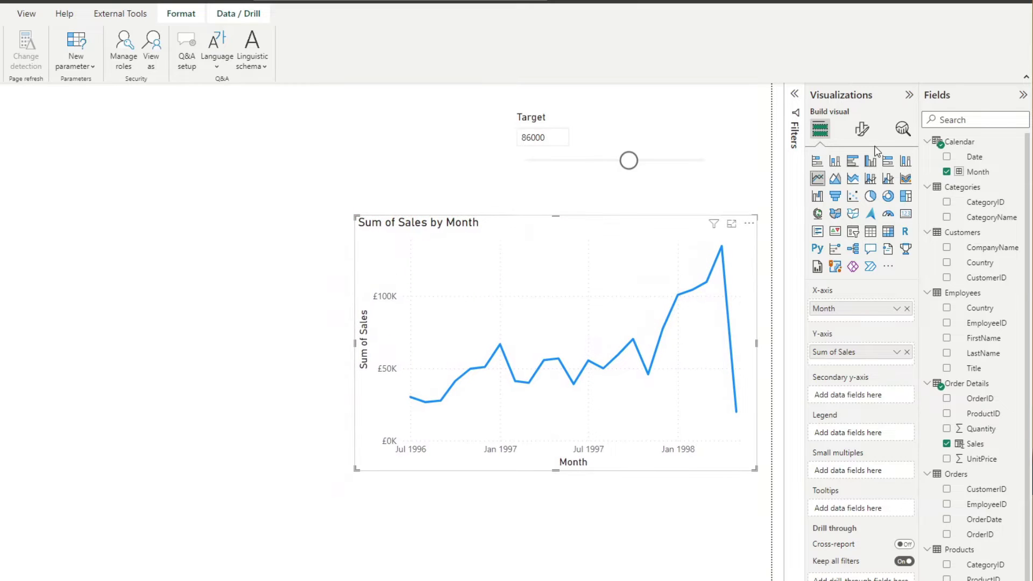
# Step: Add a Y-axis constant line to the Sum of Sales by Month chart
pyautogui.click(862, 129)
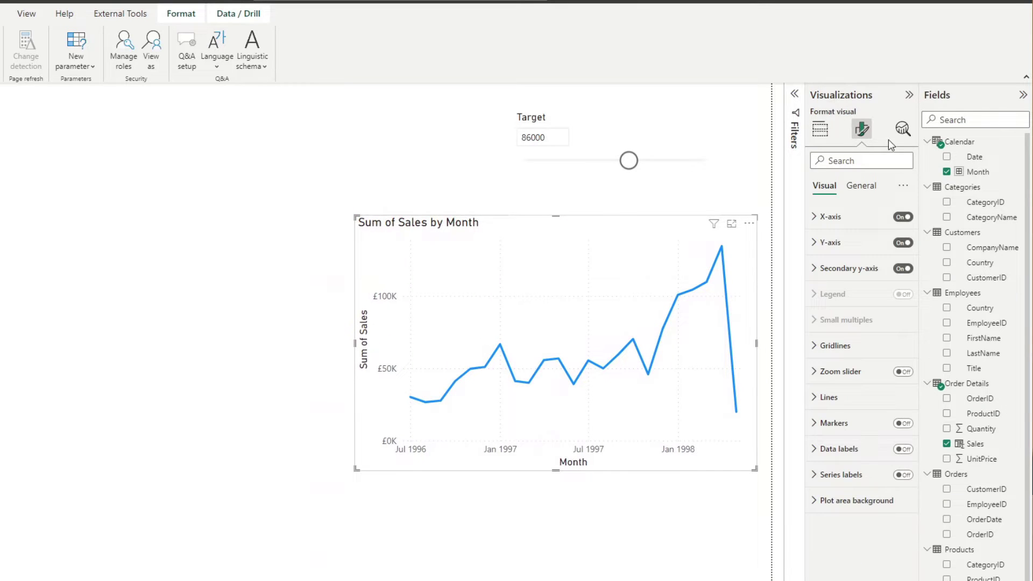
pyautogui.click(901, 130)
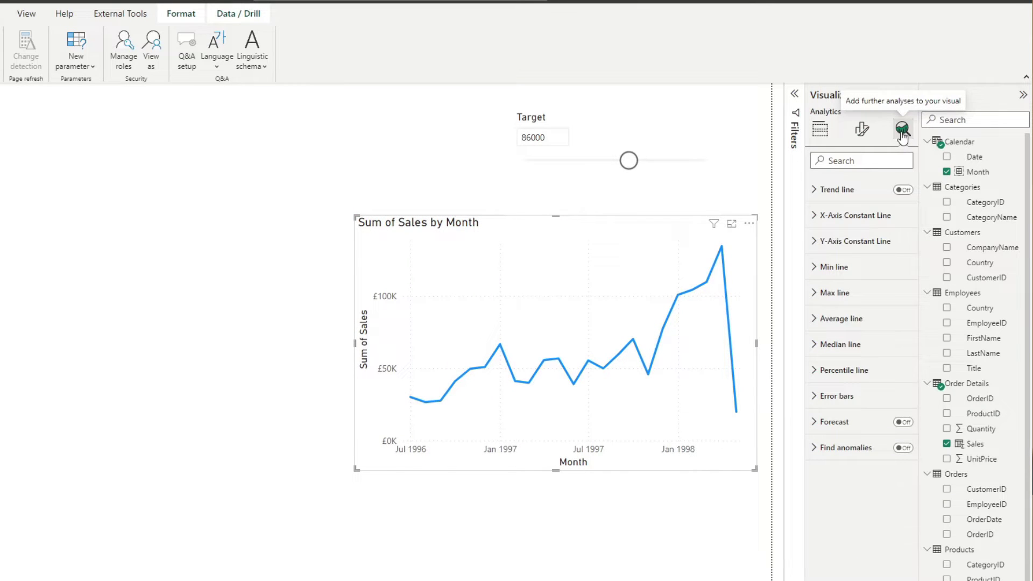
pyautogui.click(855, 244)
pyautogui.click(840, 282)
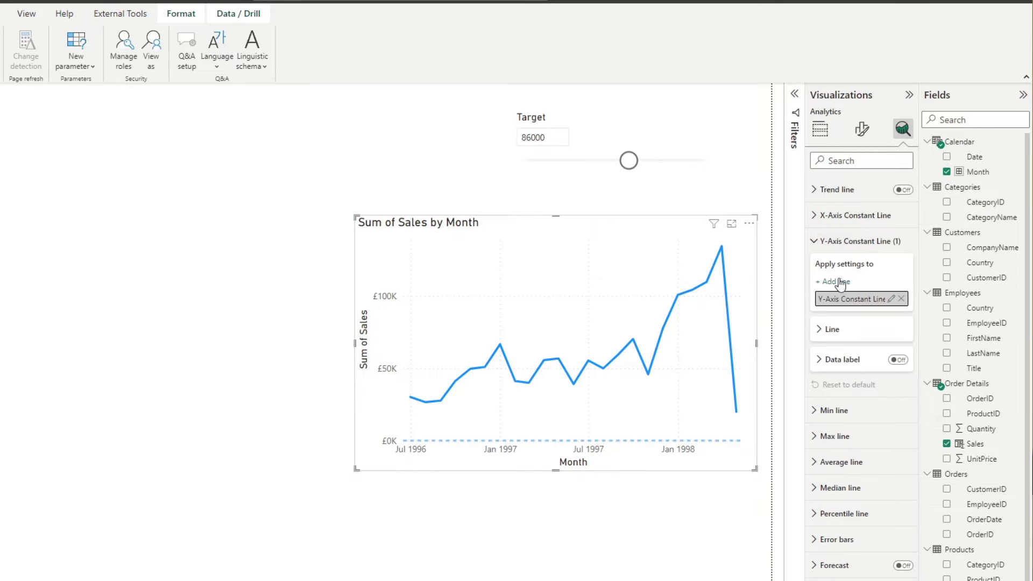
# Step: Base the Y-axis constant line's value on the Target Value measure from the Target table, using the Field value format style
pyautogui.click(838, 335)
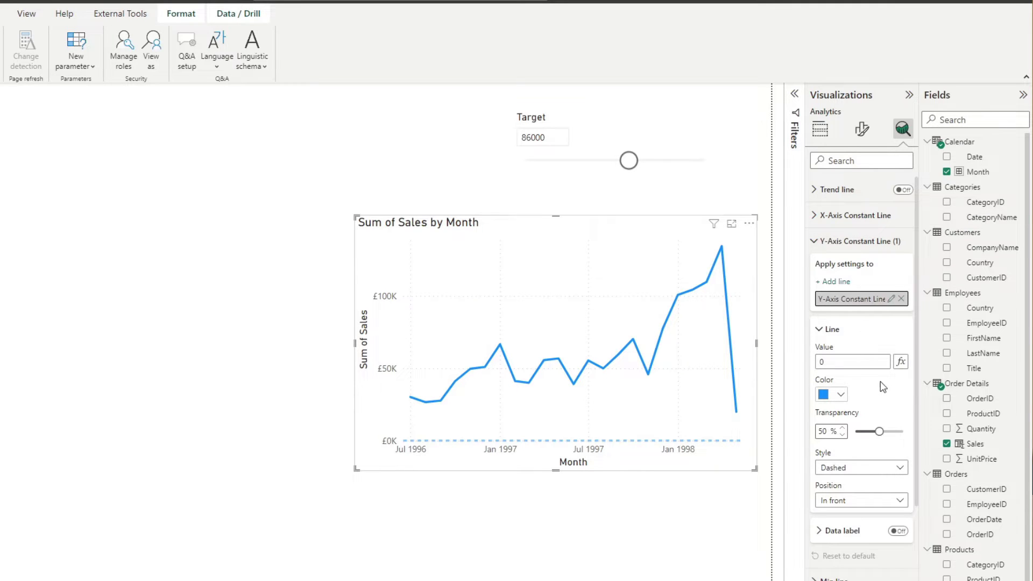
pyautogui.click(902, 362)
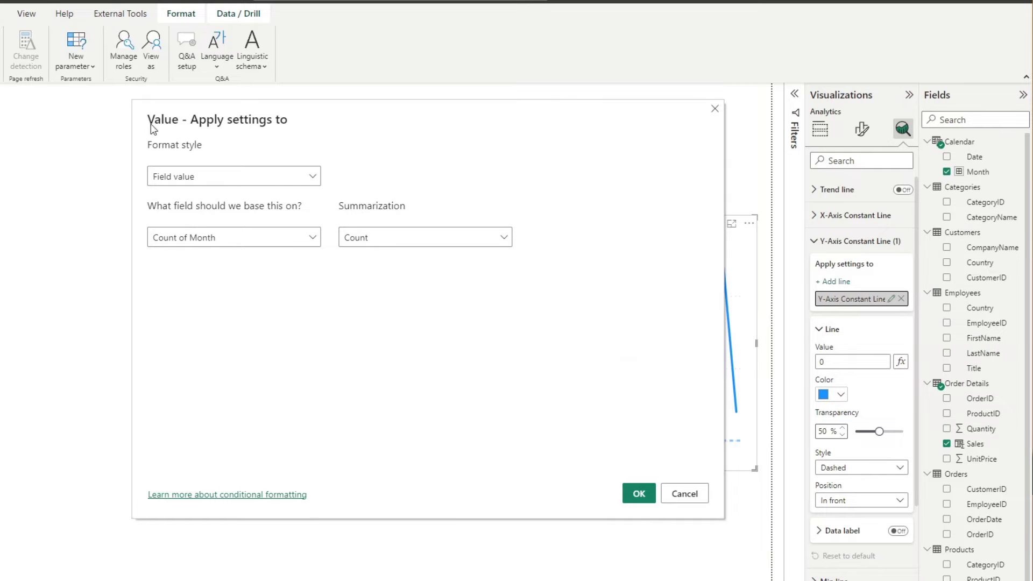
pyautogui.click(214, 235)
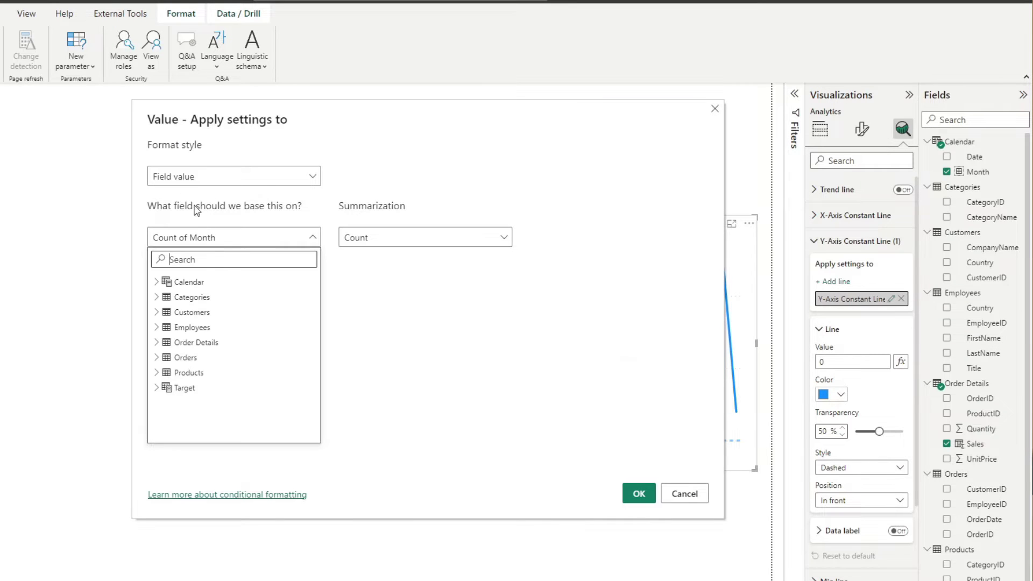
pyautogui.click(162, 387)
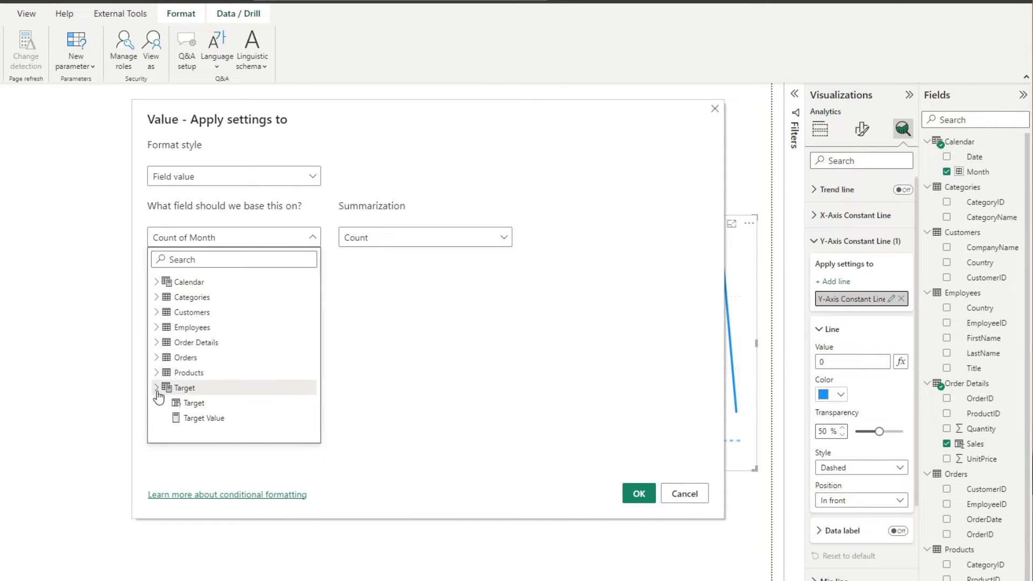
pyautogui.click(214, 419)
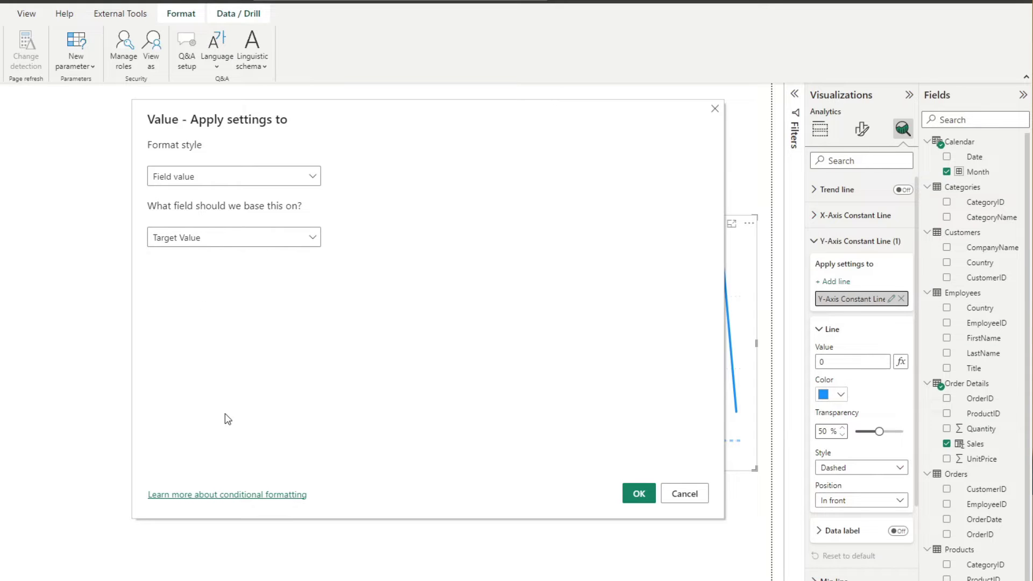
pyautogui.click(633, 499)
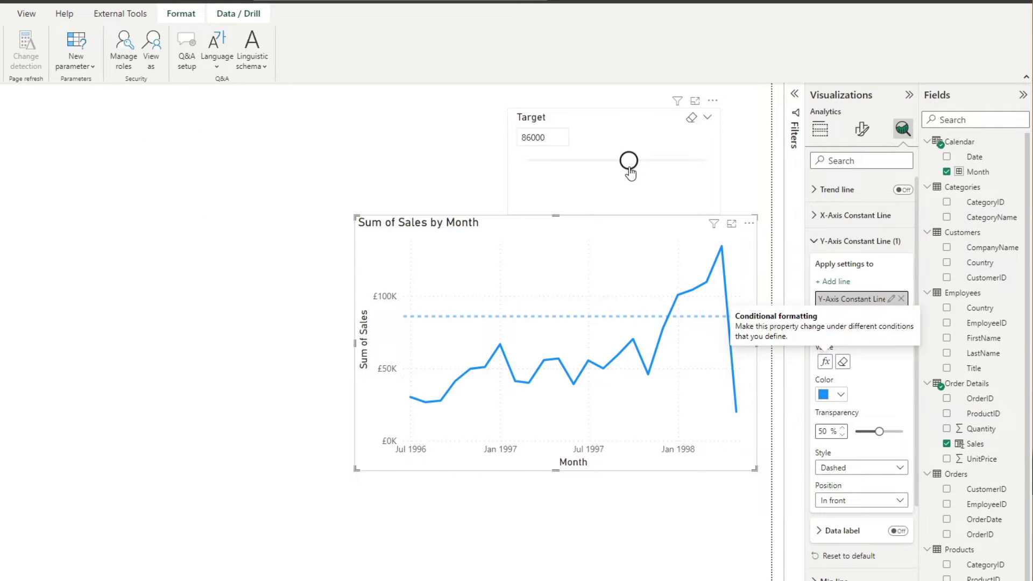
# Step: Shorten the Target slicer and set its value to 65000
pyautogui.moveTo(630, 170); pyautogui.dragTo(662, 165)
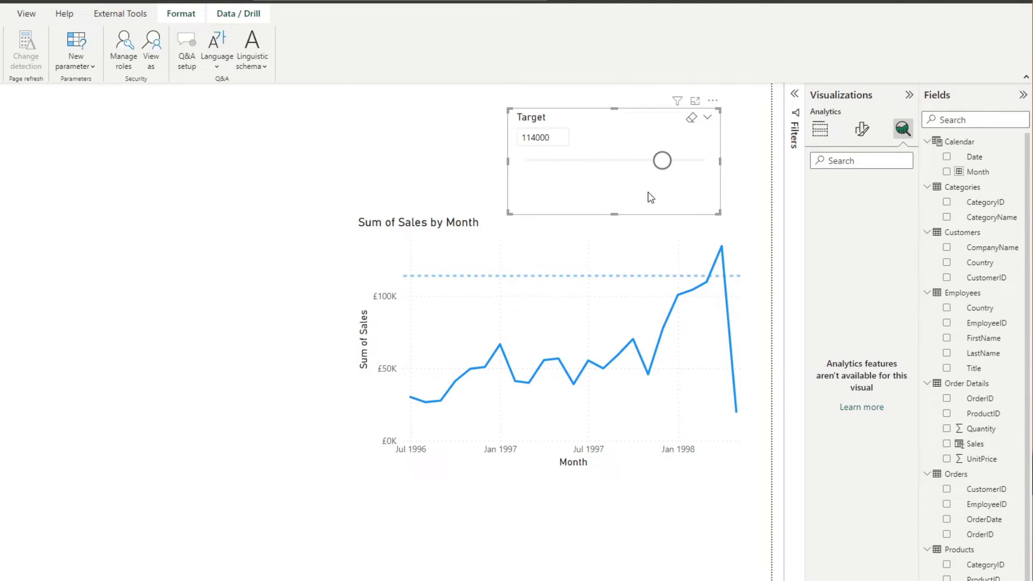
pyautogui.moveTo(618, 215); pyautogui.dragTo(597, 168)
pyautogui.click(602, 165)
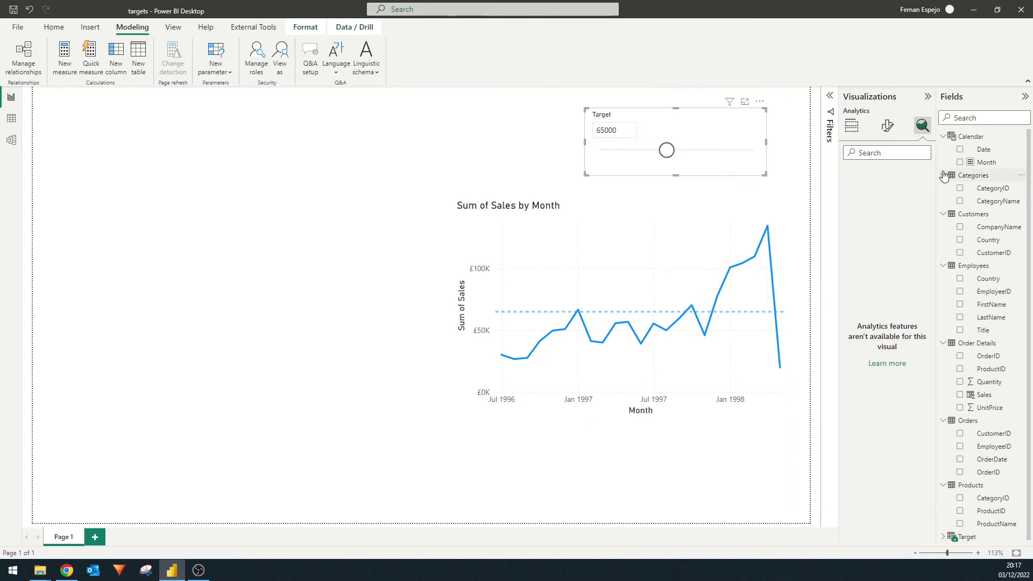
# Step: Collapse the Categories, Customers, Employees, Order Details, Orders and Products tables in the field list
pyautogui.click(943, 176)
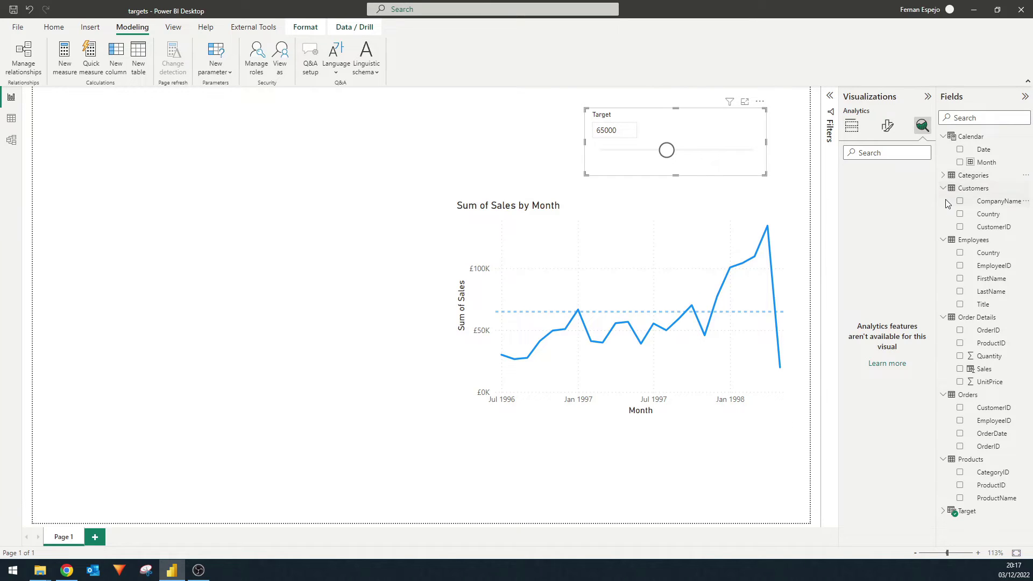
pyautogui.click(943, 188)
pyautogui.click(943, 201)
pyautogui.click(943, 214)
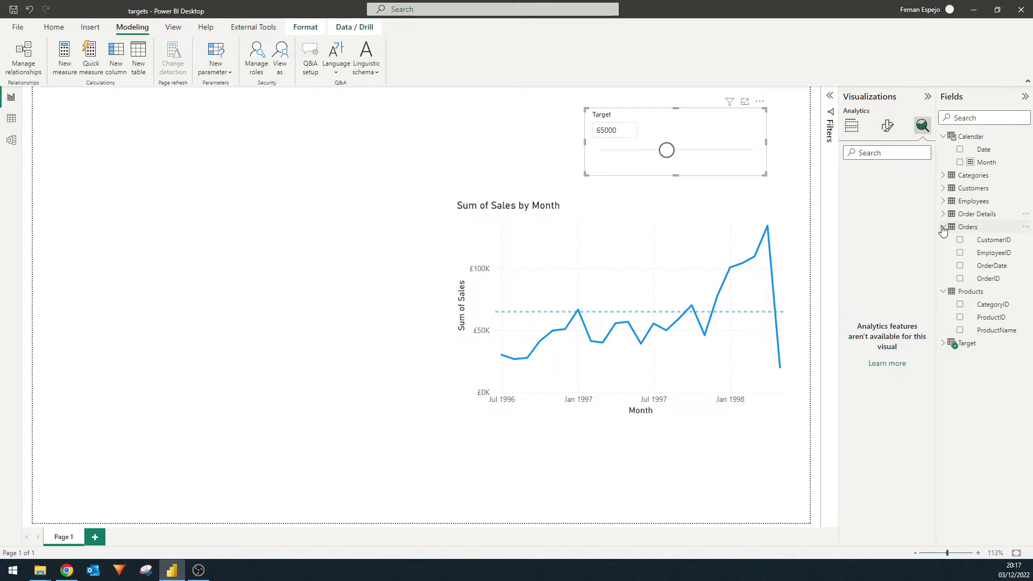
pyautogui.click(943, 227)
pyautogui.click(944, 240)
# Step: Create a measure in the Calendar table defined as Total Sales = SUM('Order Details'[Sales])
pyautogui.rightClick(950, 139)
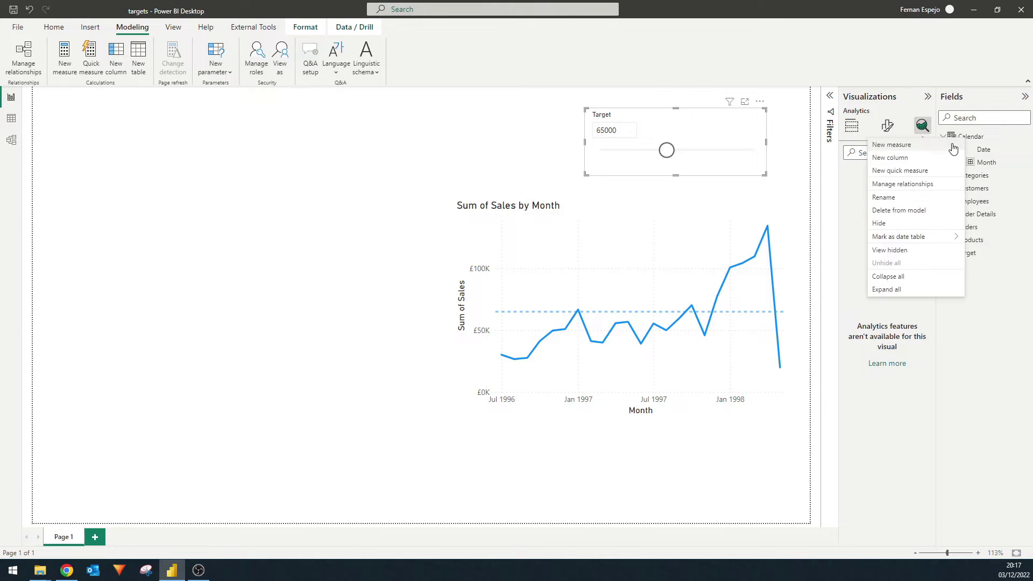
pyautogui.press('Escape')
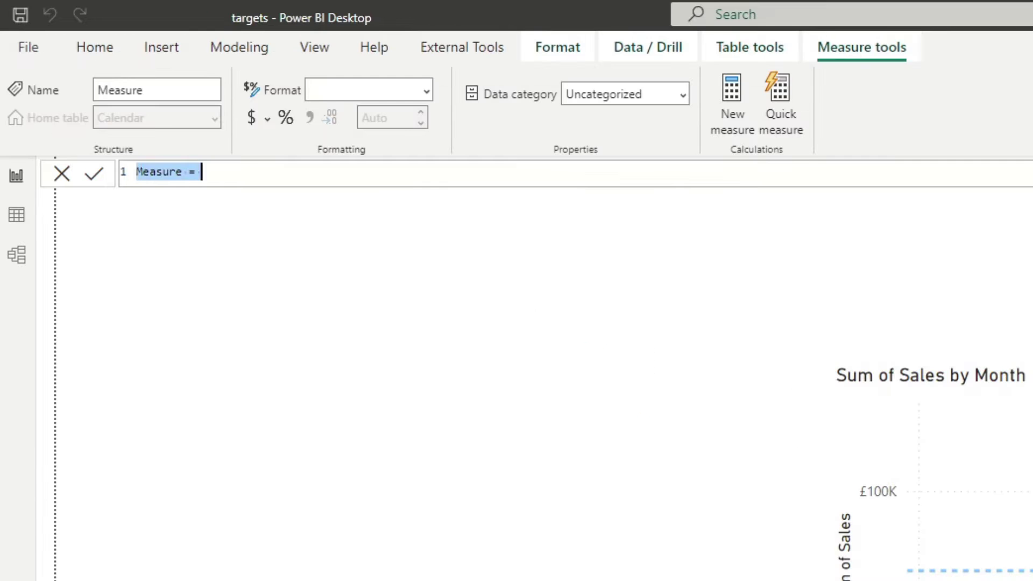
pyautogui.write('Total Sales ')
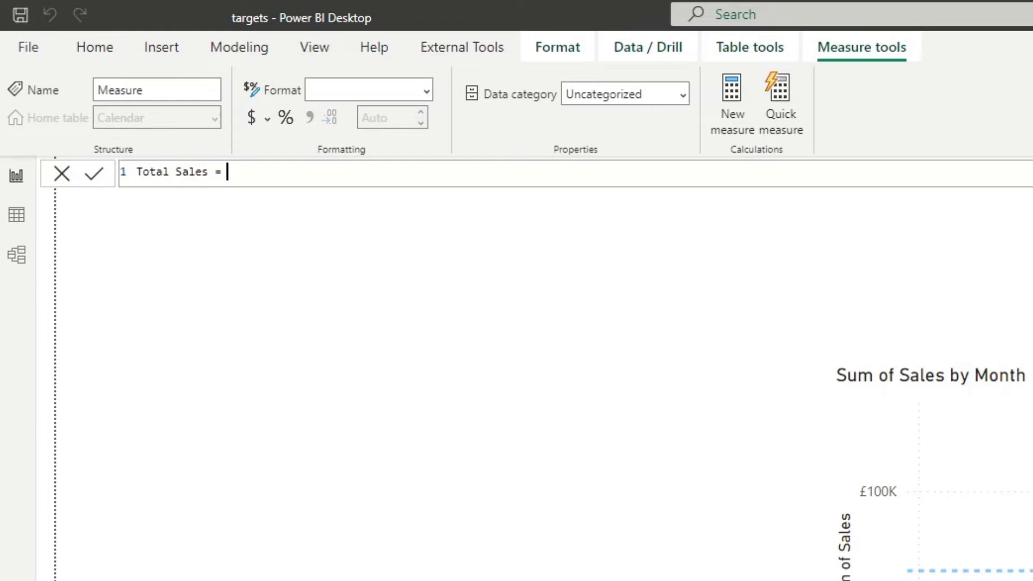
pyautogui.write('= SUM(S')
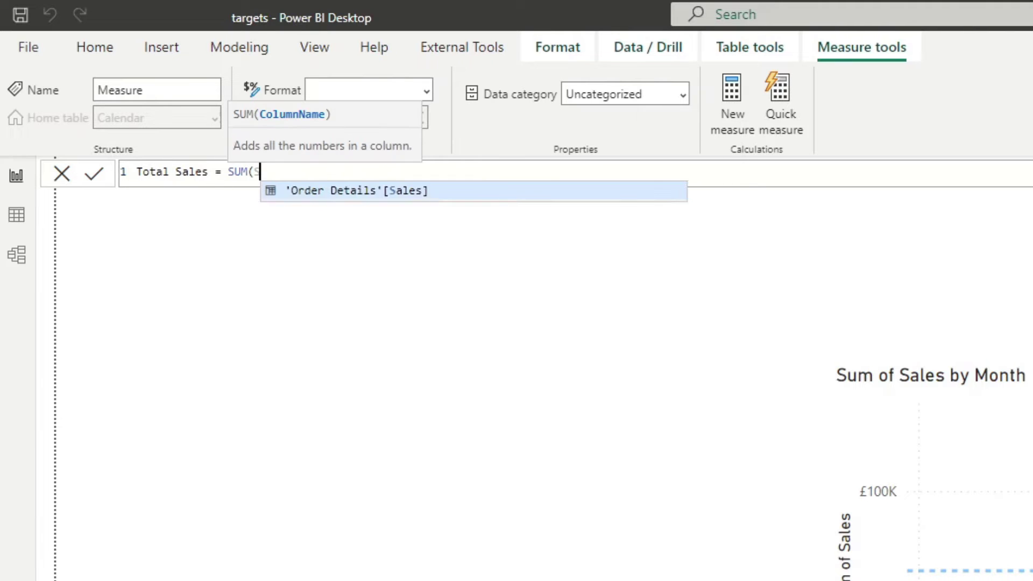
pyautogui.press('BackSpace')
pyautogui.write('Sale')
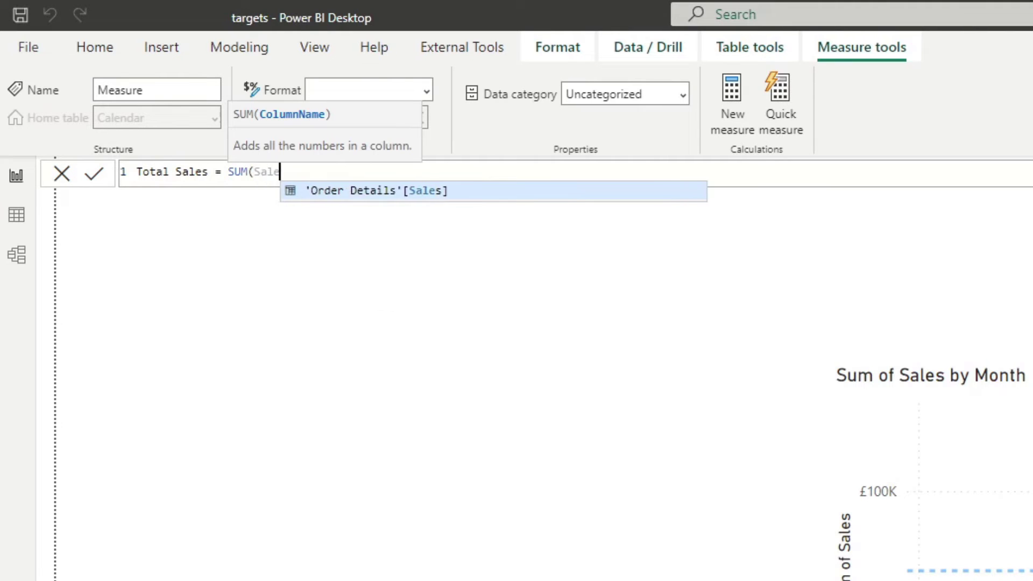
pyautogui.press('Tab')
pyautogui.write(')')
pyautogui.press('Return')
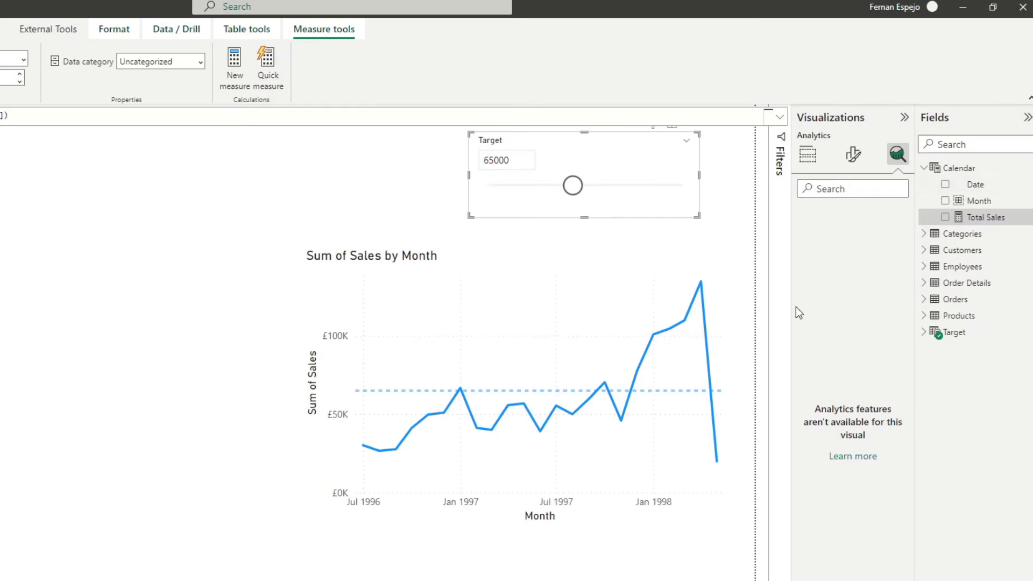
# Step: Replace Sum of Sales with the Total Sales measure on the line chart's Y-axis and move the chart slightly up
pyautogui.click(808, 155)
pyautogui.moveTo(989, 218); pyautogui.dragTo(849, 355)
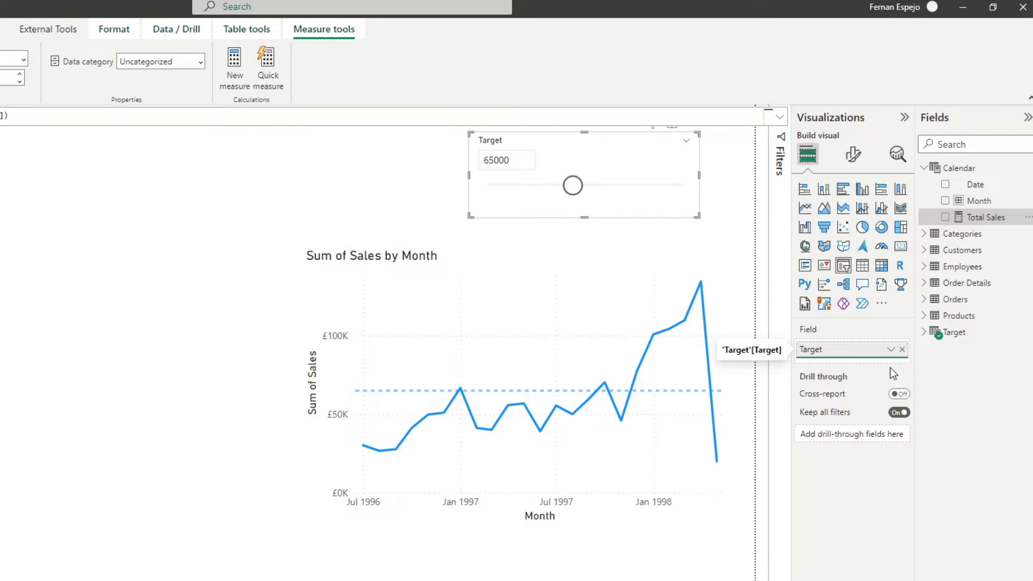
pyautogui.click(465, 236)
pyautogui.click(462, 260)
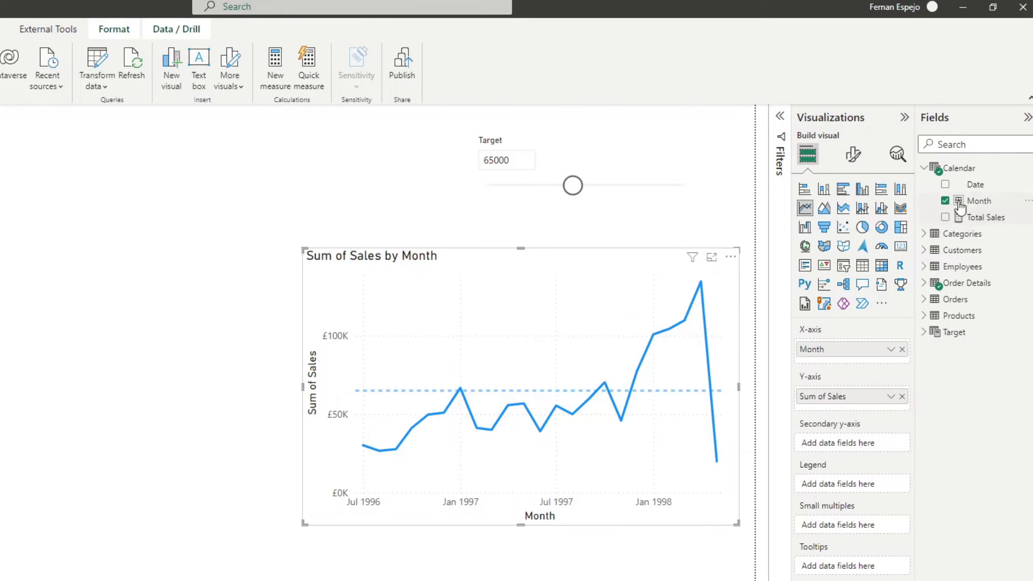
pyautogui.moveTo(977, 221); pyautogui.dragTo(865, 404)
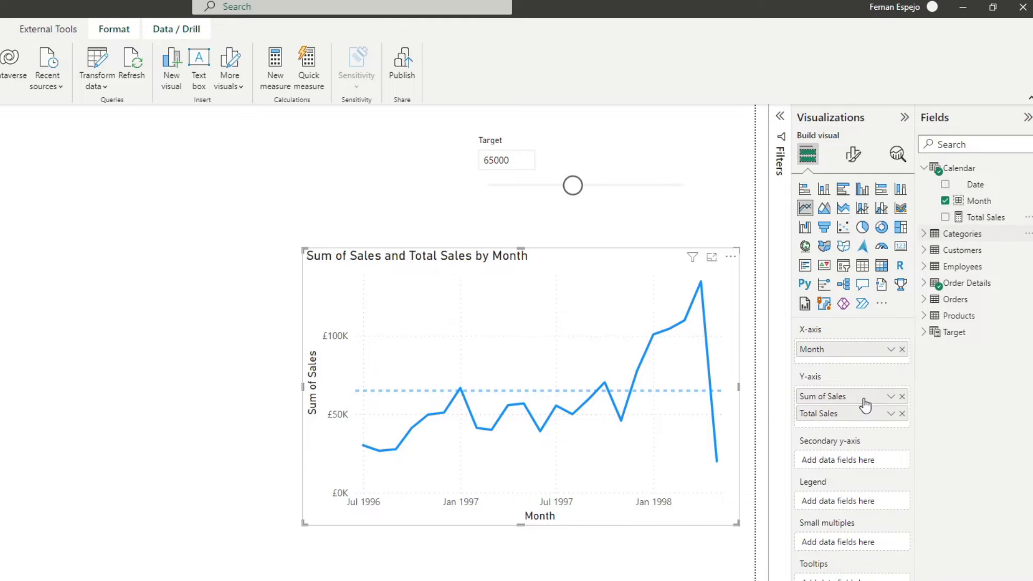
pyautogui.click(902, 397)
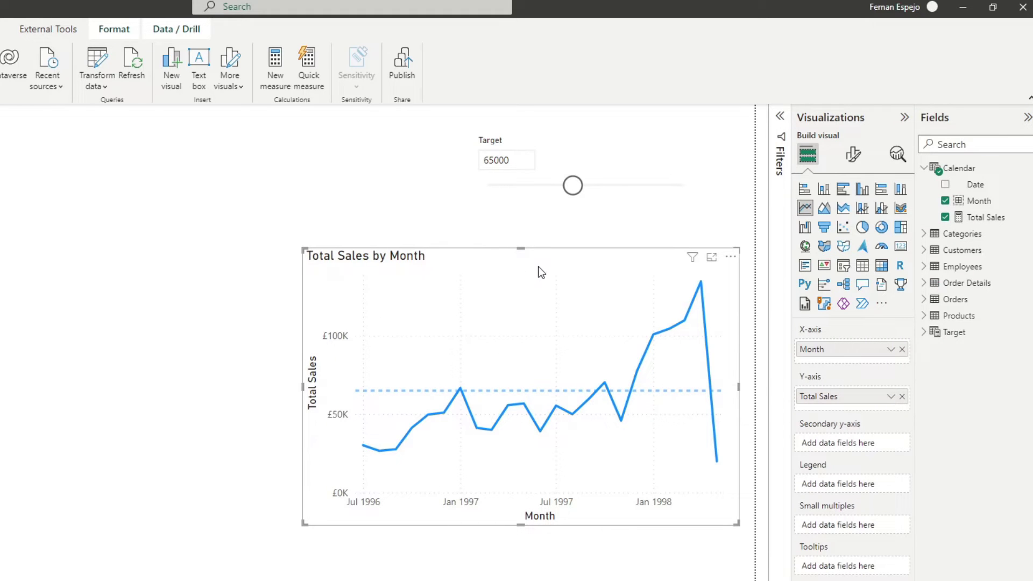
pyautogui.moveTo(541, 258)
pyautogui.mouseDown()
pyautogui.moveTo(535, 264)
pyautogui.moveTo(550, 248)
pyautogui.mouseUp()
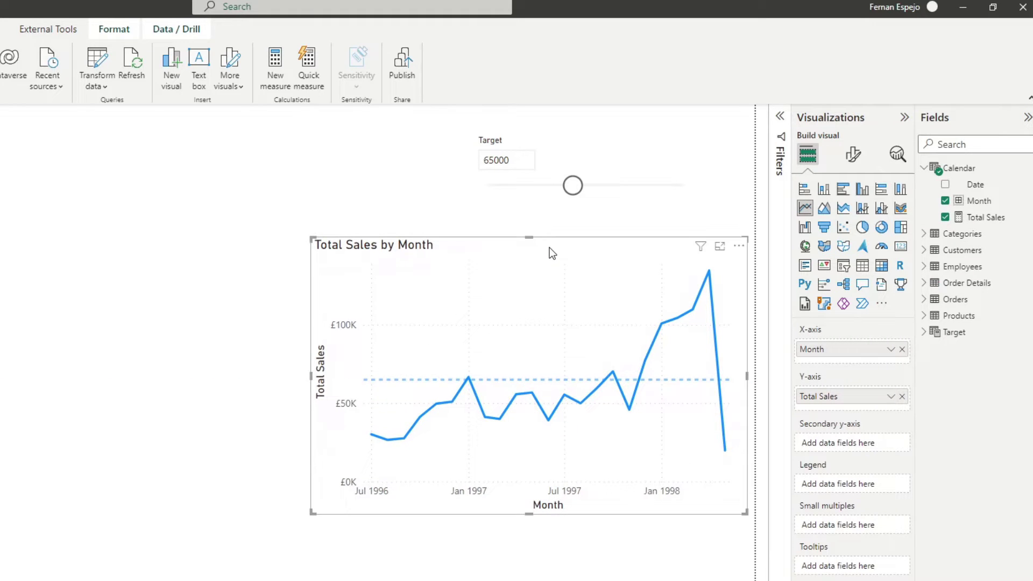
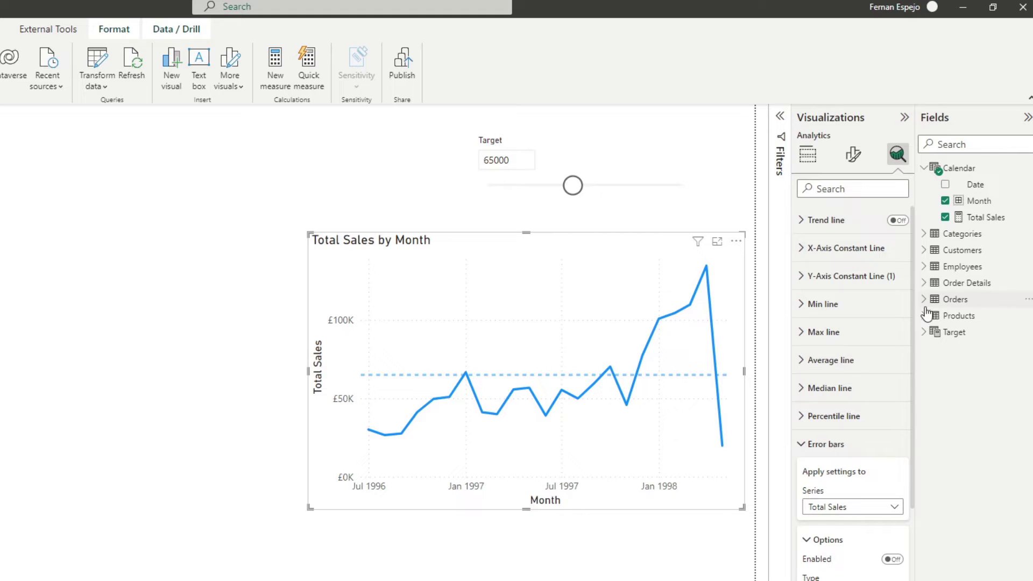
# Step: Delete the Y-axis constant line from the Total Sales by Month chart
pyautogui.click(863, 280)
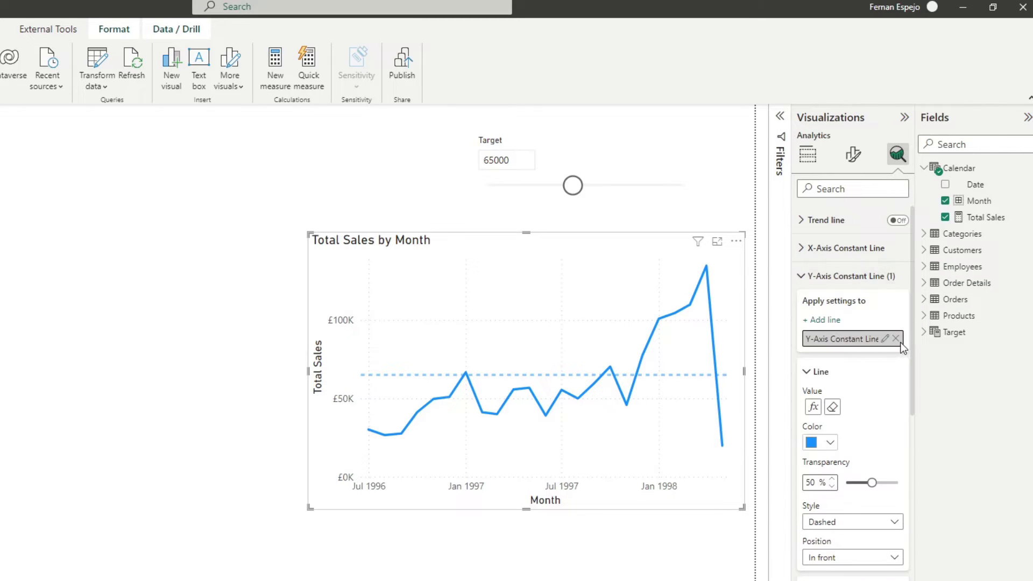
pyautogui.click(895, 339)
pyautogui.click(850, 276)
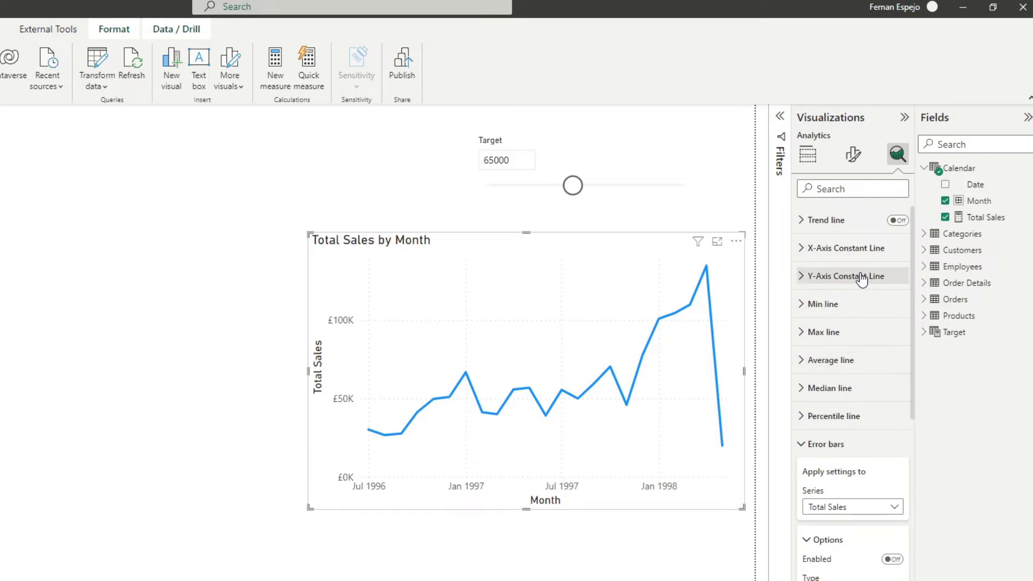
# Step: Enable error bars for the Total Sales series, keeping the type By field, and shift the chart slightly sideways
pyautogui.scroll(-5, 837, 416)
pyautogui.scroll(3, 828, 318)
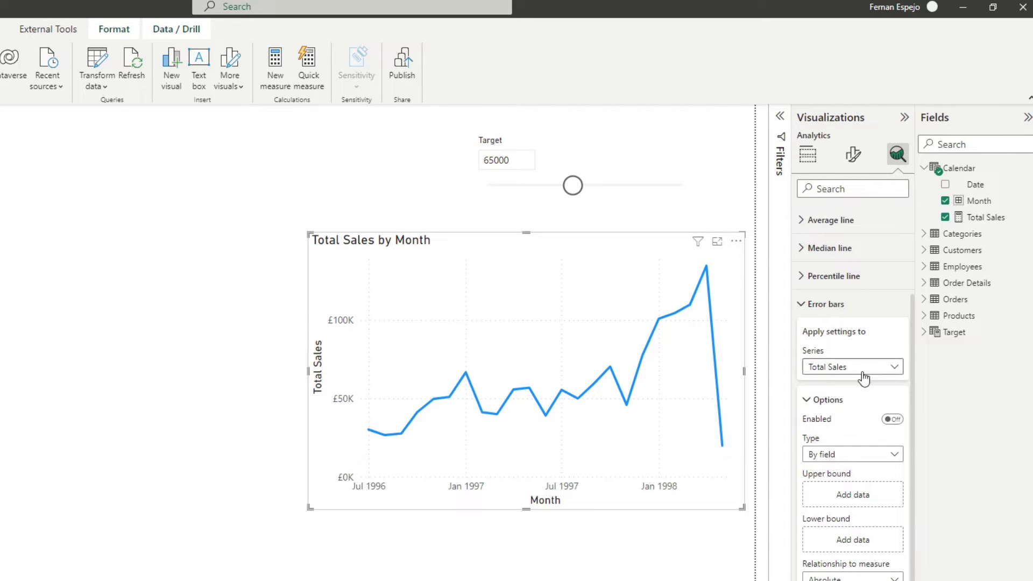
pyautogui.click(893, 419)
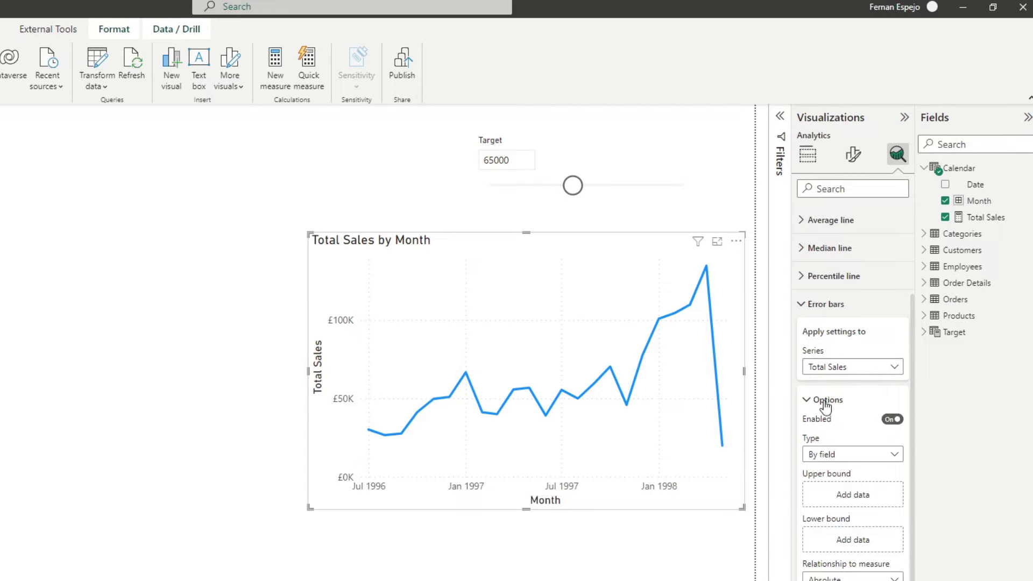
pyautogui.scroll(-3, 826, 396)
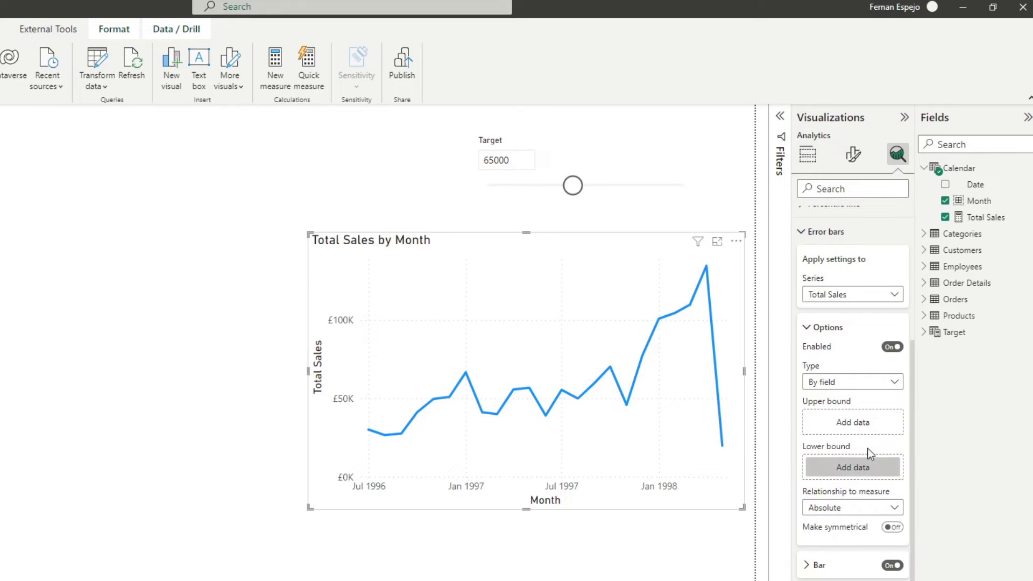
pyautogui.click(842, 381)
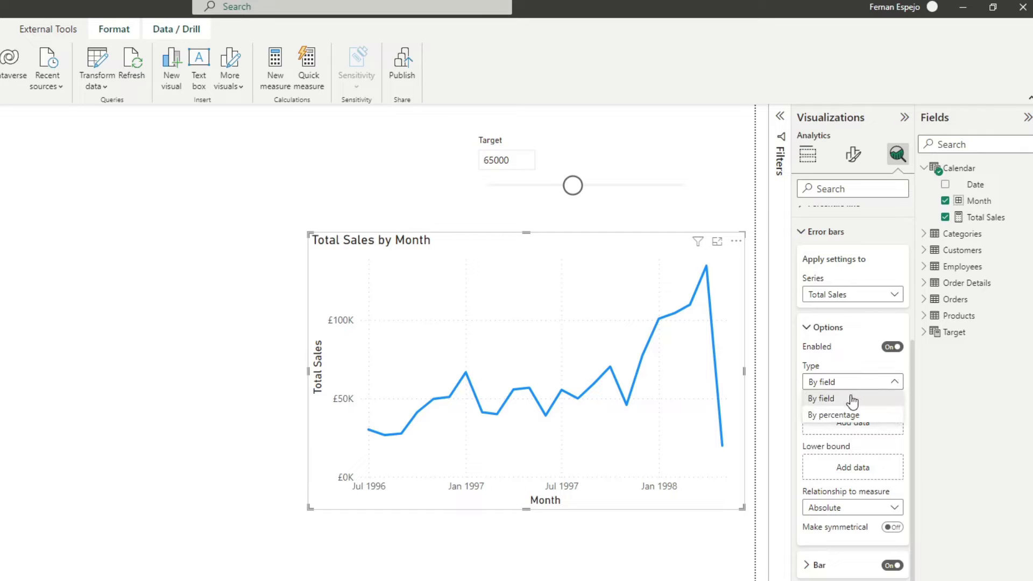
pyautogui.click(871, 371)
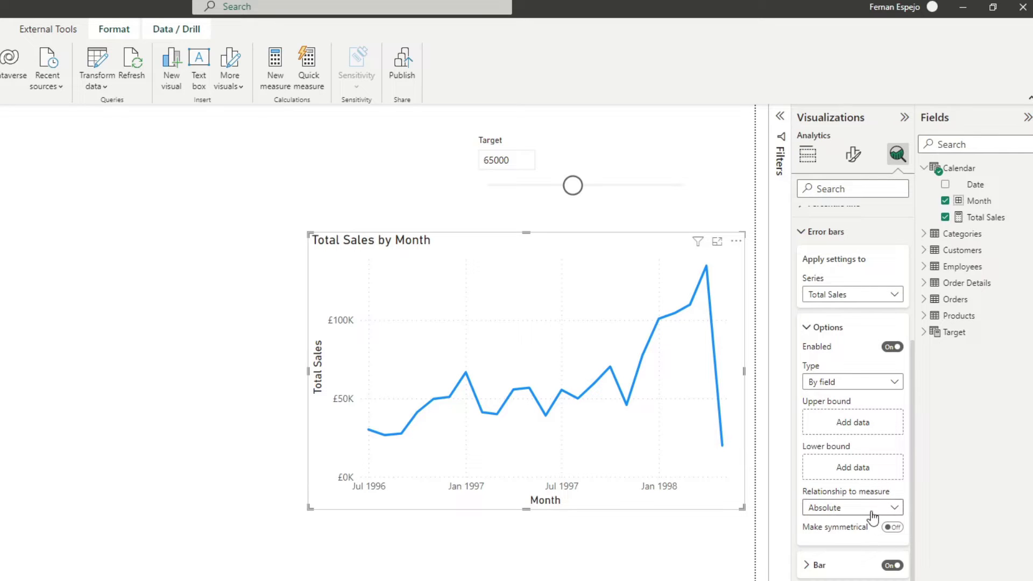
pyautogui.scroll(-2, 851, 481)
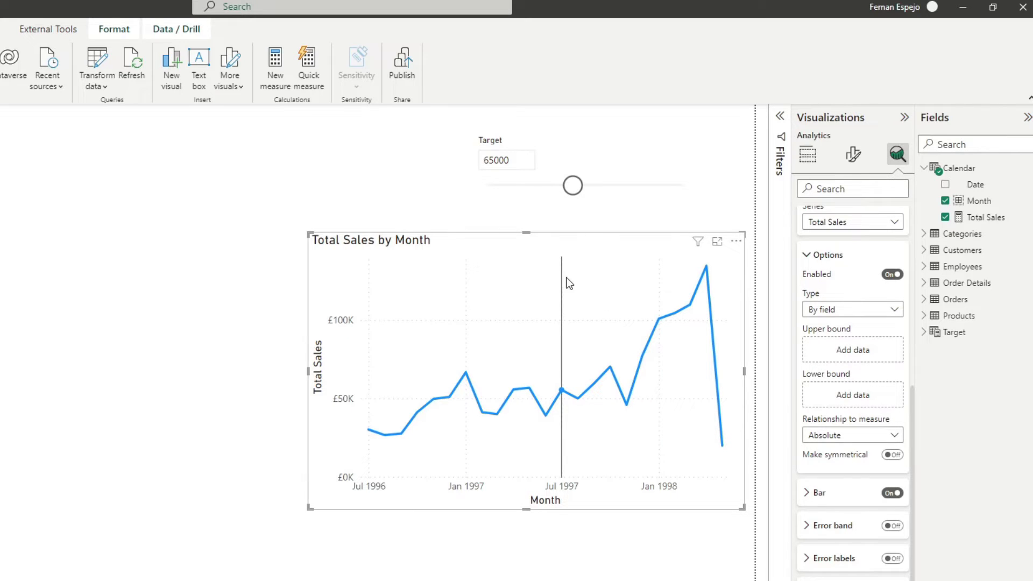
pyautogui.moveTo(586, 237)
pyautogui.mouseDown()
pyautogui.moveTo(512, 236)
pyautogui.moveTo(596, 236)
pyautogui.mouseUp()
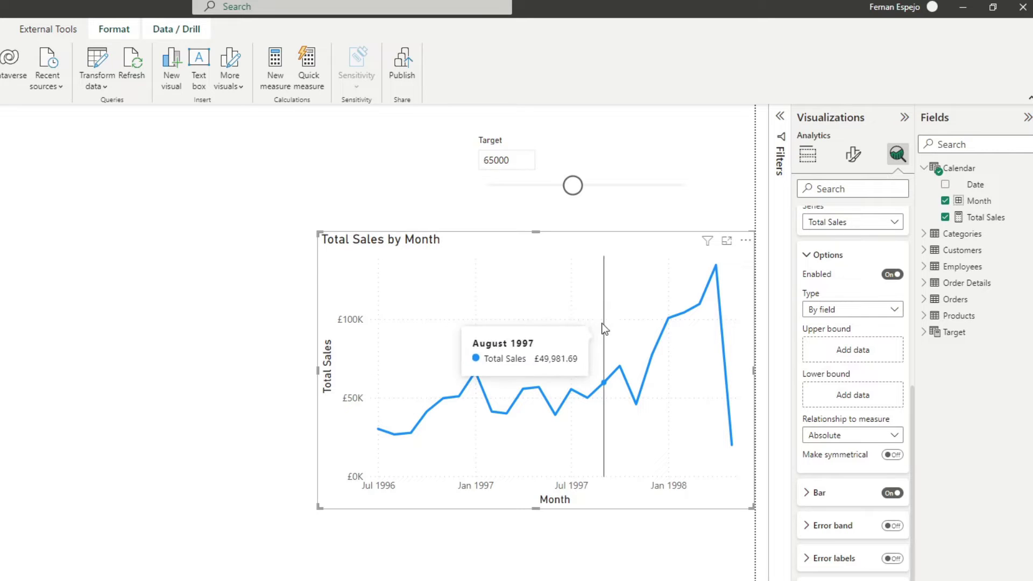
# Step: Create a measure in the Calendar table defined as Over LB = Target[Target Value]
pyautogui.rightClick(957, 168)
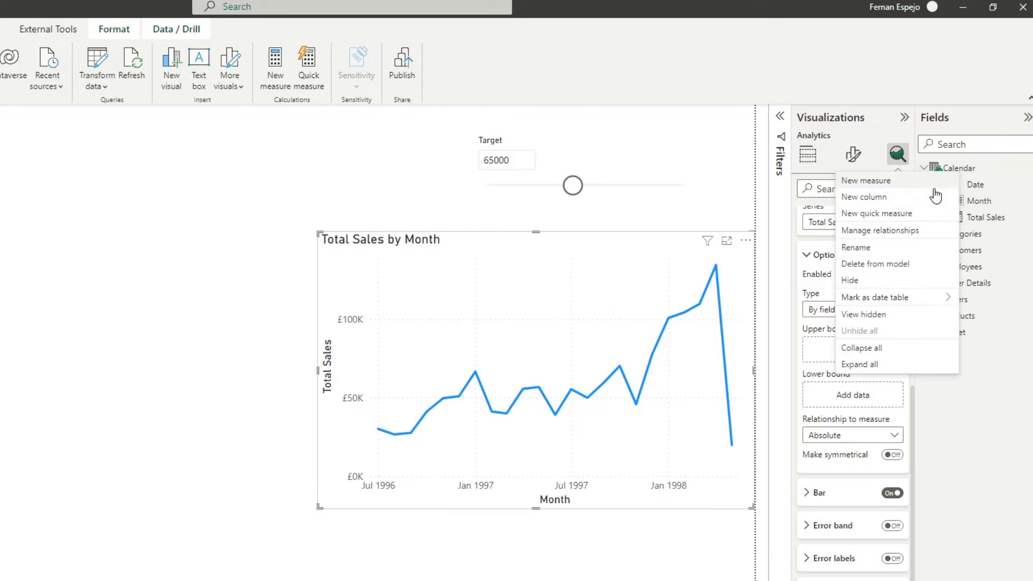
pyautogui.click(925, 182)
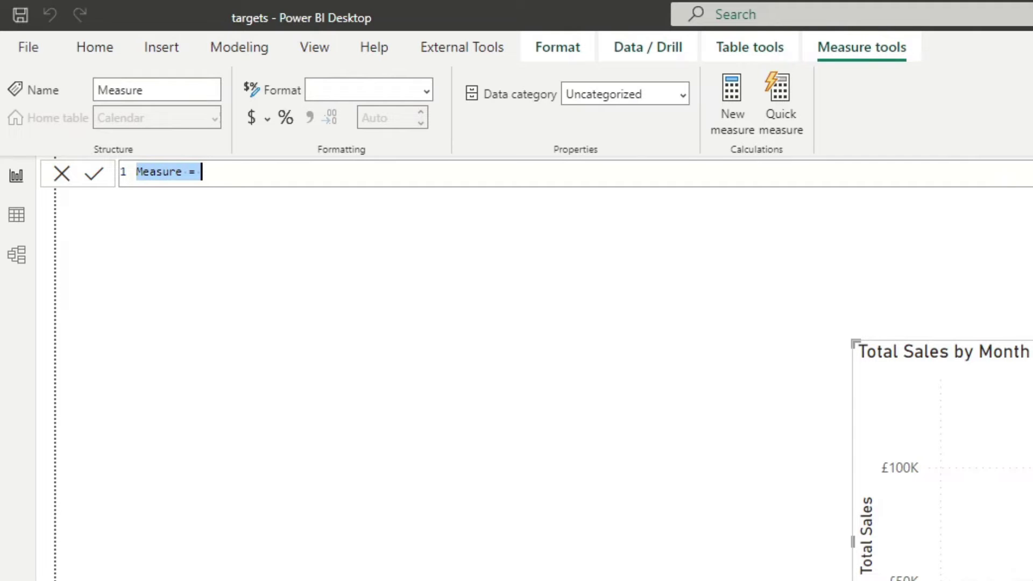
pyautogui.write('Over LB')
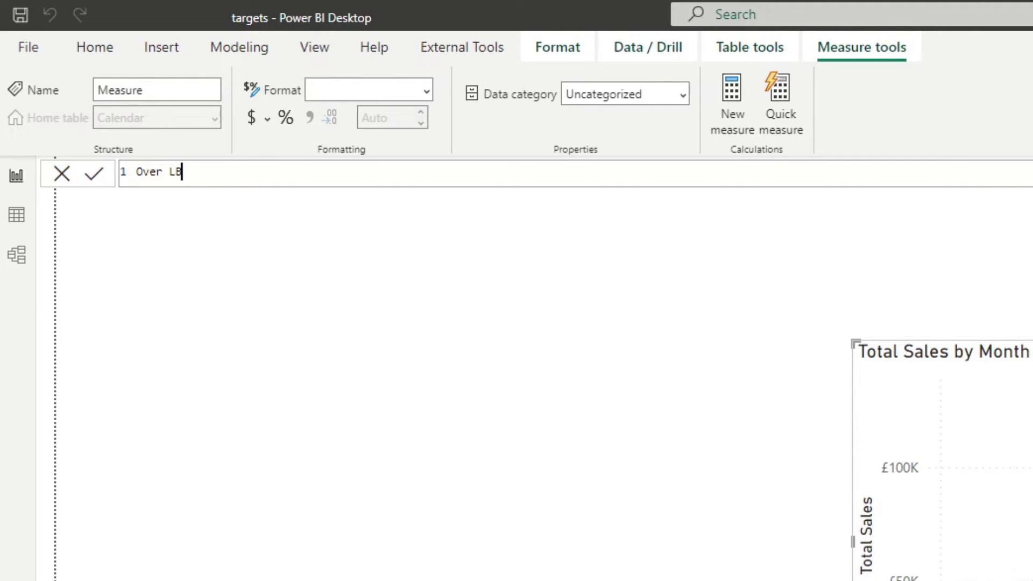
pyautogui.write(' = Target[Target Value]')
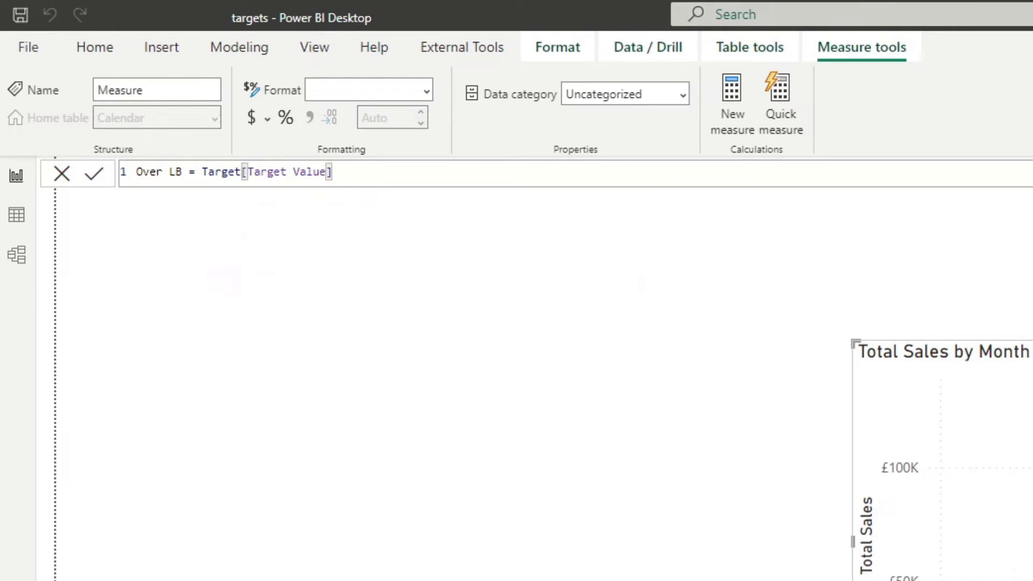
pyautogui.press('Return')
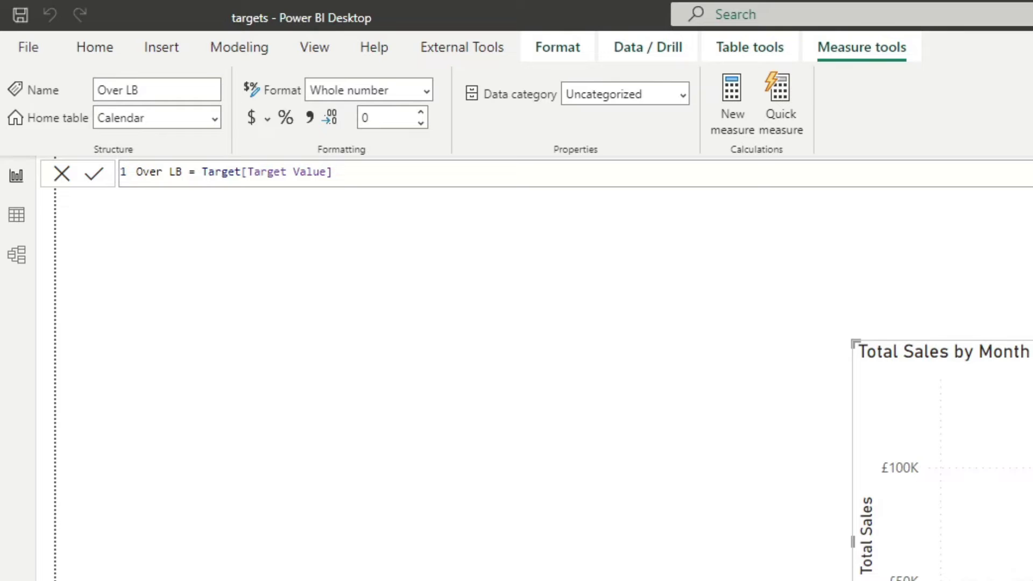
# Step: Create a second Calendar measure defined as Over UB = MAXX(ALLSELECTED('Calendar'[Month]), [Total Sales])
pyautogui.click(731, 102)
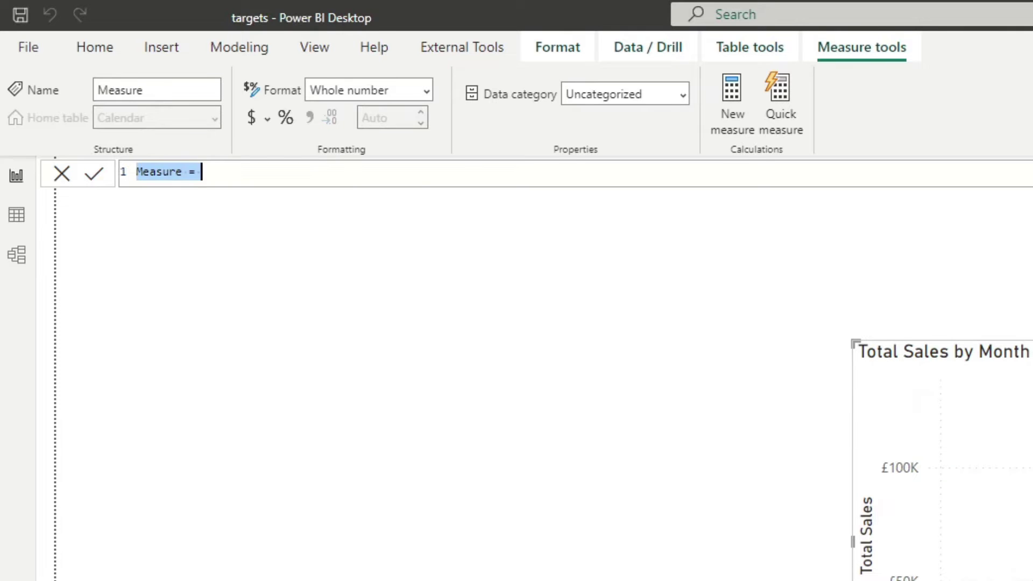
pyautogui.write('Over UB')
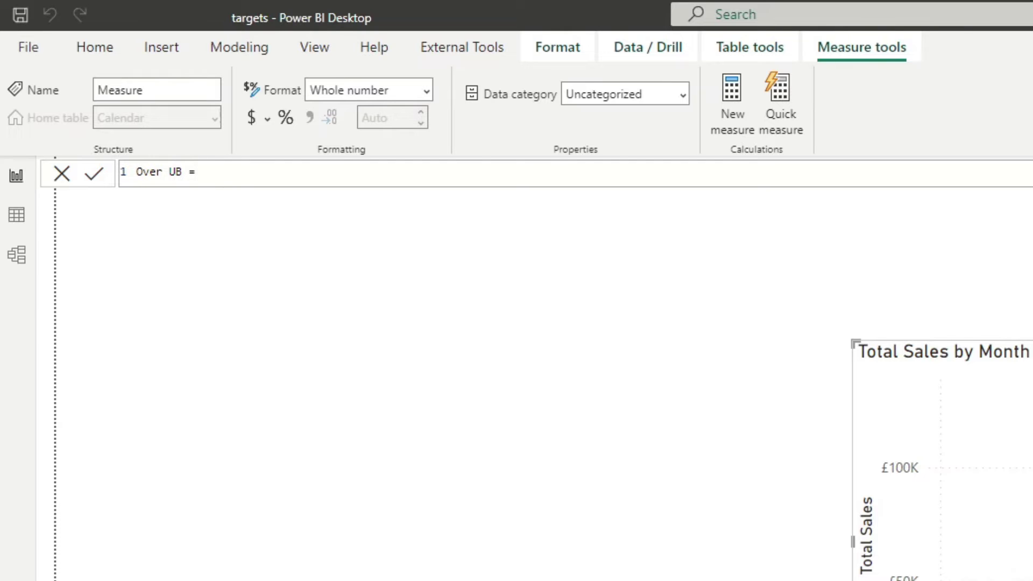
pyautogui.write('MAXX')
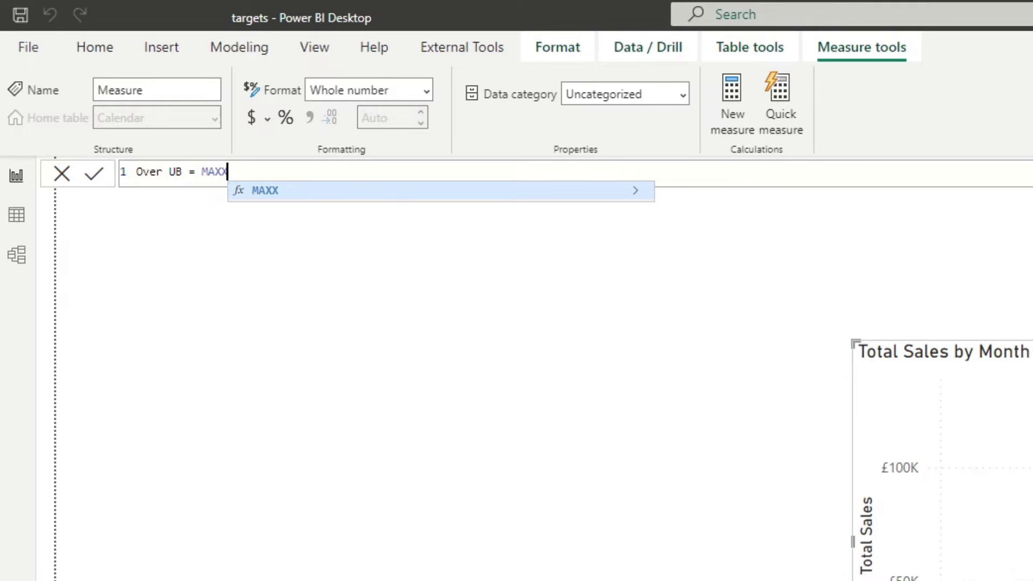
pyautogui.write('(')
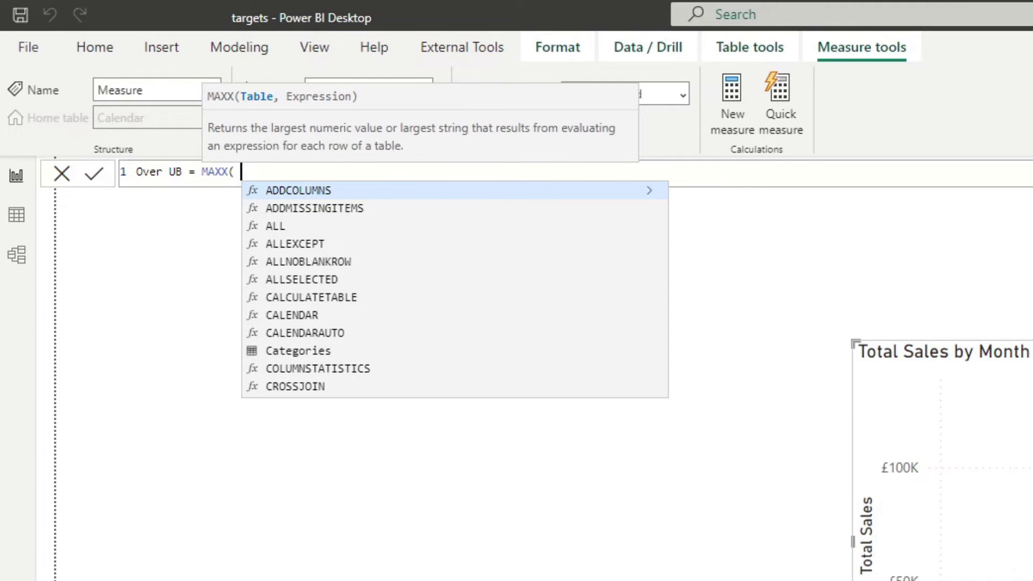
pyautogui.write(' ALL(S')
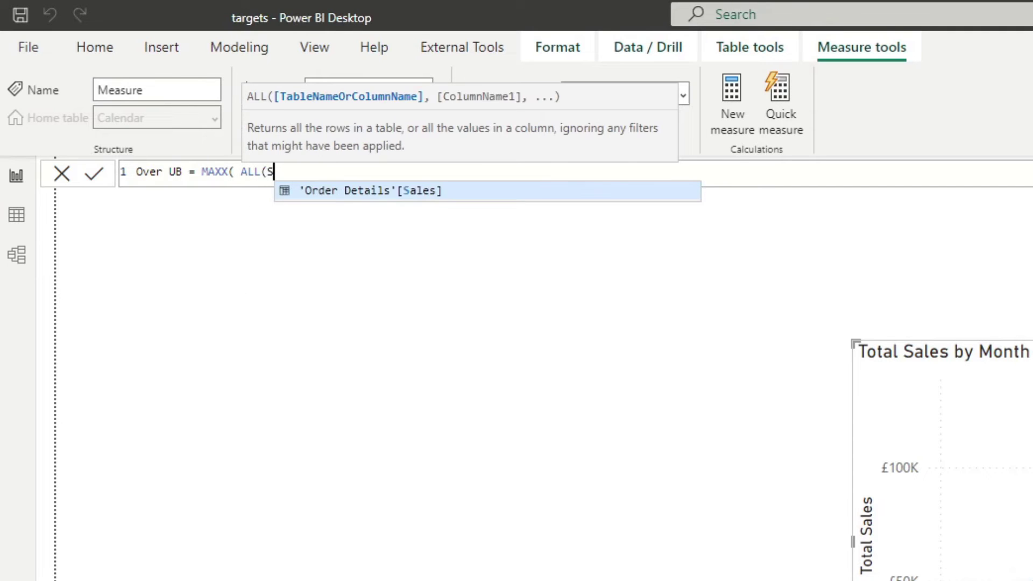
pyautogui.press('BackSpace')
pyautogui.press('BackSpace')
pyautogui.write('SEL')
pyautogui.press('Tab')
pyautogui.write('mo')
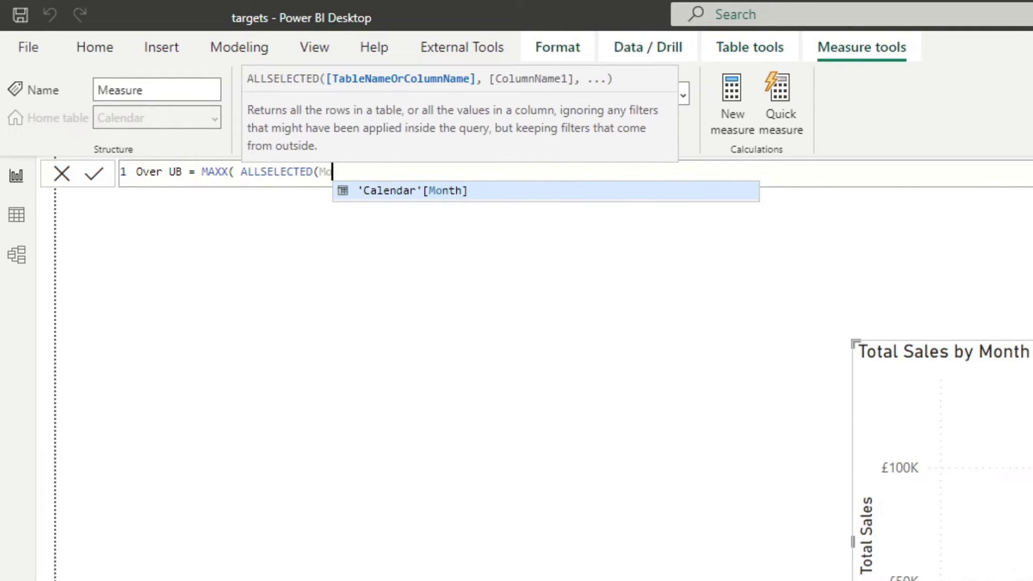
pyautogui.press('Tab')
pyautogui.write('),')
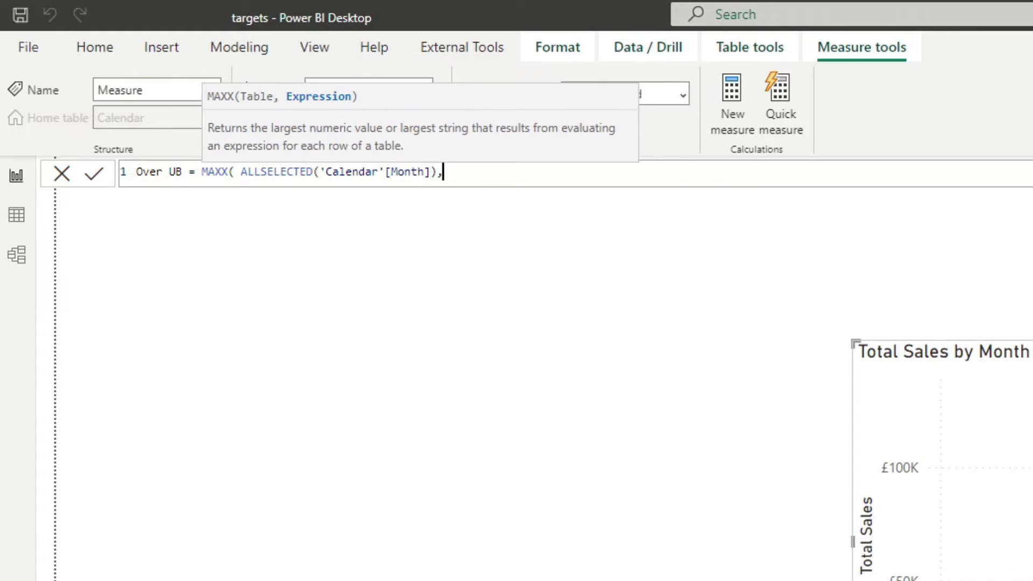
pyautogui.write(' [Tot')
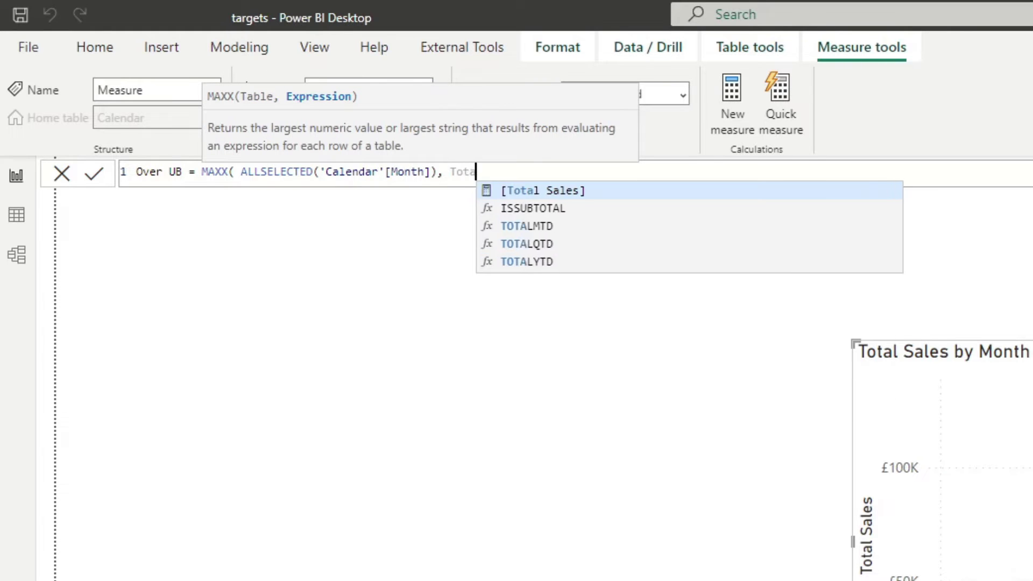
pyautogui.press('Tab')
pyautogui.write(')')
pyautogui.press('Return')
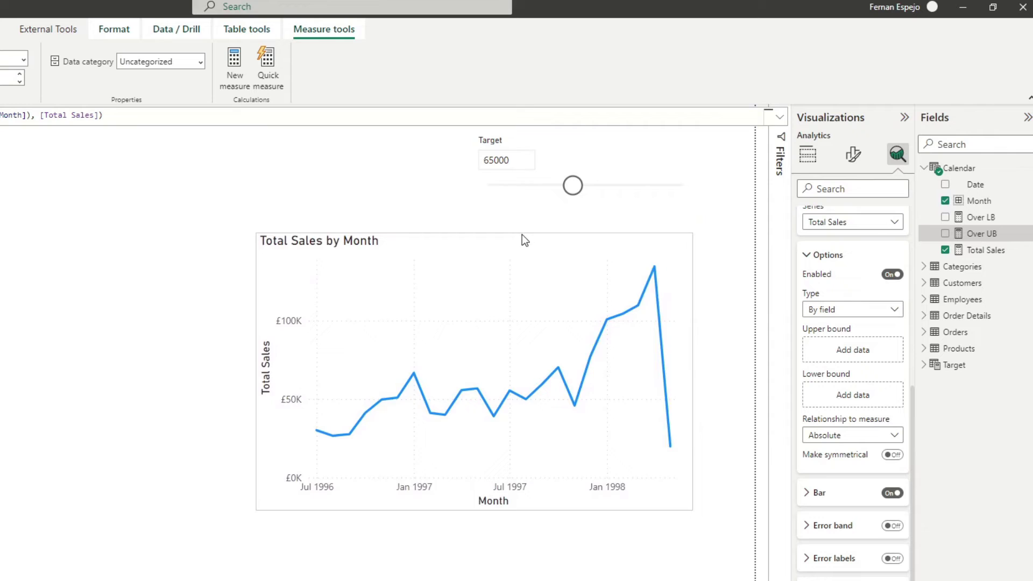
# Step: Duplicate the Total Sales by Month chart, convert the copy to a table visual, and narrow the table
pyautogui.moveTo(522, 234); pyautogui.dragTo(589, 238)
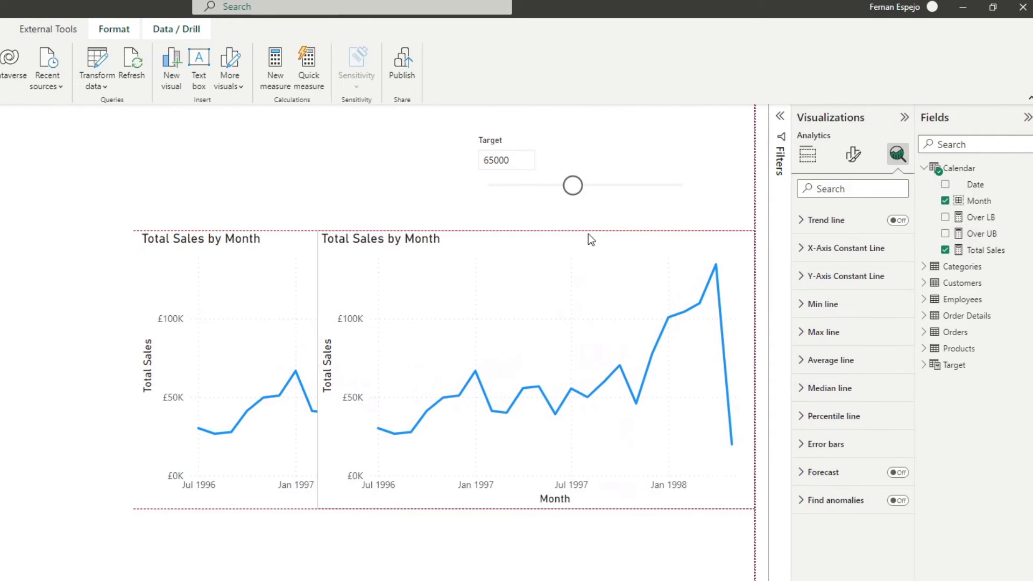
pyautogui.click(807, 155)
pyautogui.click(861, 265)
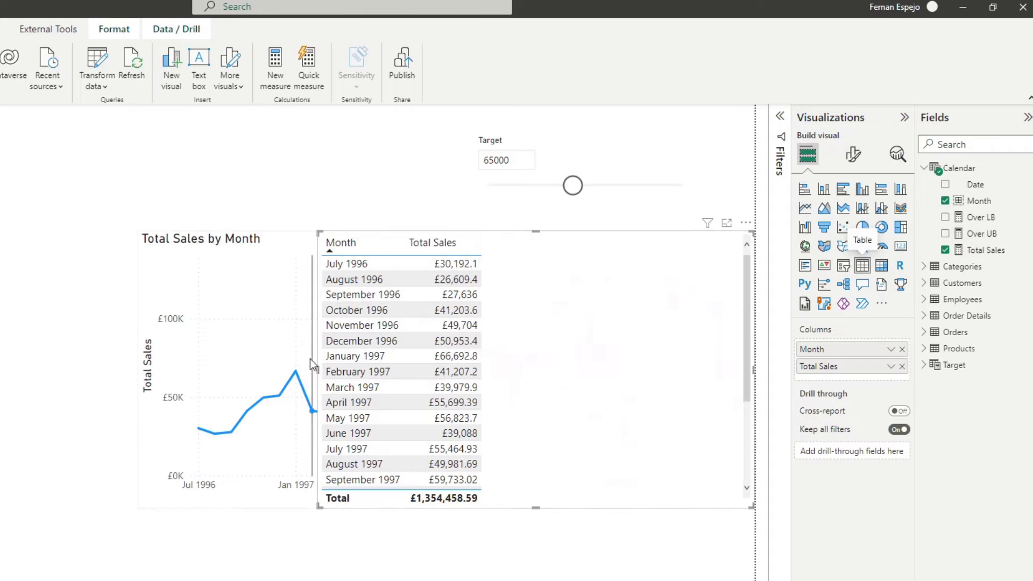
pyautogui.moveTo(329, 375); pyautogui.dragTo(482, 364)
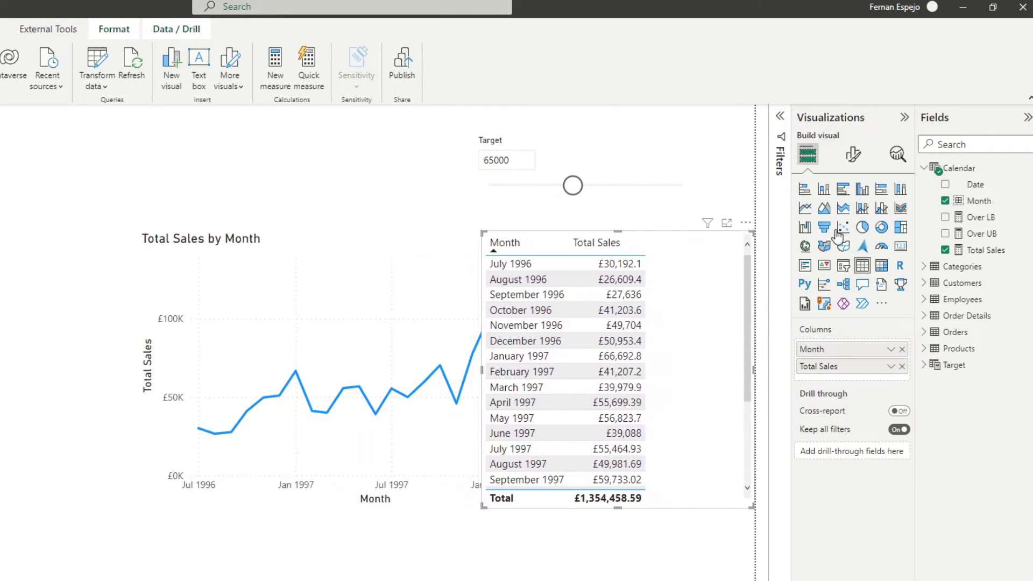
# Step: Add the Over LB and Over UB measures to the table and set the Target slicer to 66000
pyautogui.moveTo(981, 218); pyautogui.dragTo(693, 332)
pyautogui.click(506, 159)
pyautogui.moveTo(573, 185)
pyautogui.mouseDown()
pyautogui.moveTo(541, 194)
pyautogui.moveTo(618, 195)
pyautogui.moveTo(574, 188)
pyautogui.mouseUp()
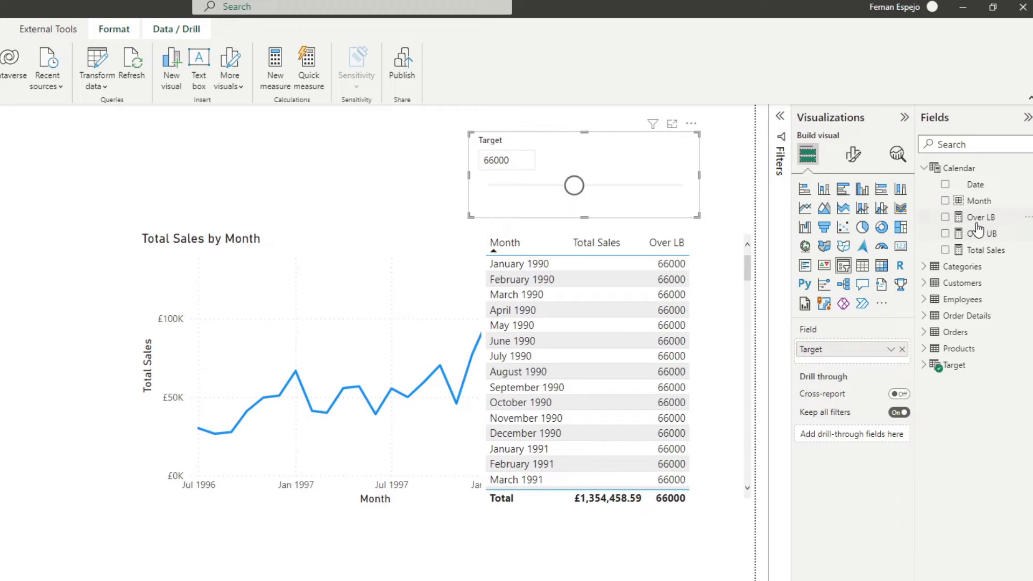
pyautogui.moveTo(976, 233); pyautogui.dragTo(701, 340)
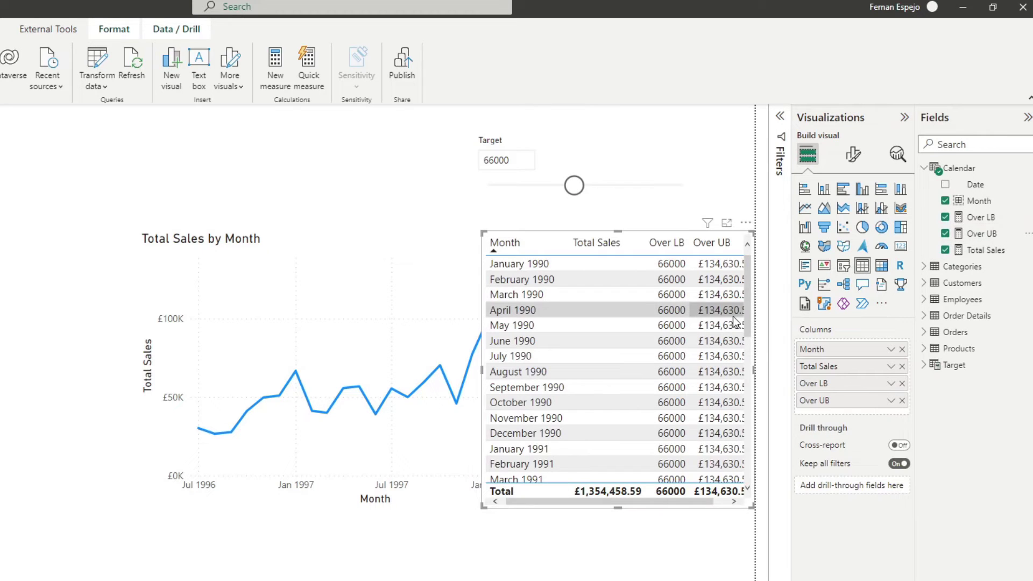
pyautogui.moveTo(663, 500); pyautogui.dragTo(701, 506)
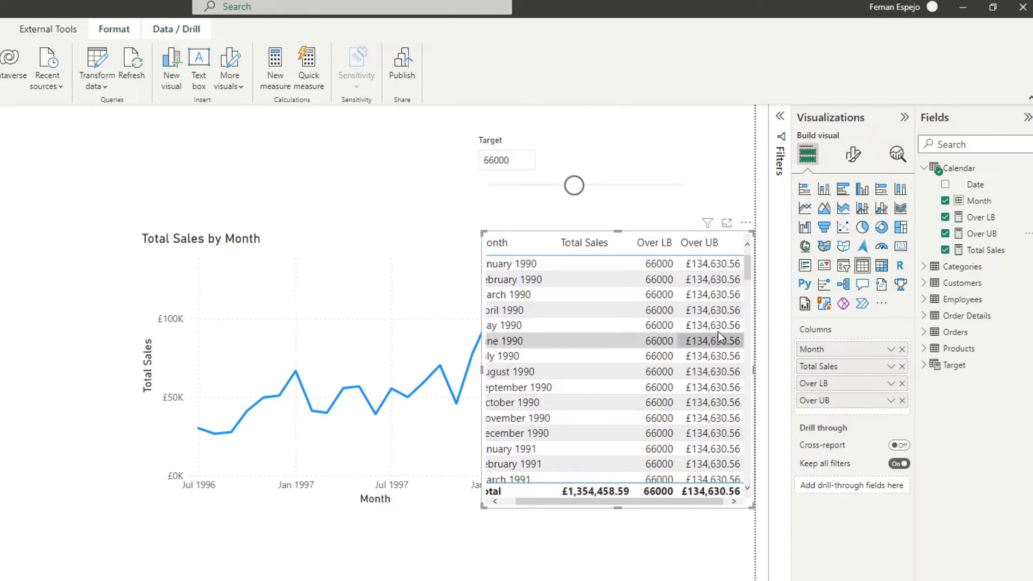
# Step: Move the line chart clear of the table and widen the table to fit all four columns
pyautogui.click(323, 240)
pyautogui.moveTo(323, 241); pyautogui.dragTo(285, 242)
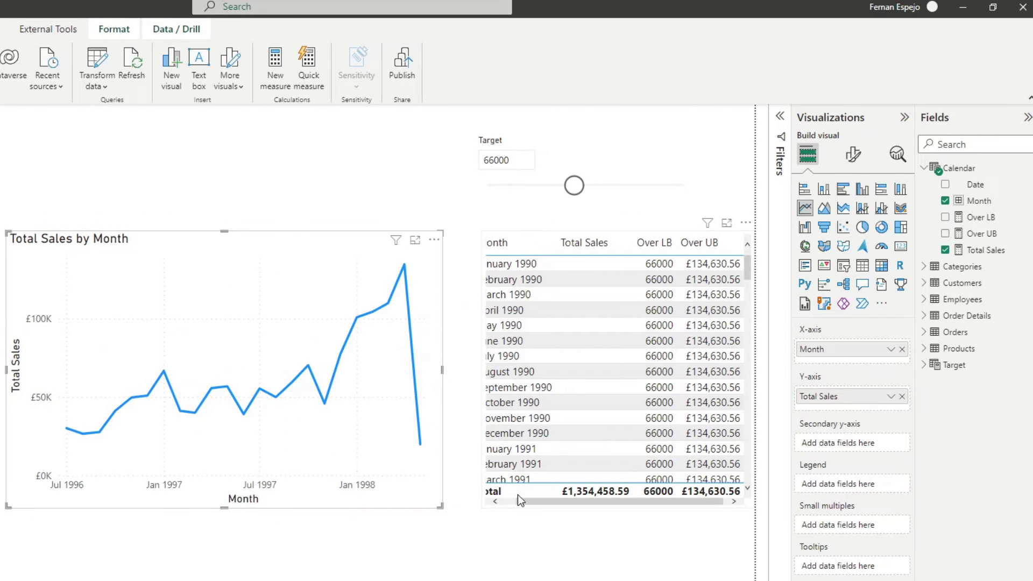
pyautogui.click(482, 499)
pyautogui.moveTo(482, 372); pyautogui.dragTo(455, 371)
pyautogui.moveTo(404, 267)
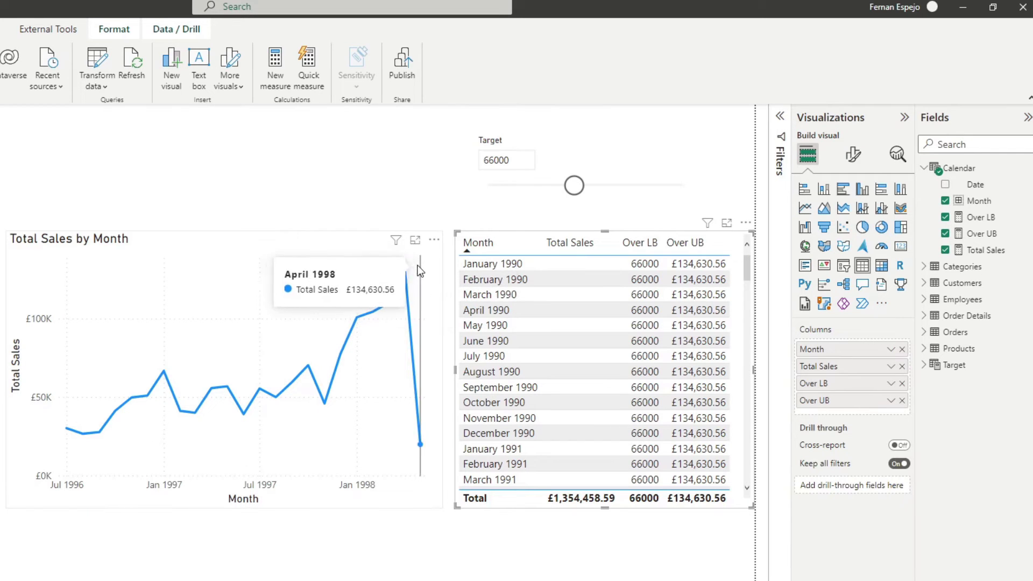
# Step: Swap the two visuals, moving the table aside and placing the line chart beneath the Target slicer
pyautogui.click(341, 229)
pyautogui.moveTo(338, 237); pyautogui.dragTo(669, 233)
pyautogui.moveTo(541, 501); pyautogui.dragTo(538, 512)
pyautogui.moveTo(397, 236); pyautogui.dragTo(275, 276)
pyautogui.moveTo(481, 238); pyautogui.dragTo(54, 239)
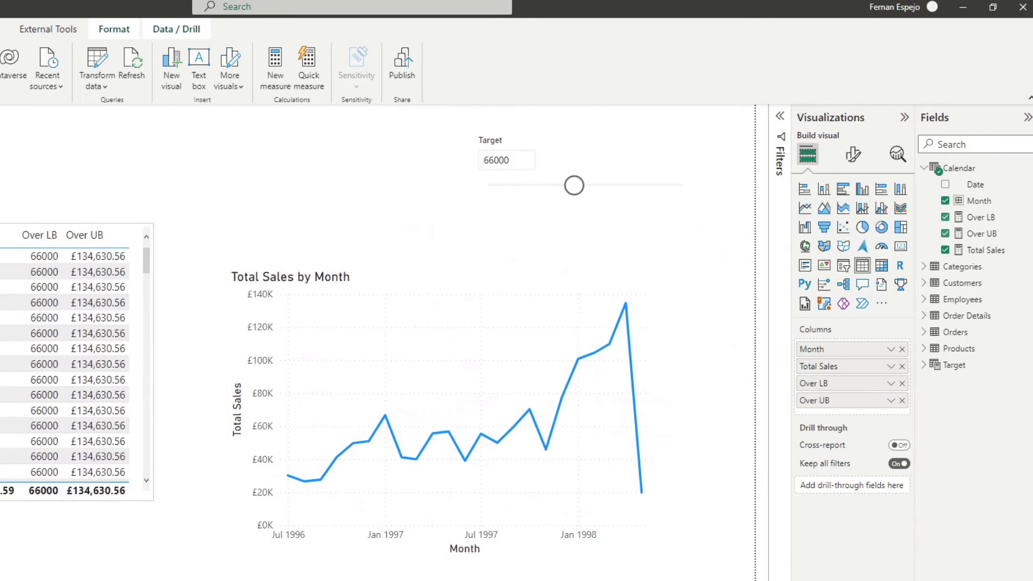
pyautogui.moveTo(296, 275); pyautogui.dragTo(387, 223)
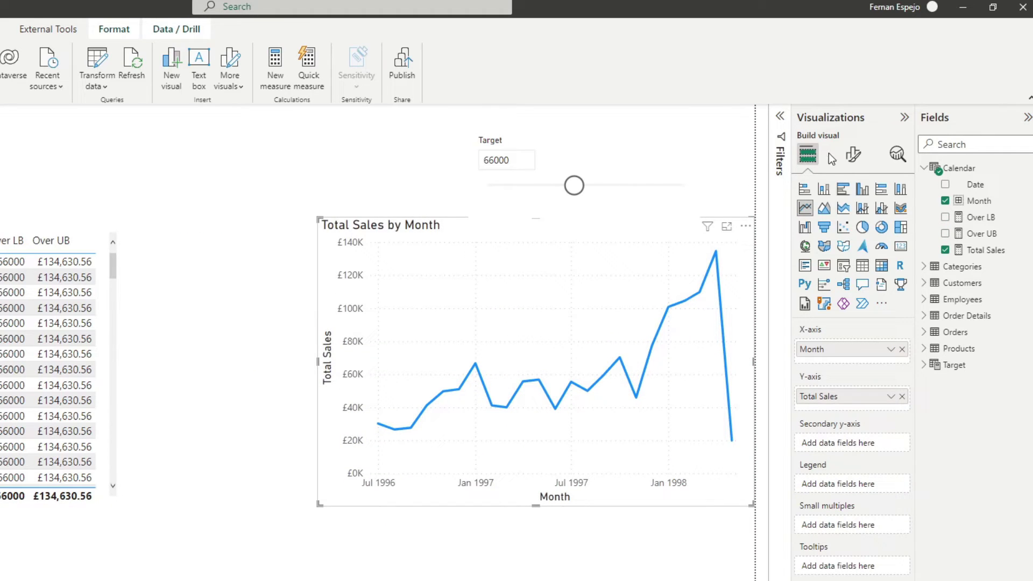
# Step: Assign Over UB as the upper bound and Over LB as the lower bound of the line chart's error bars
pyautogui.click(853, 156)
pyautogui.click(897, 154)
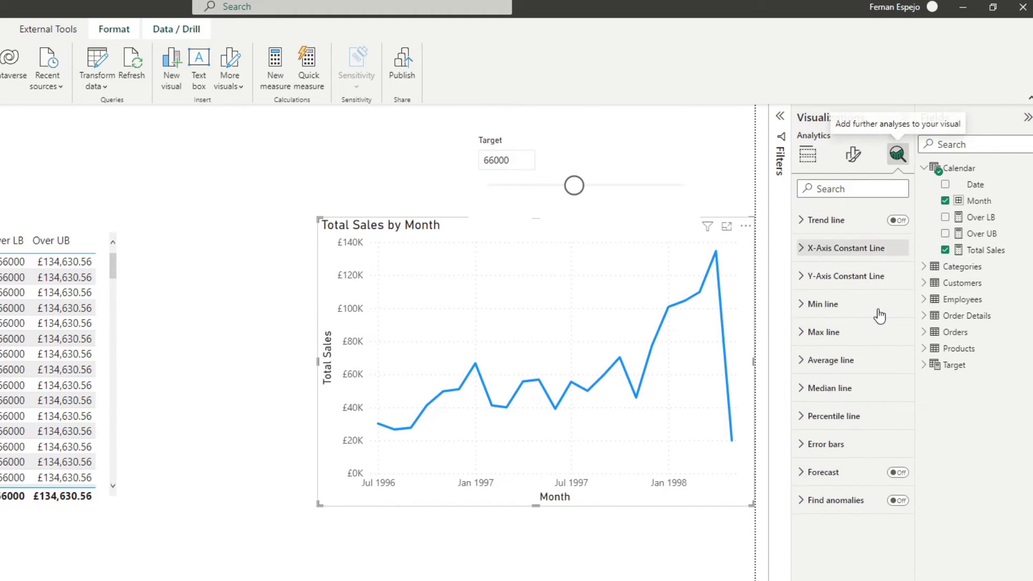
pyautogui.click(853, 445)
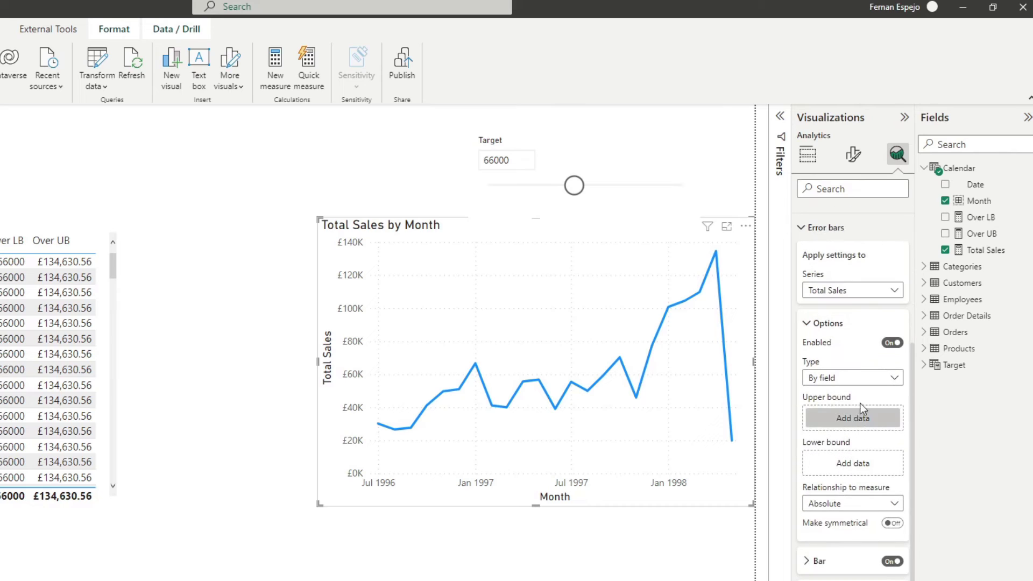
pyautogui.moveTo(981, 233); pyautogui.dragTo(870, 421)
pyautogui.moveTo(980, 218); pyautogui.dragTo(860, 466)
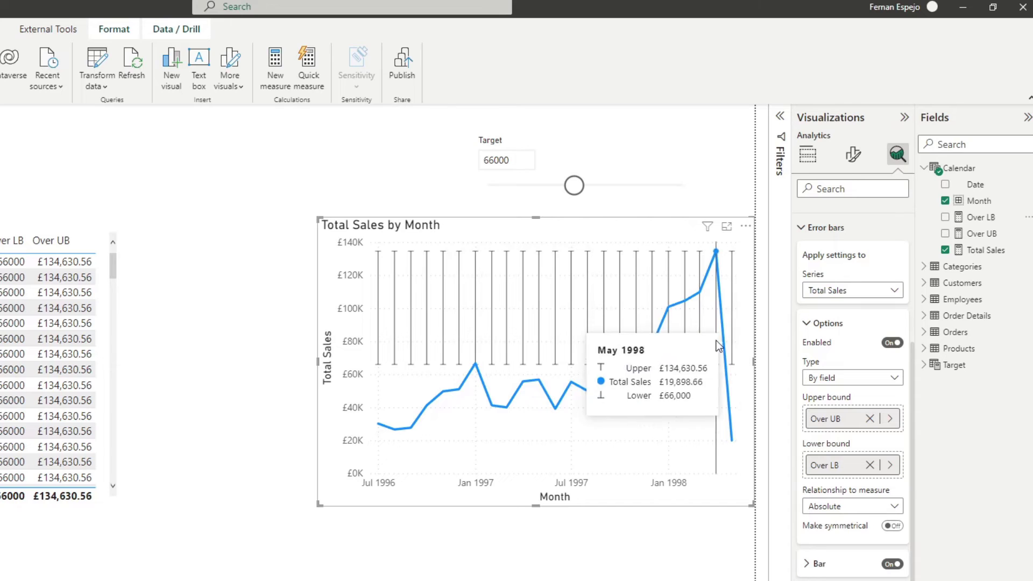
# Step: Turn off the error bars' Bar option, enable the error band, and expand its settings
pyautogui.scroll(-2, 867, 422)
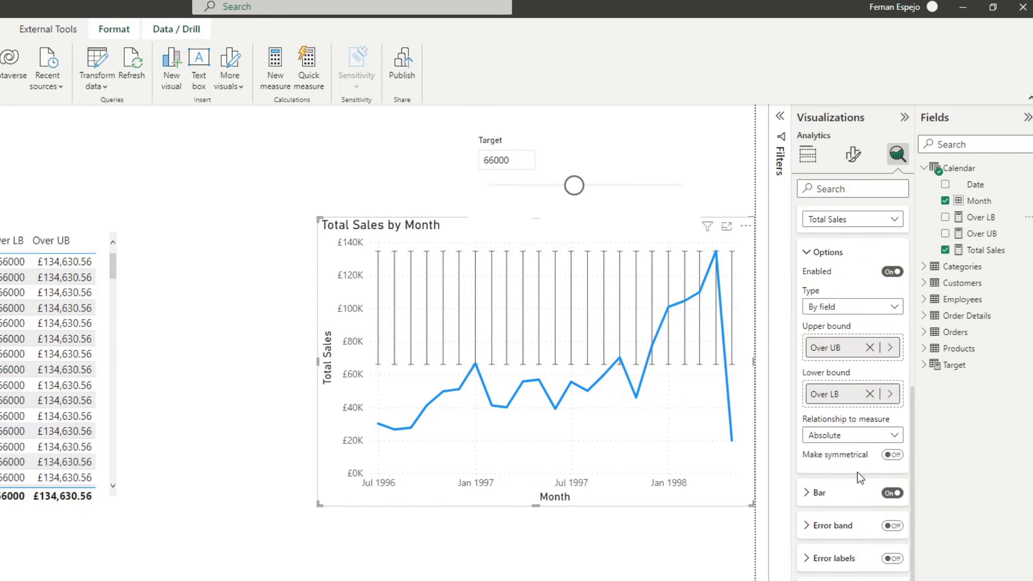
pyautogui.click(892, 495)
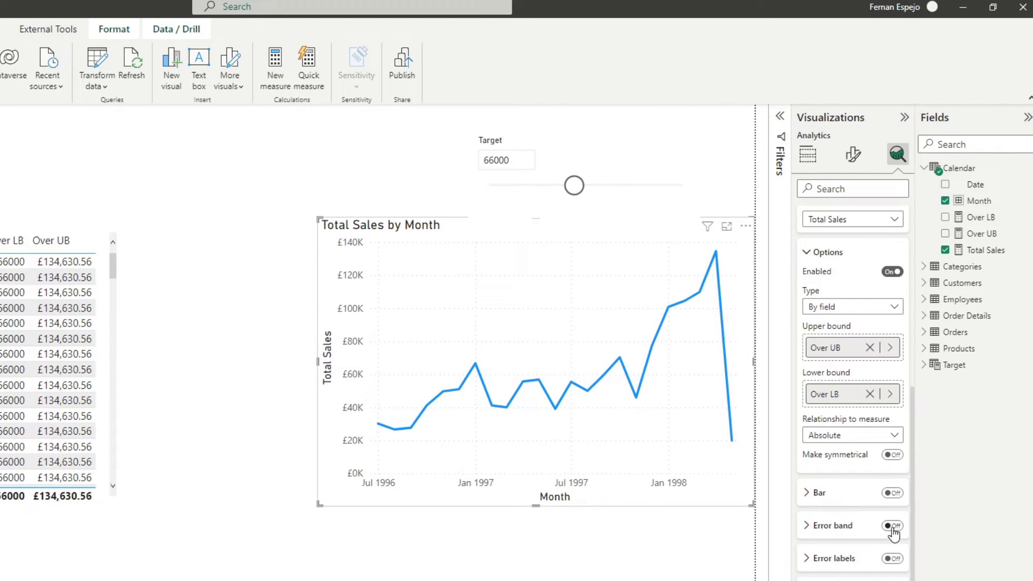
pyautogui.click(892, 526)
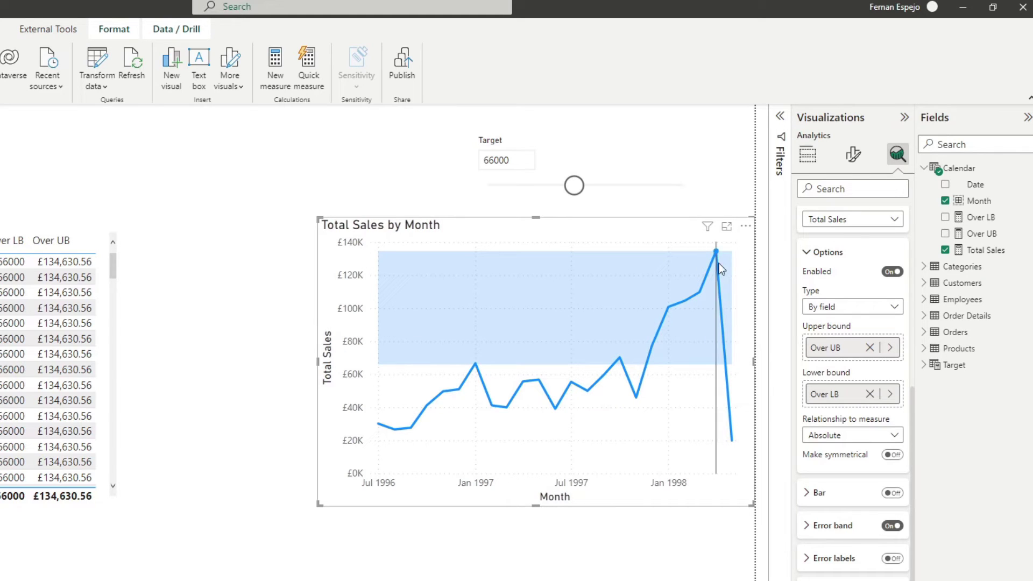
pyautogui.click(836, 526)
pyautogui.scroll(-4, 834, 430)
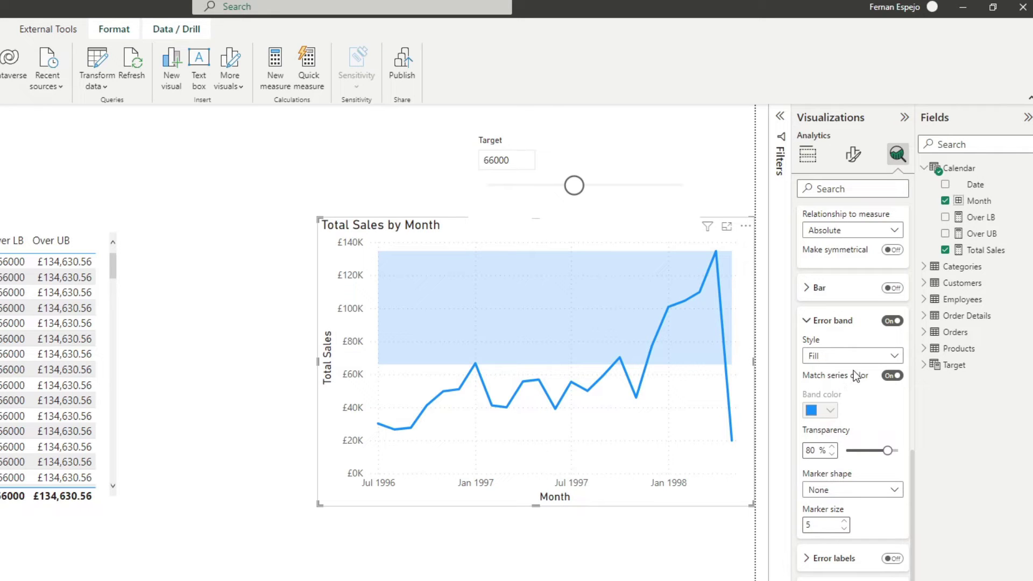
pyautogui.click(851, 158)
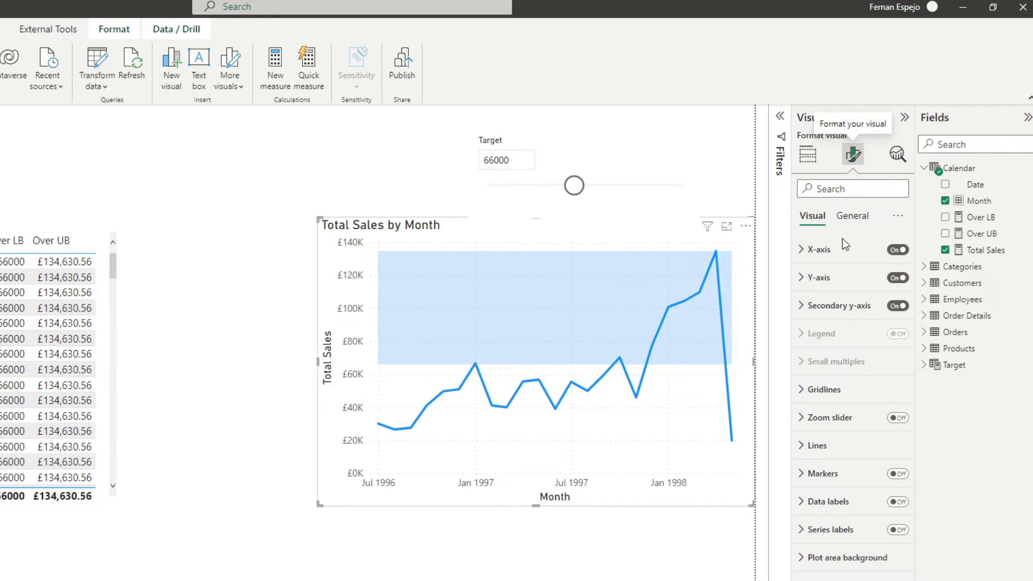
pyautogui.click(821, 446)
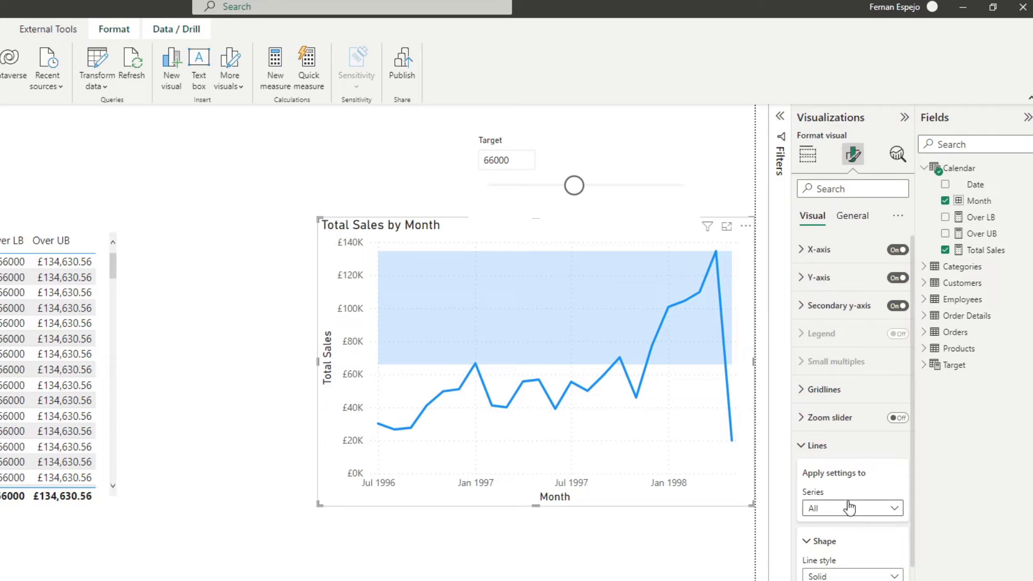
pyautogui.click(829, 448)
pyautogui.click(821, 252)
pyautogui.click(821, 251)
pyautogui.click(852, 187)
pyautogui.write('color')
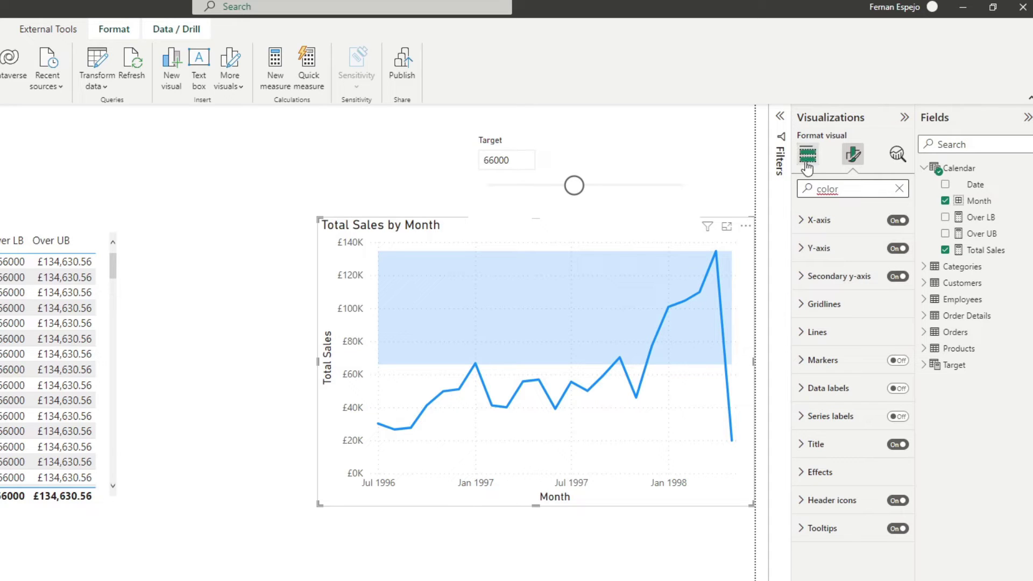
pyautogui.click(822, 330)
pyautogui.click(828, 359)
pyautogui.click(830, 396)
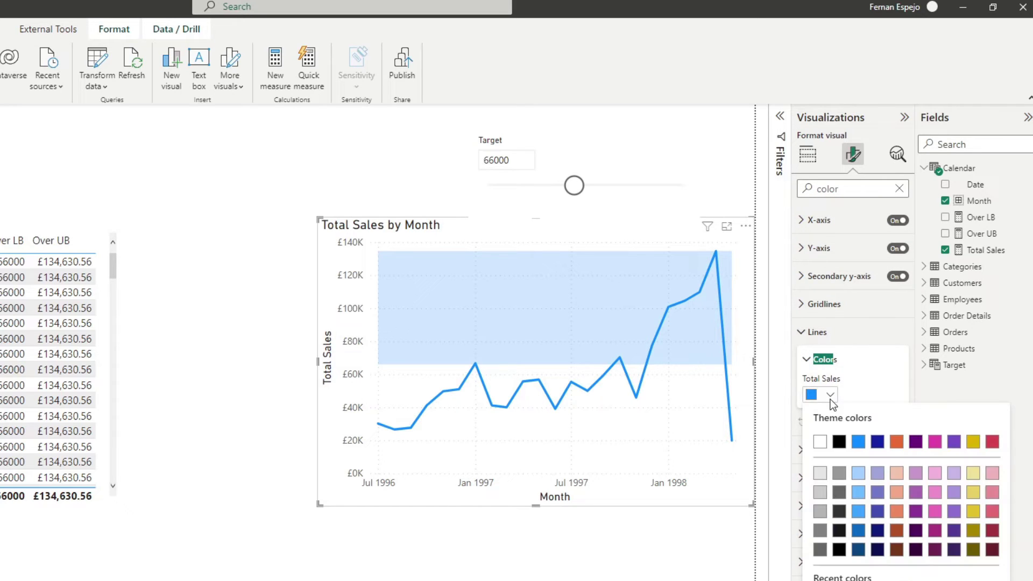
pyautogui.click(839, 578)
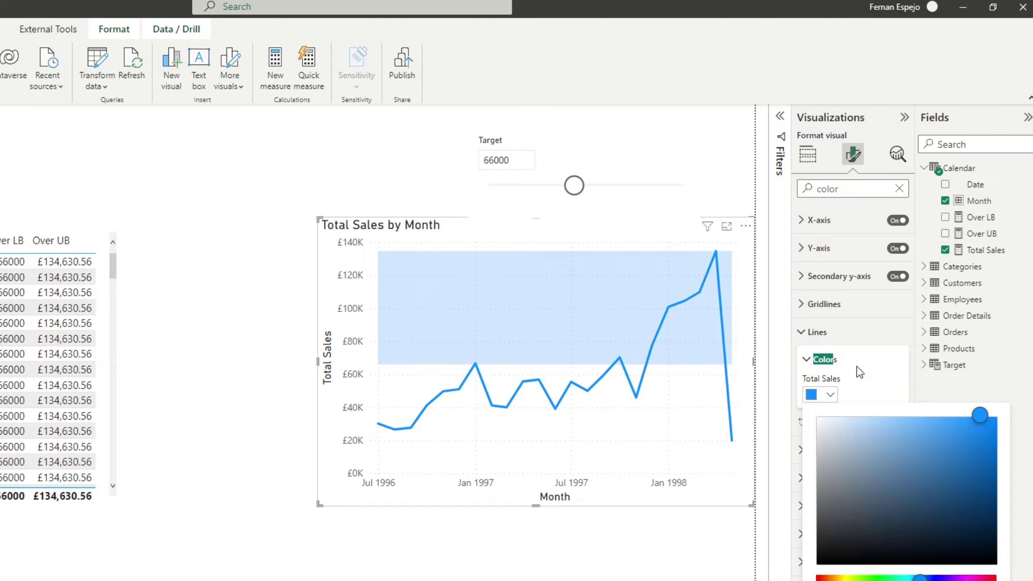
# Step: Turn off Match series color for the line chart's error band and set the band color to green
pyautogui.click(897, 154)
pyautogui.click(897, 154)
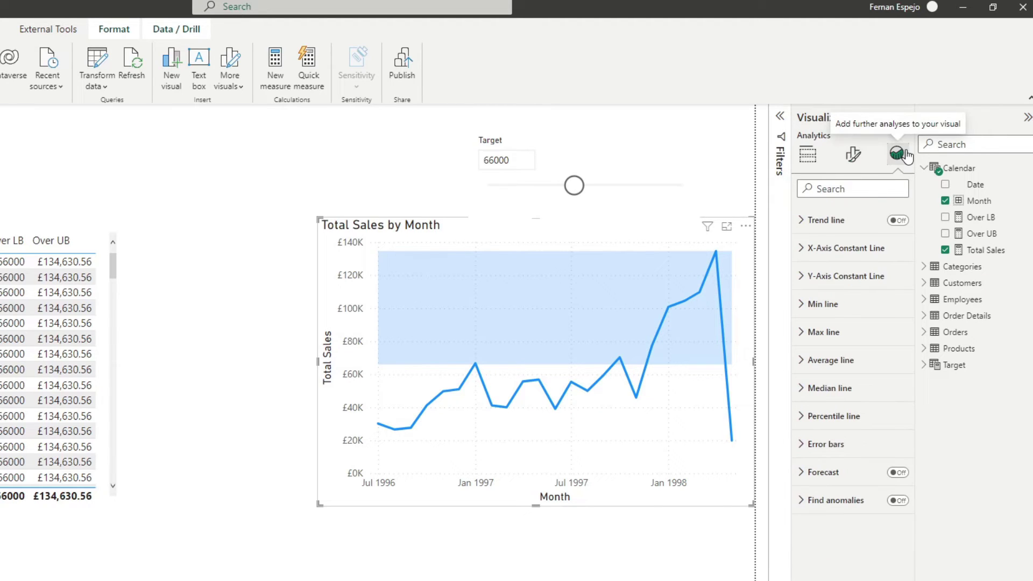
pyautogui.click(838, 445)
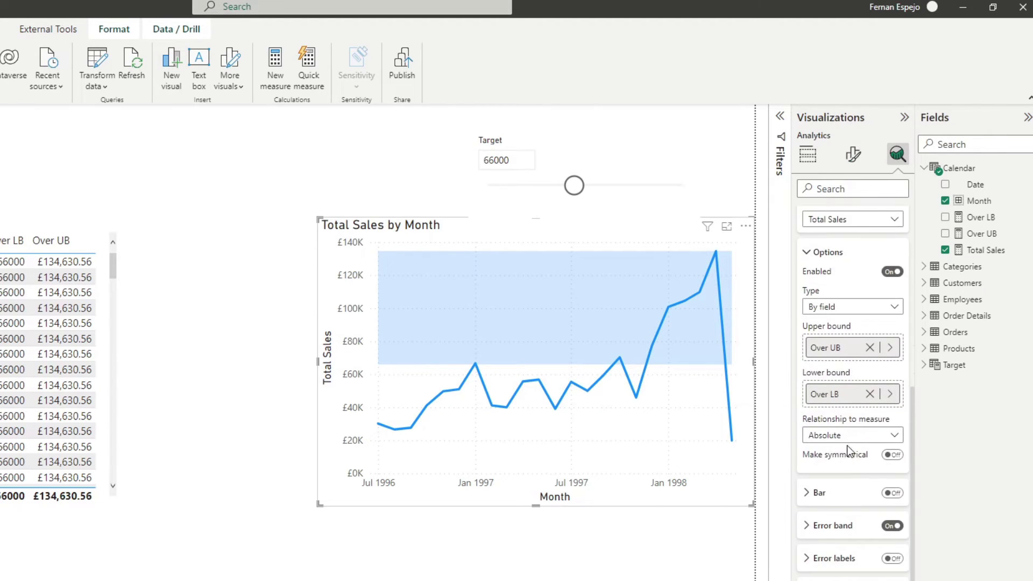
pyautogui.click(843, 528)
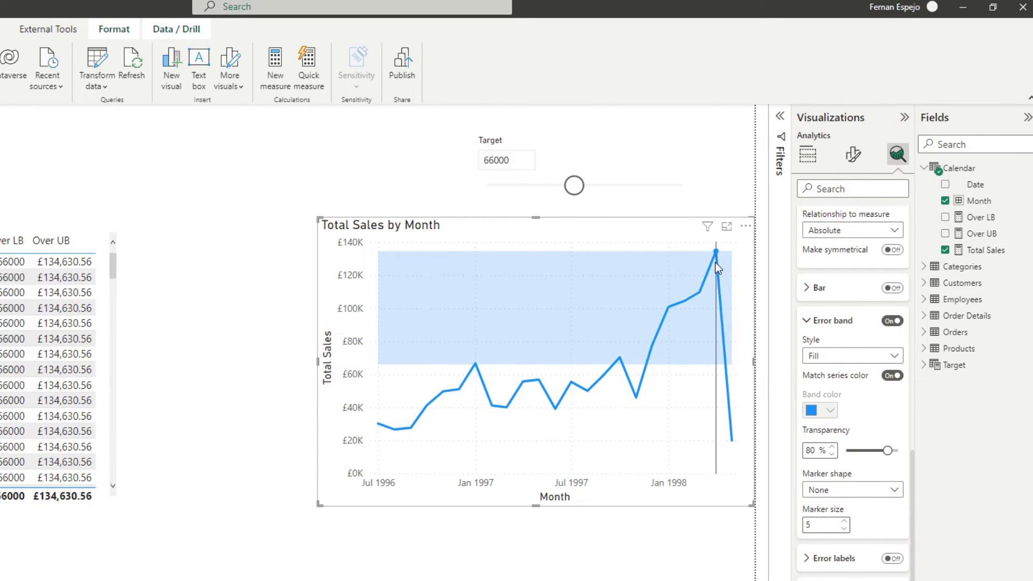
pyautogui.click(892, 375)
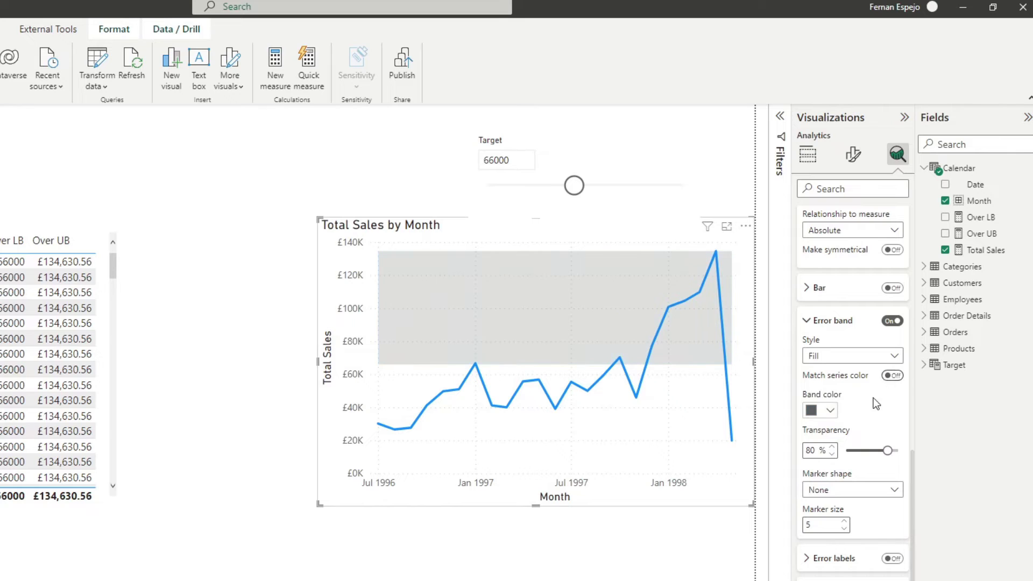
pyautogui.click(834, 411)
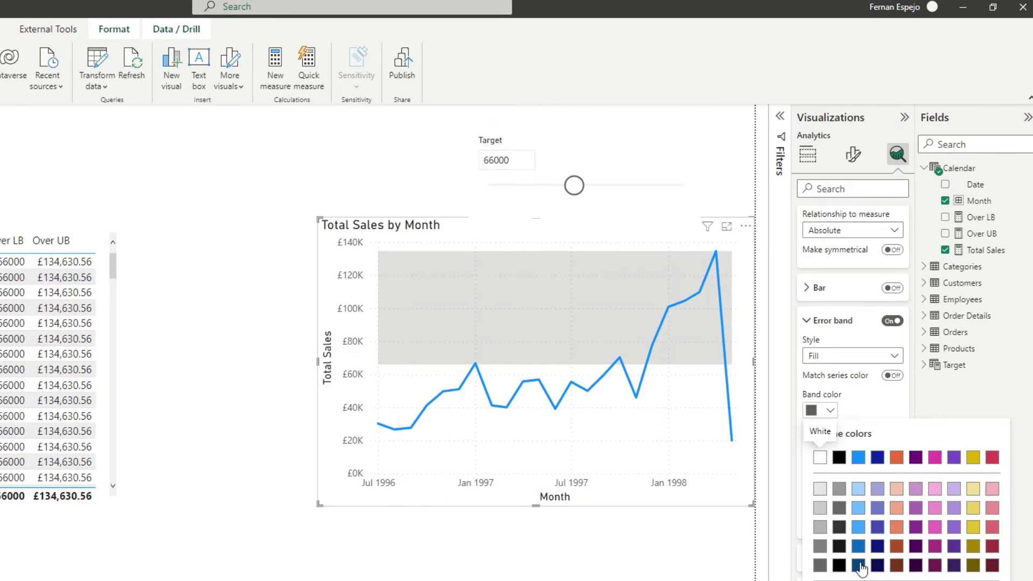
pyautogui.click(839, 577)
pyautogui.click(876, 579)
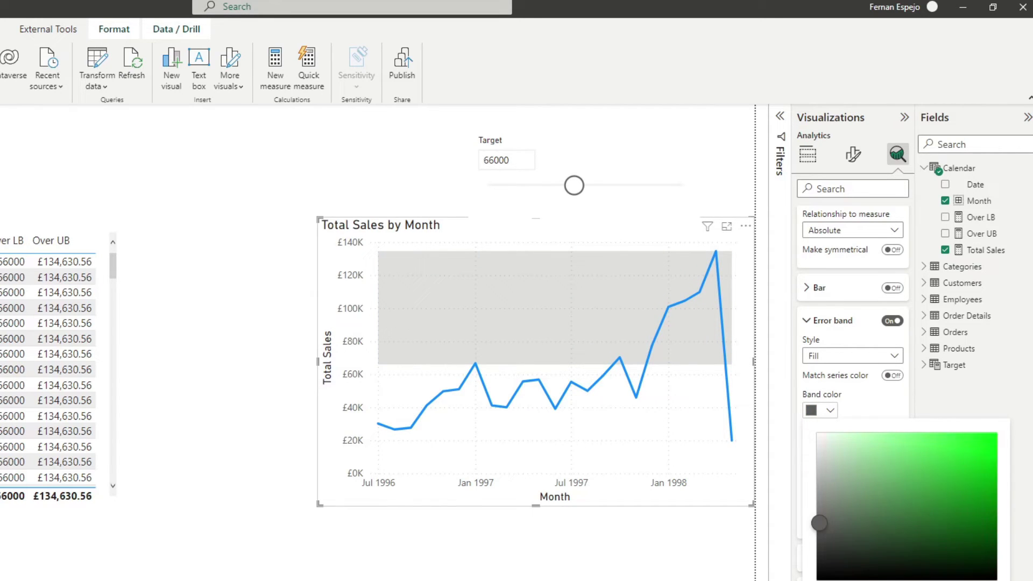
pyautogui.moveTo(925, 503); pyautogui.dragTo(1007, 481)
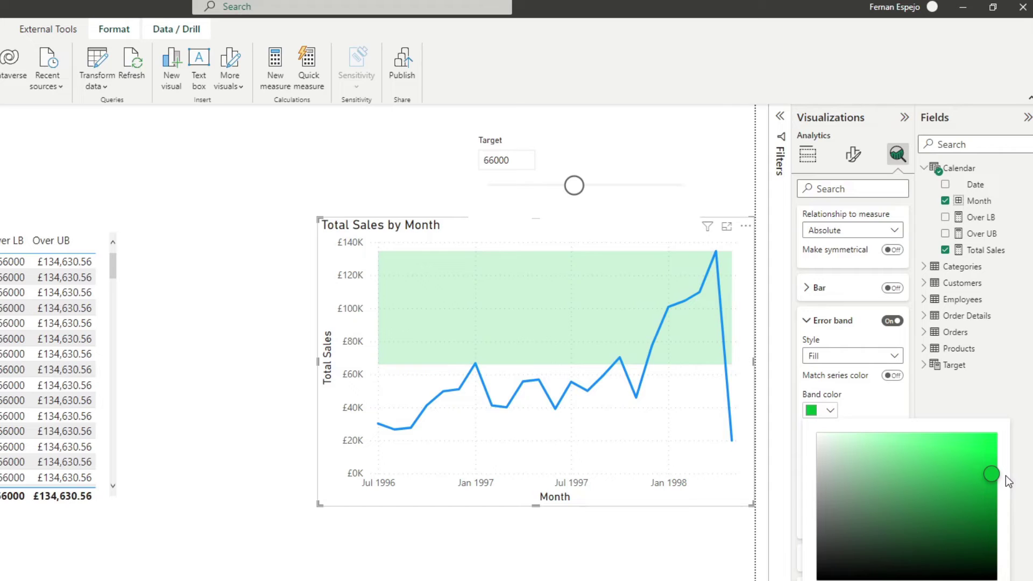
pyautogui.click(885, 406)
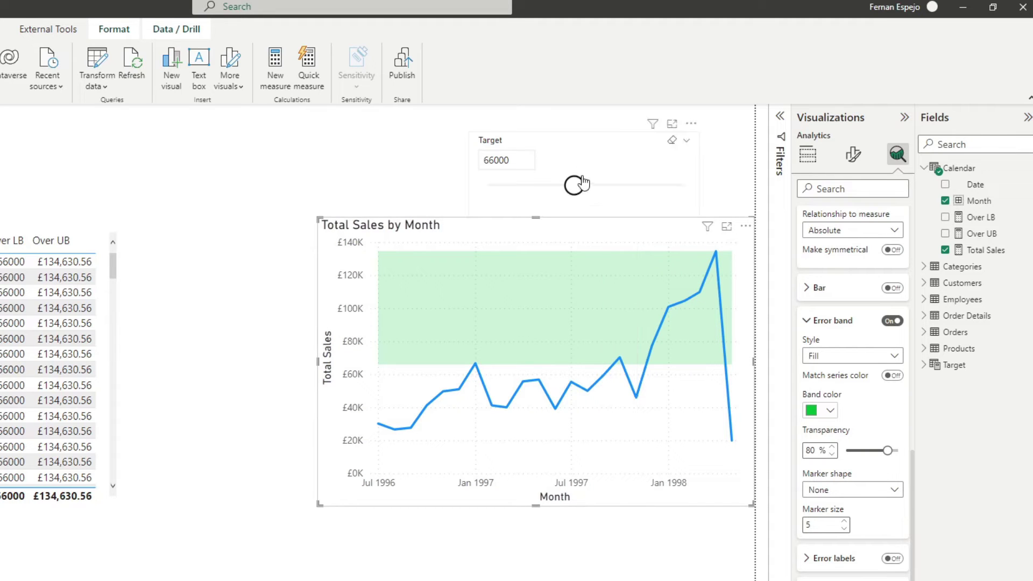
# Step: Set the Target slicer to 81000 and align it with the line chart's right edge, just above the chart
pyautogui.moveTo(574, 185); pyautogui.dragTo(626, 203)
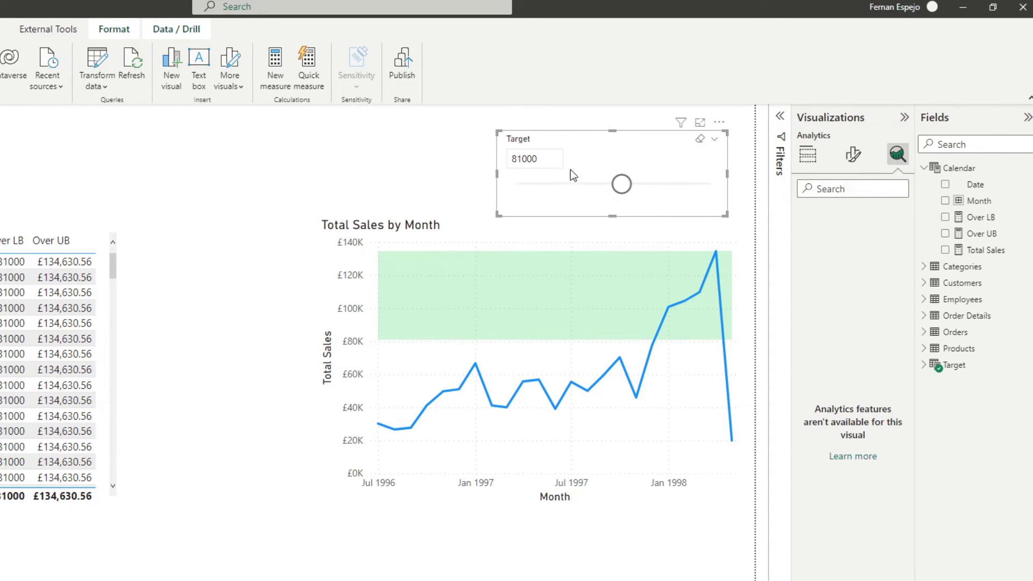
pyautogui.moveTo(586, 141); pyautogui.dragTo(608, 141)
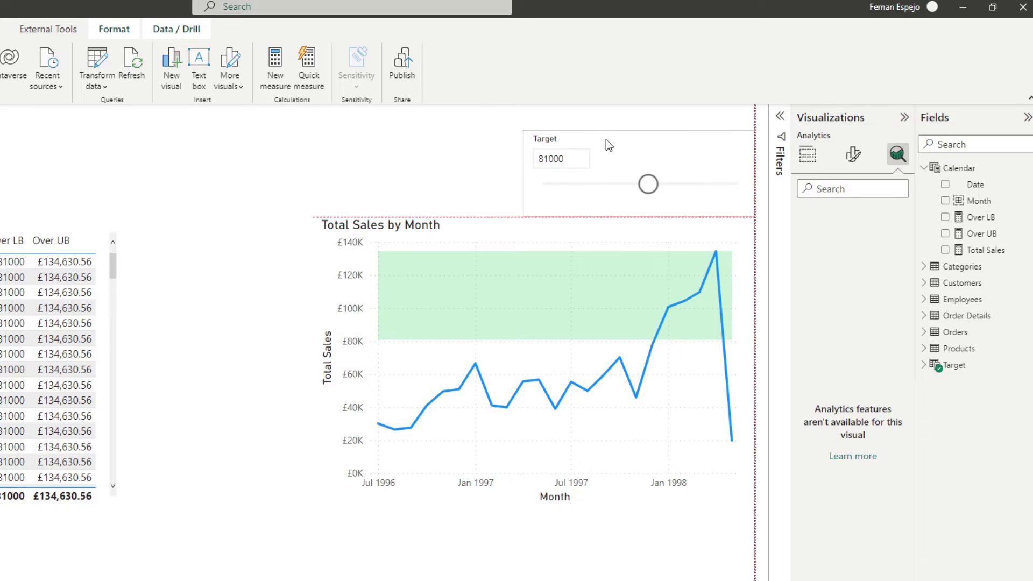
# Step: Examine which series the line chart's error bar settings can be applied to
pyautogui.click(635, 221)
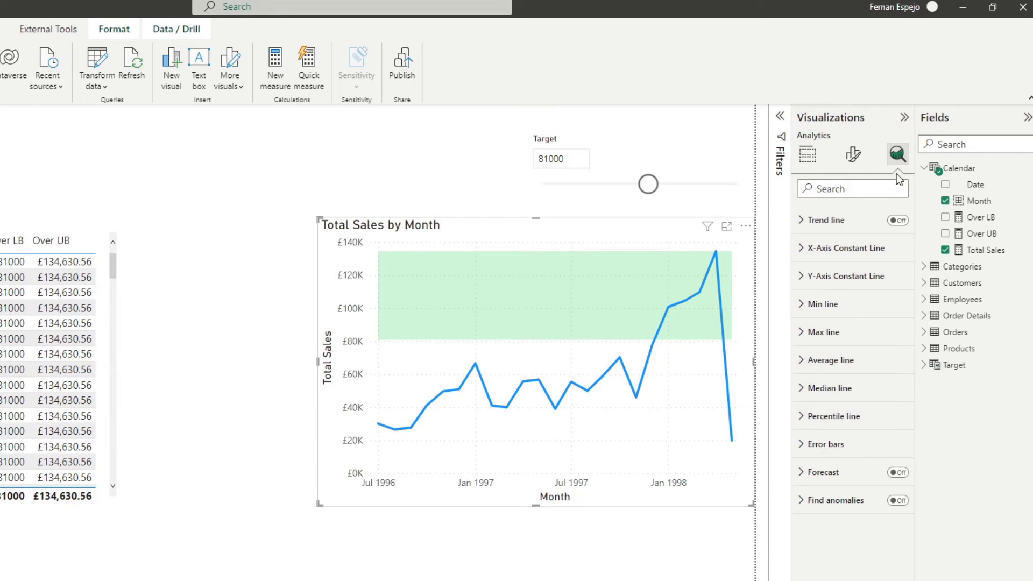
pyautogui.click(850, 444)
pyautogui.scroll(-3, 883, 484)
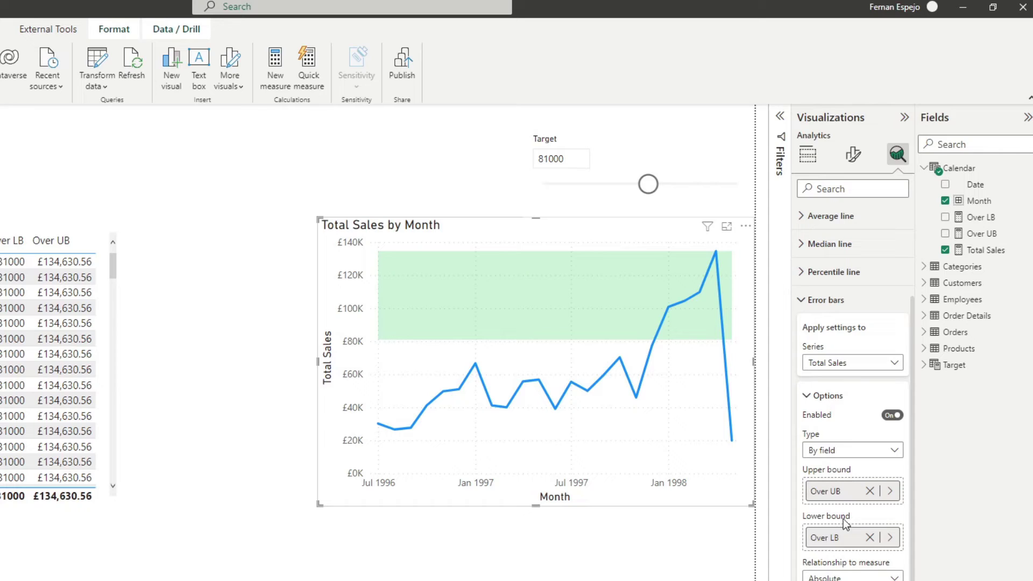
pyautogui.click(863, 370)
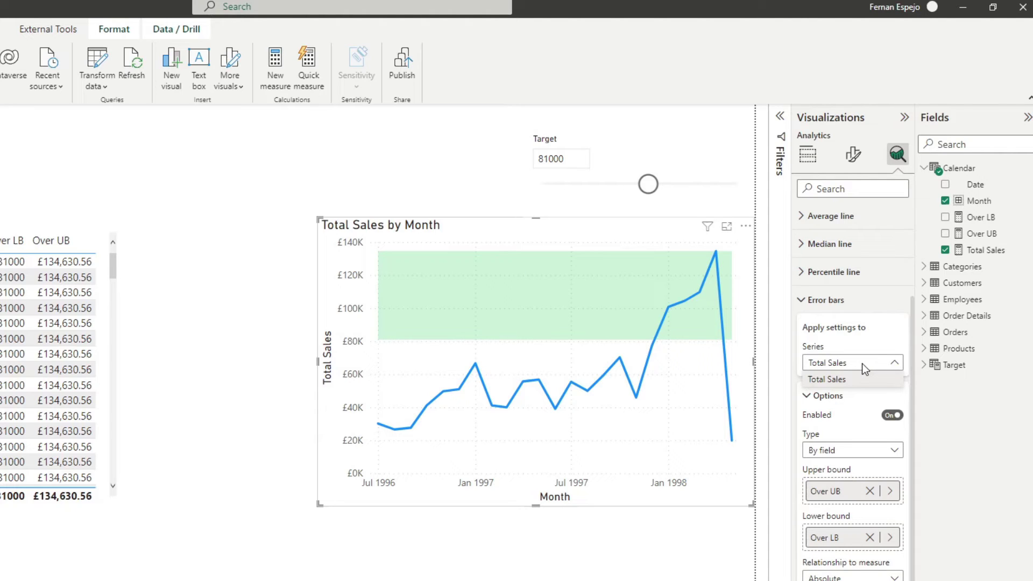
pyautogui.click(862, 363)
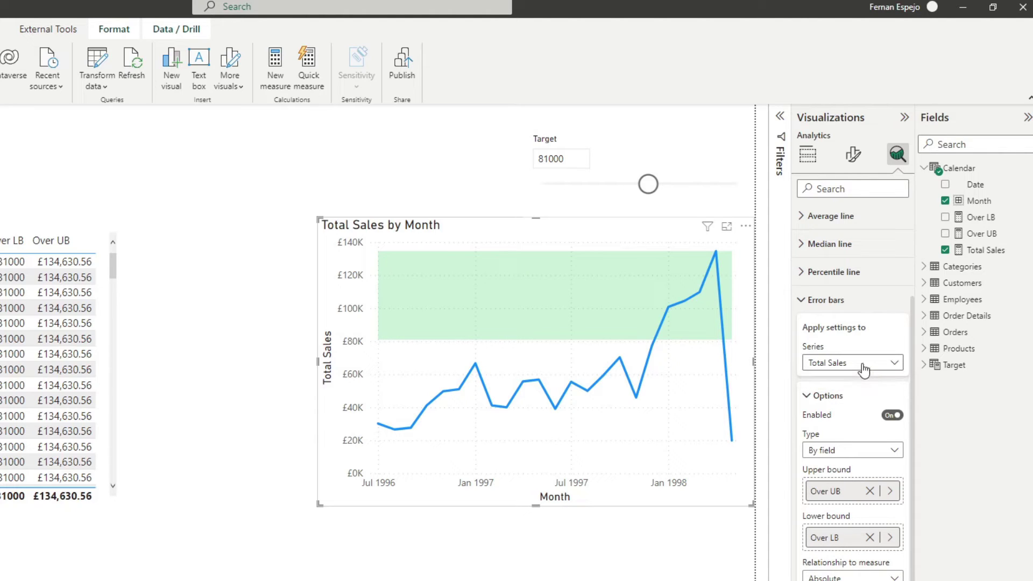
pyautogui.click(862, 365)
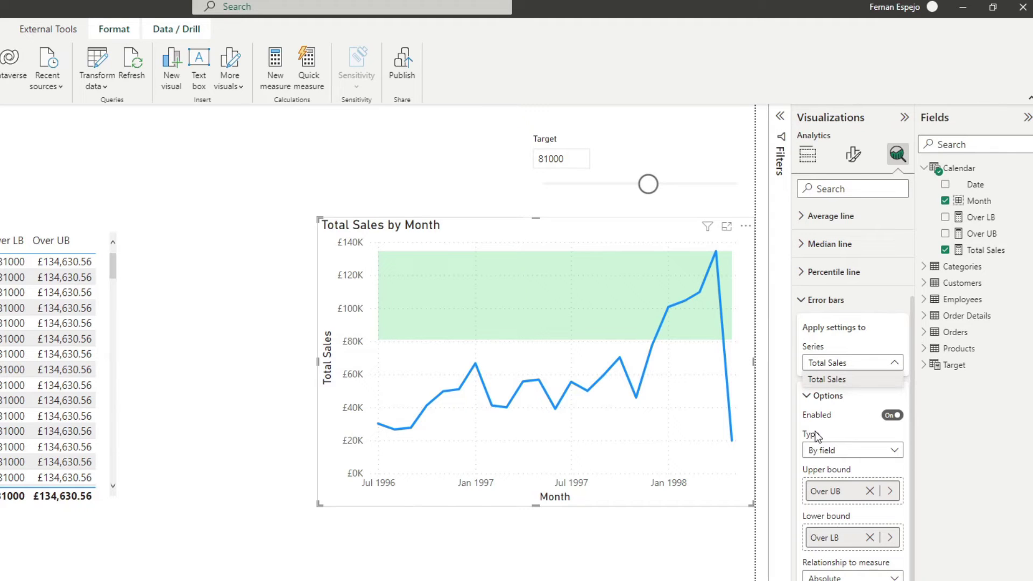
pyautogui.click(868, 362)
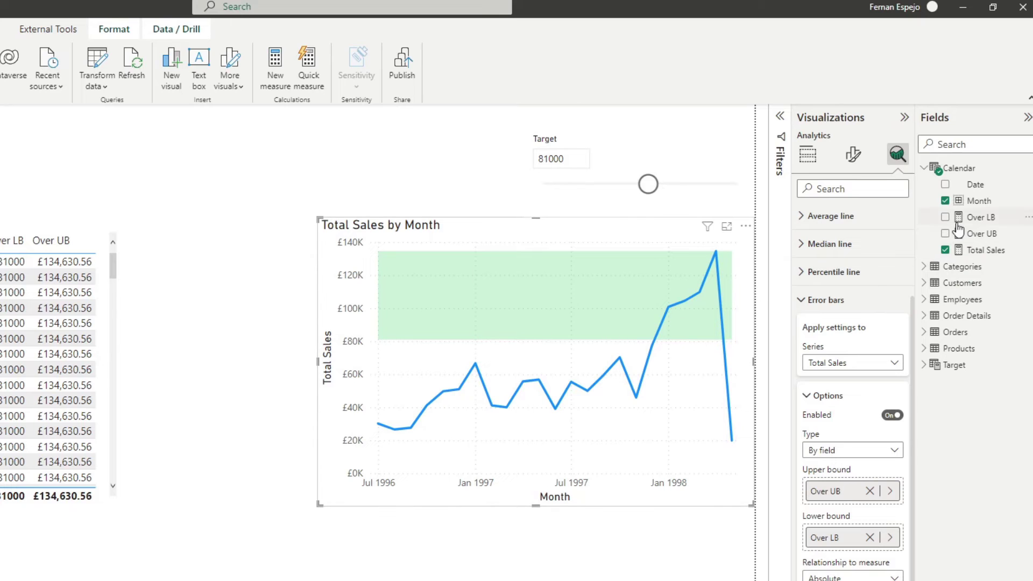
# Step: Create the Calendar table measure Total Sales 2 = IF( [Total Sales] <= Target[Target Value], [Total Sales])
pyautogui.click(807, 156)
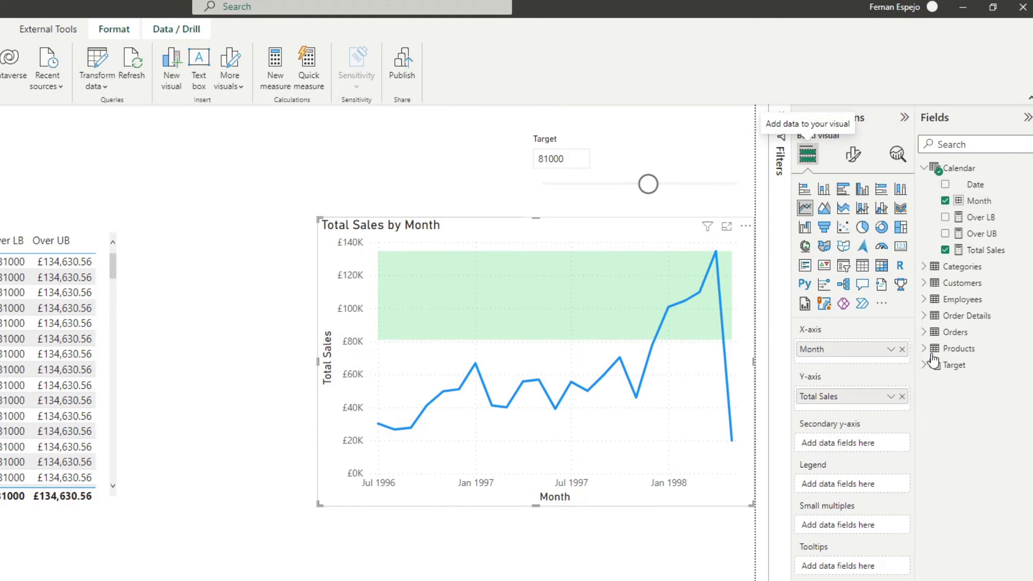
pyautogui.rightClick(960, 169)
pyautogui.click(871, 181)
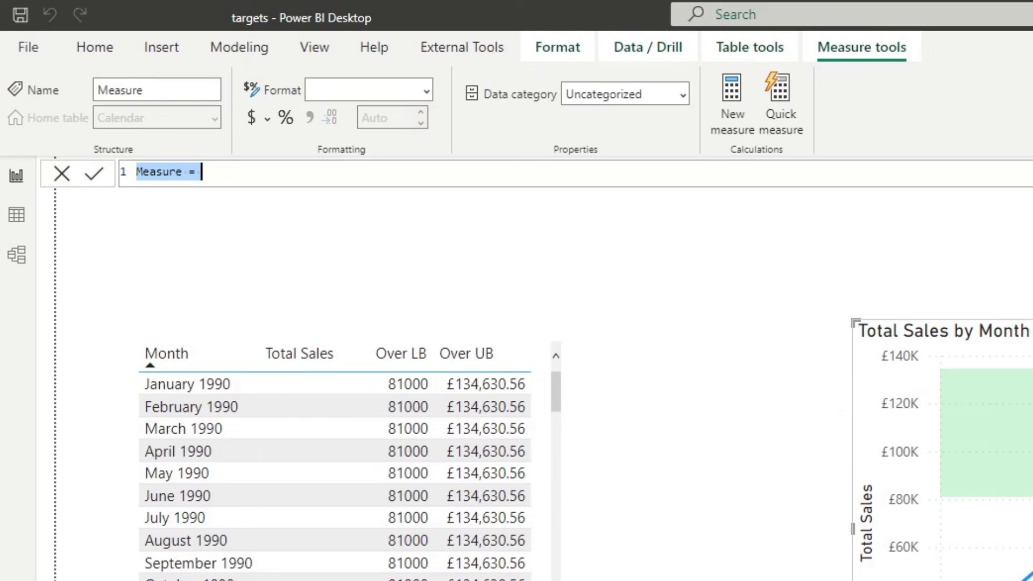
pyautogui.write('Total Sales 2 =')
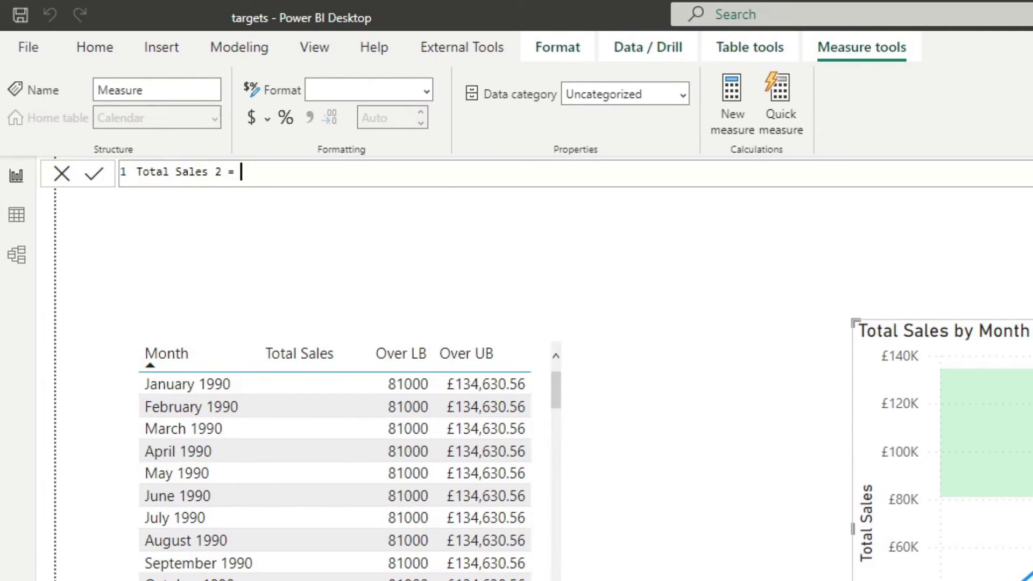
pyautogui.write(' IF(')
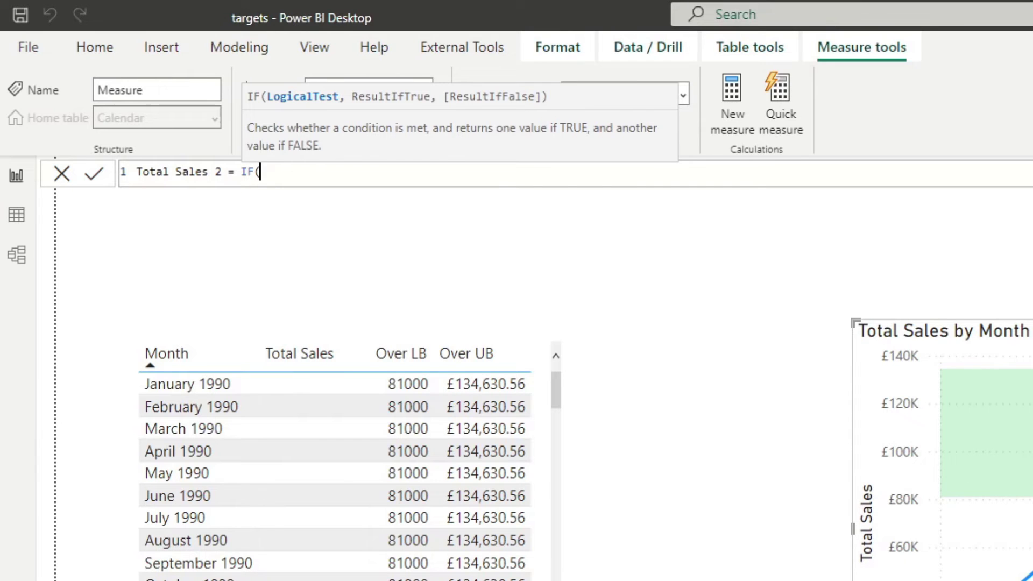
pyautogui.write(' [Total')
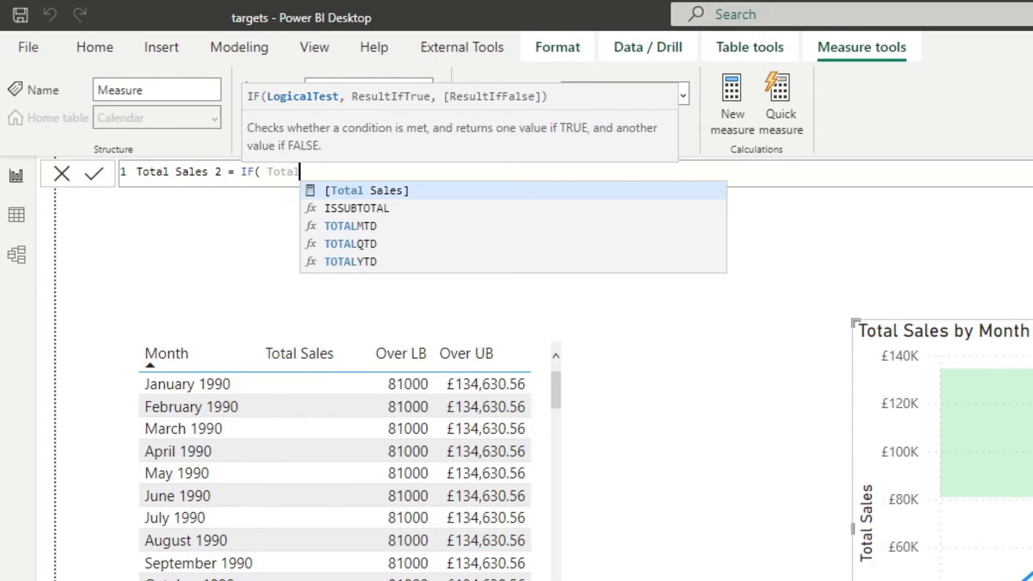
pyautogui.press('Tab')
pyautogui.write('<= ')
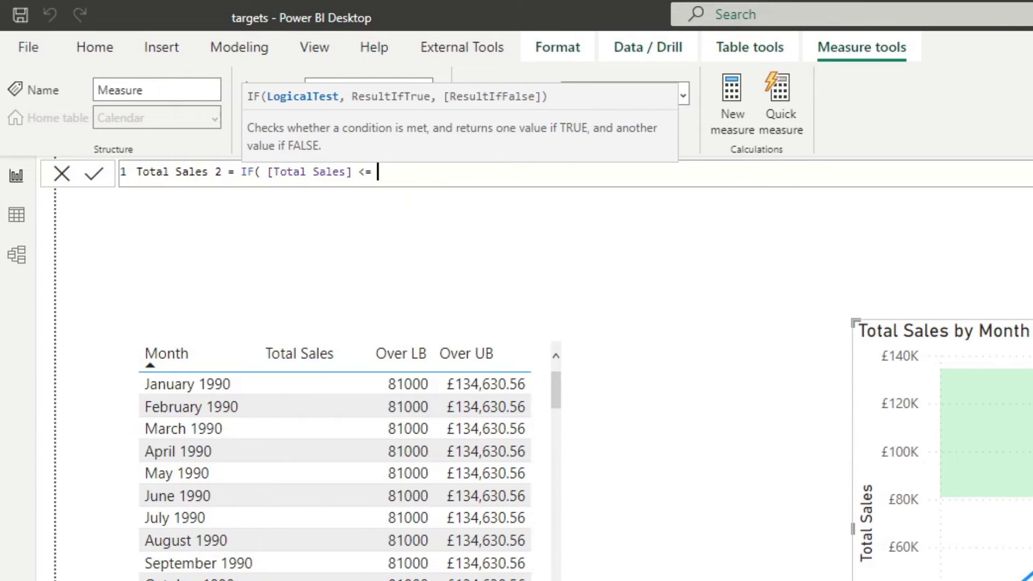
pyautogui.write('Targe')
pyautogui.press('Tab')
pyautogui.write(', ')
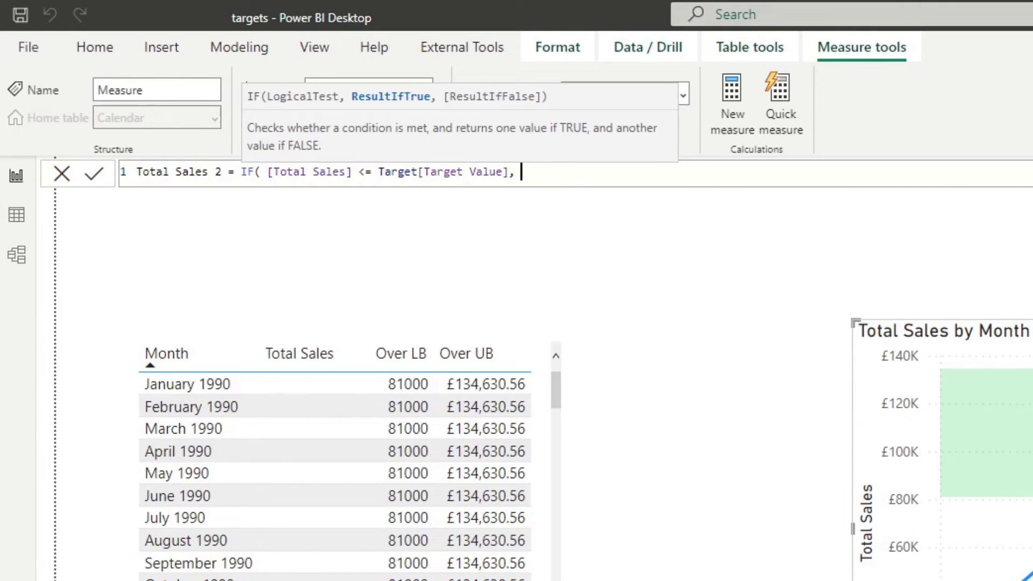
pyautogui.write('[Tot')
pyautogui.press('Tab')
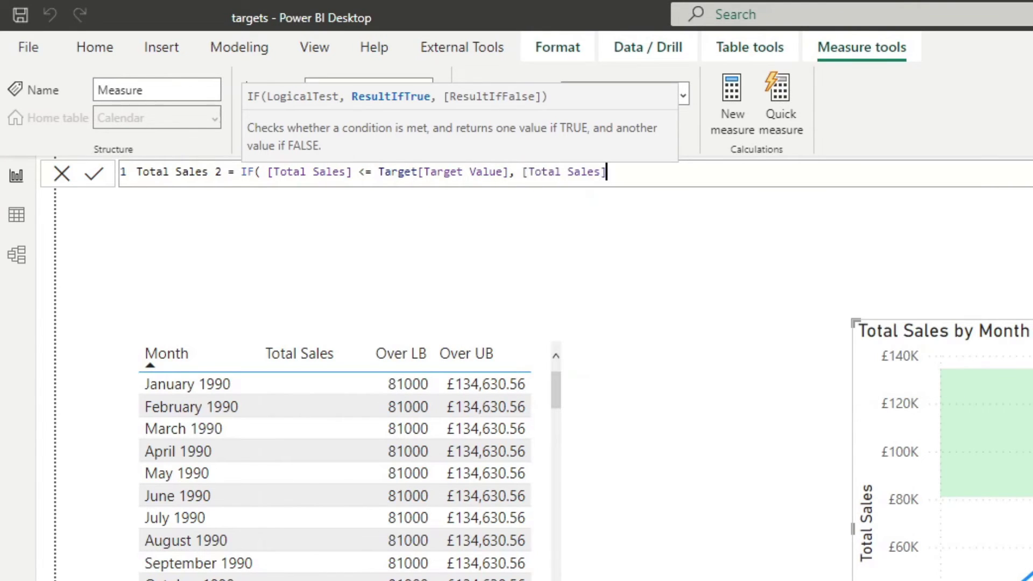
pyautogui.write(')')
pyautogui.press('Return')
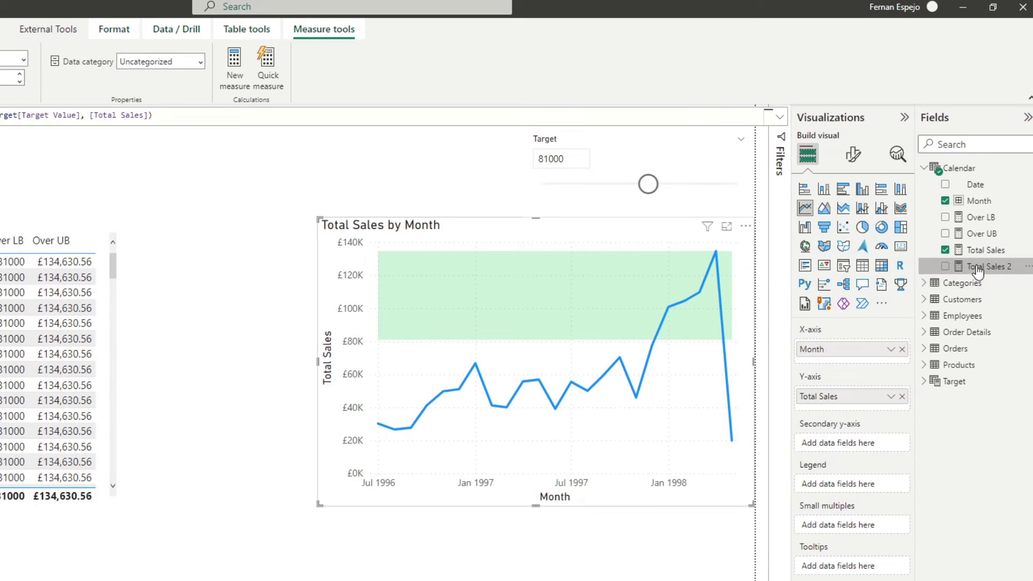
# Step: Add Total Sales 2 to the line chart's Y-axis, and rename Total Sales as Over and Total Sales 2 as Under
pyautogui.moveTo(979, 267); pyautogui.dragTo(843, 406)
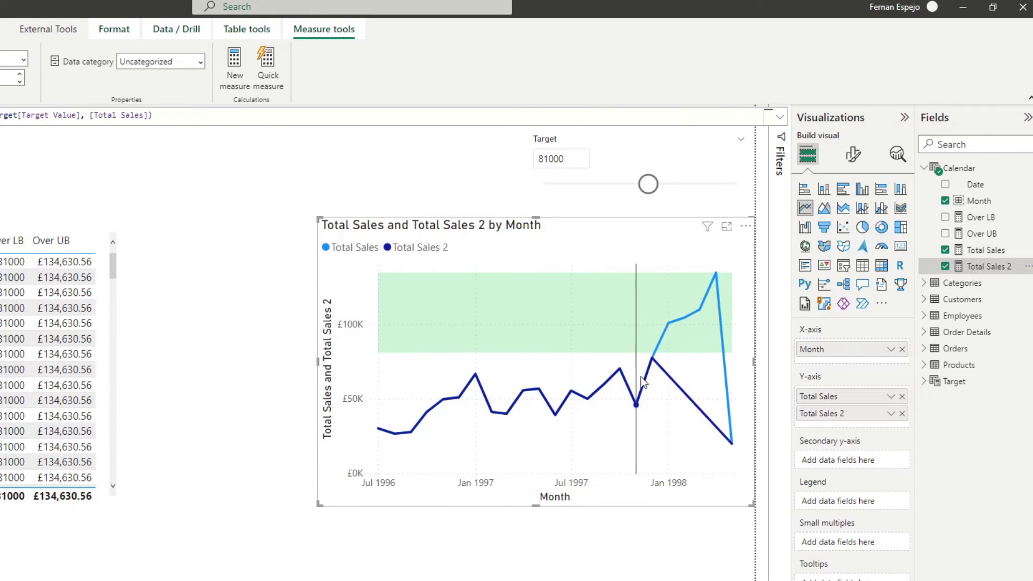
pyautogui.moveTo(679, 346)
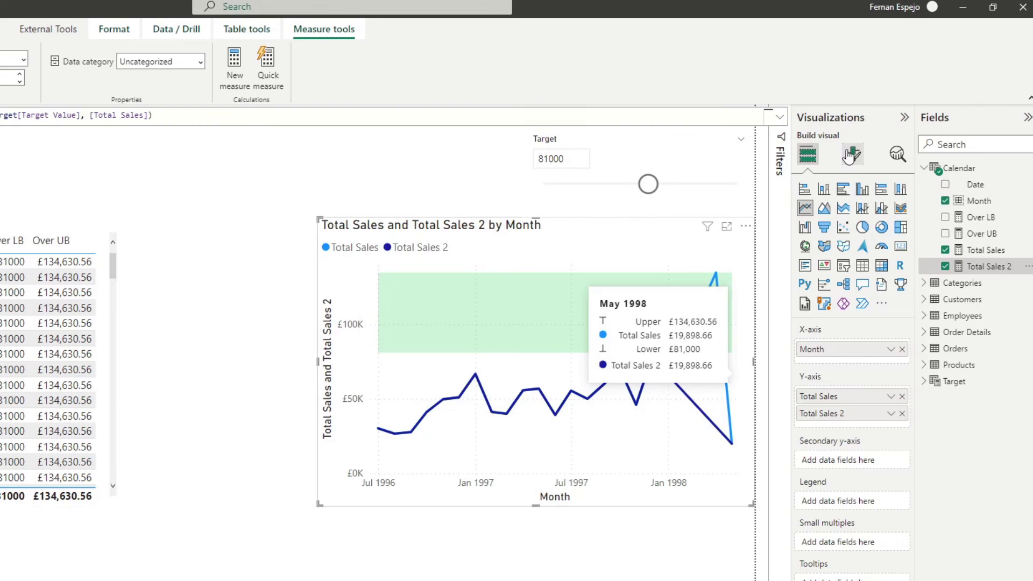
pyautogui.doubleClick(834, 398)
pyautogui.write('Over')
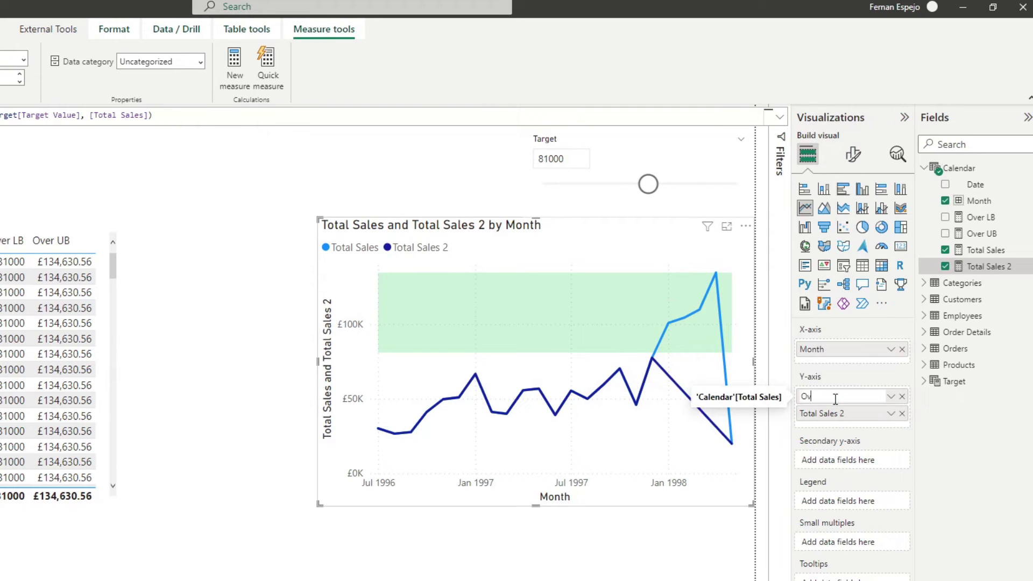
pyautogui.press('Return')
pyautogui.doubleClick(833, 413)
pyautogui.write('Under')
pyautogui.press('Return')
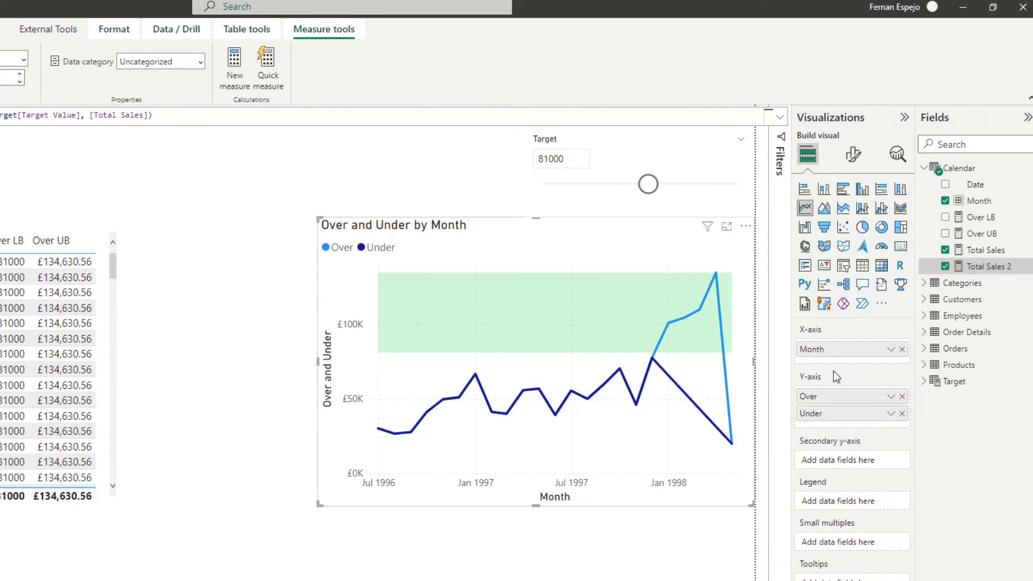
# Step: Create the Calendar table measure Under LB = MINX(ALLSELECTED('Calendar'[Month]), [Total Sales])
pyautogui.click(852, 154)
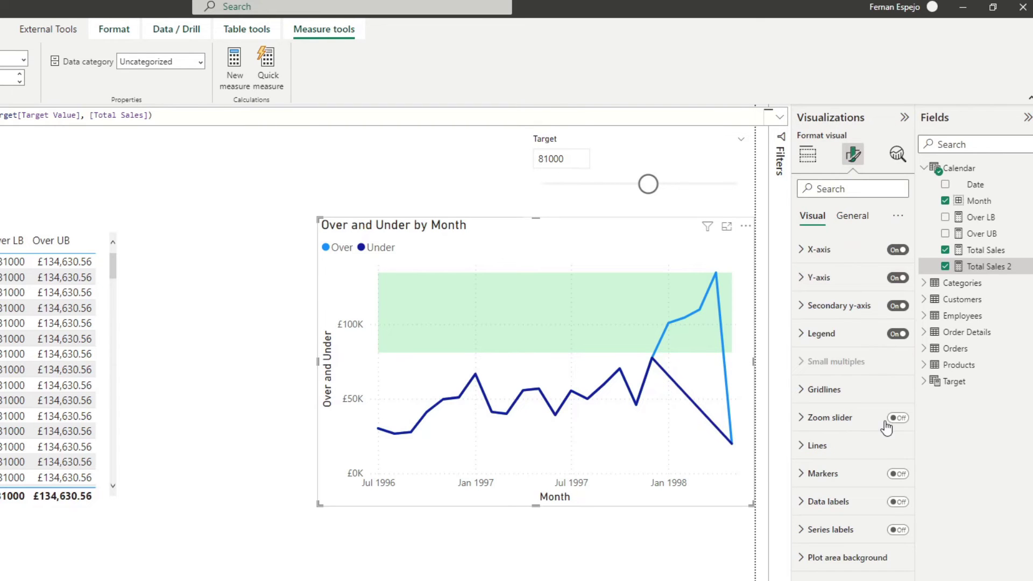
pyautogui.click(893, 155)
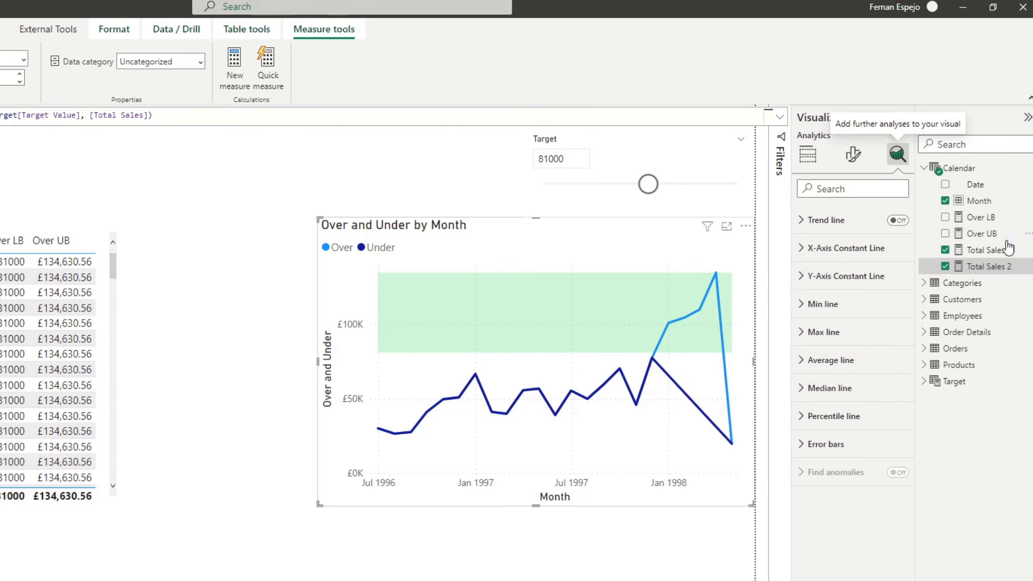
pyautogui.rightClick(967, 168)
pyautogui.click(943, 183)
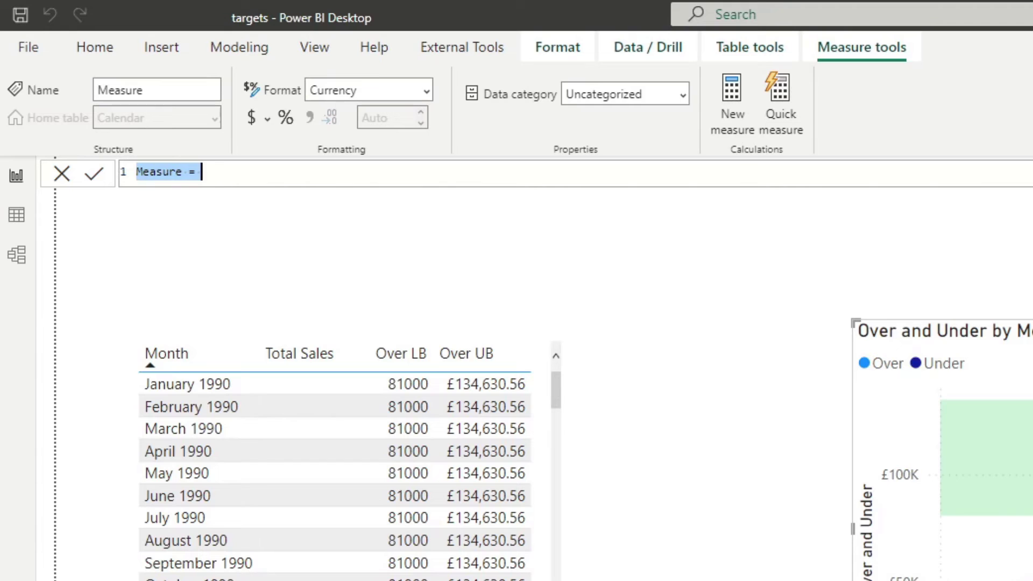
pyautogui.write('Under L')
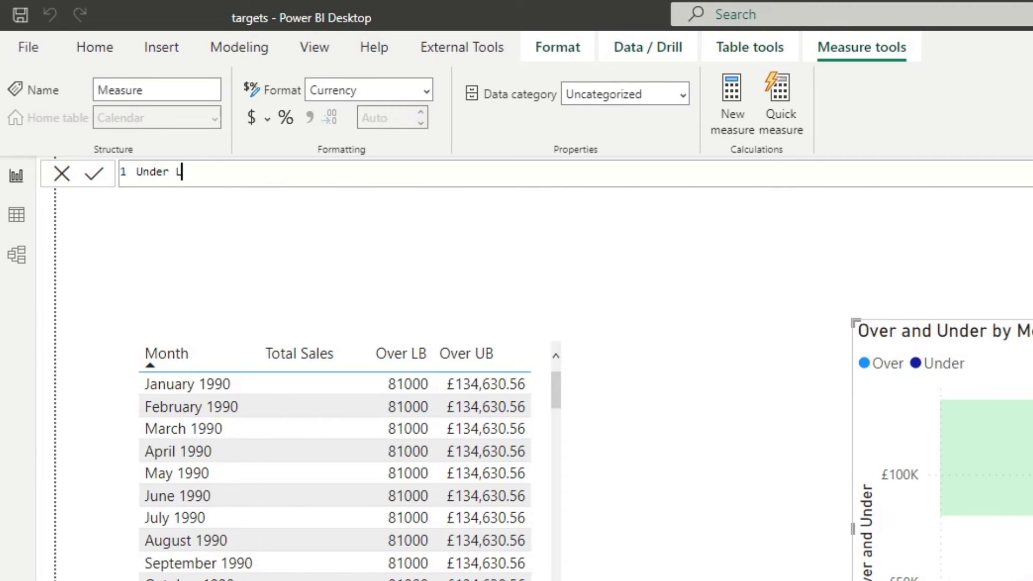
pyautogui.write('B = MINX(')
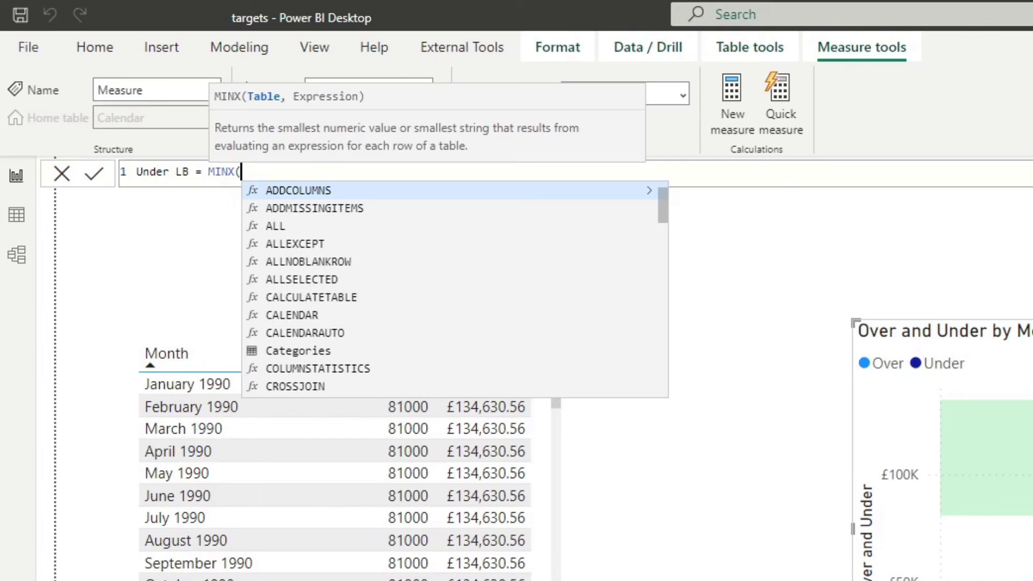
pyautogui.write(')')
pyautogui.hotkey('shift', 'Return')
pyautogui.write('ALLSE')
pyautogui.press('Tab')
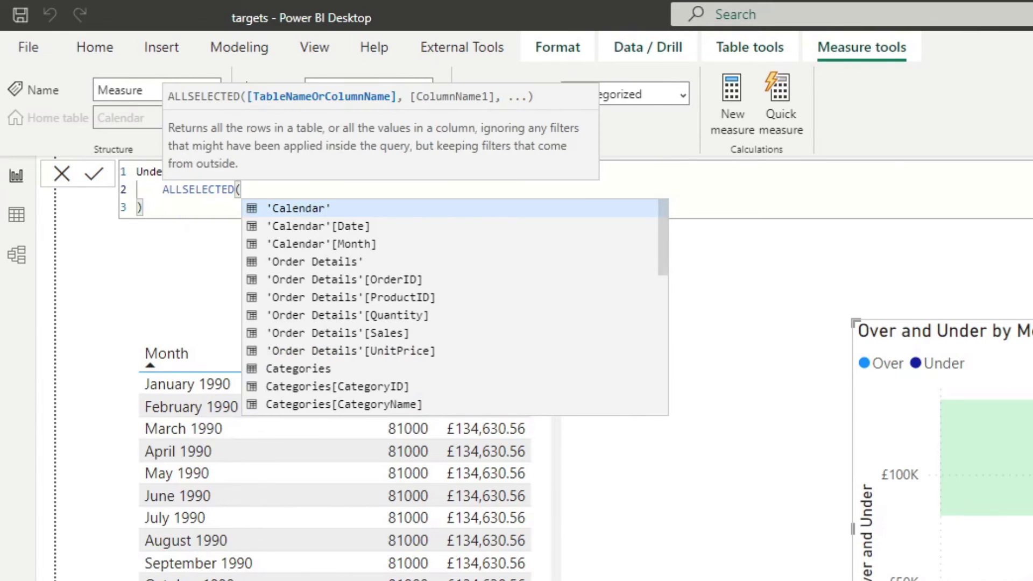
pyautogui.write('mon')
pyautogui.press('Tab')
pyautogui.write(')')
pyautogui.hotkey('shift', 'Return')
pyautogui.write(', ')
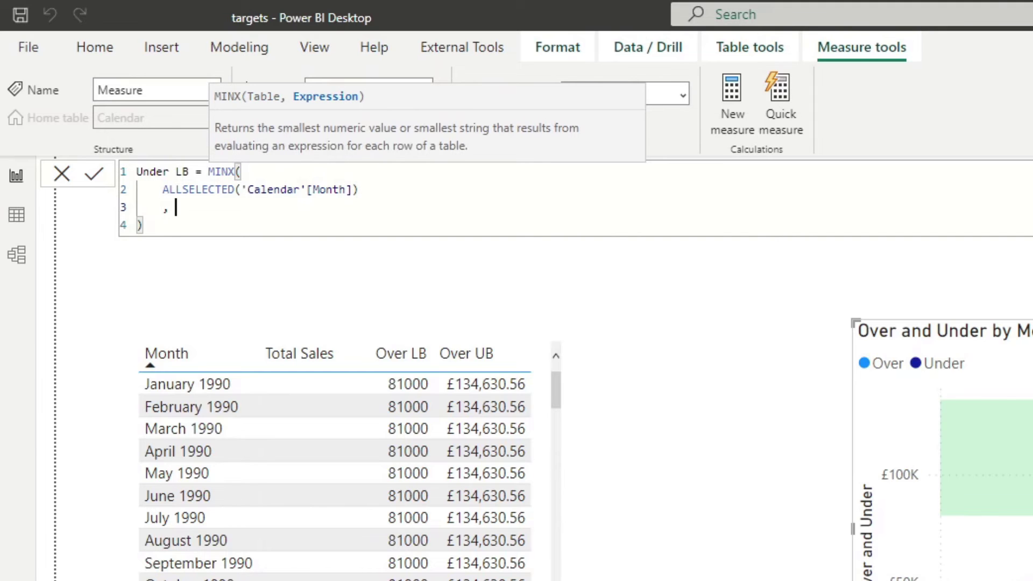
pyautogui.write('Total')
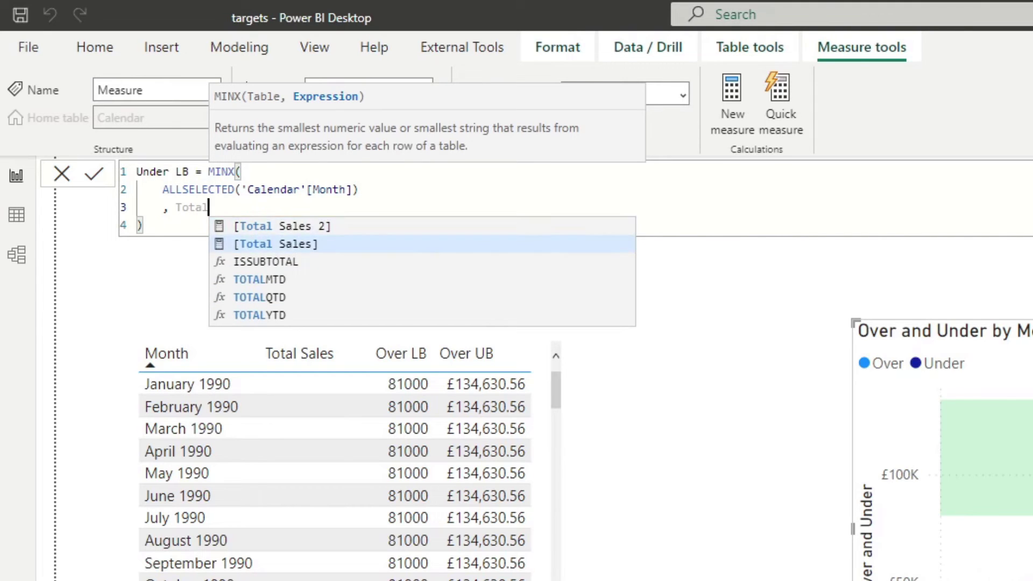
pyautogui.press('Tab')
pyautogui.click(260, 207)
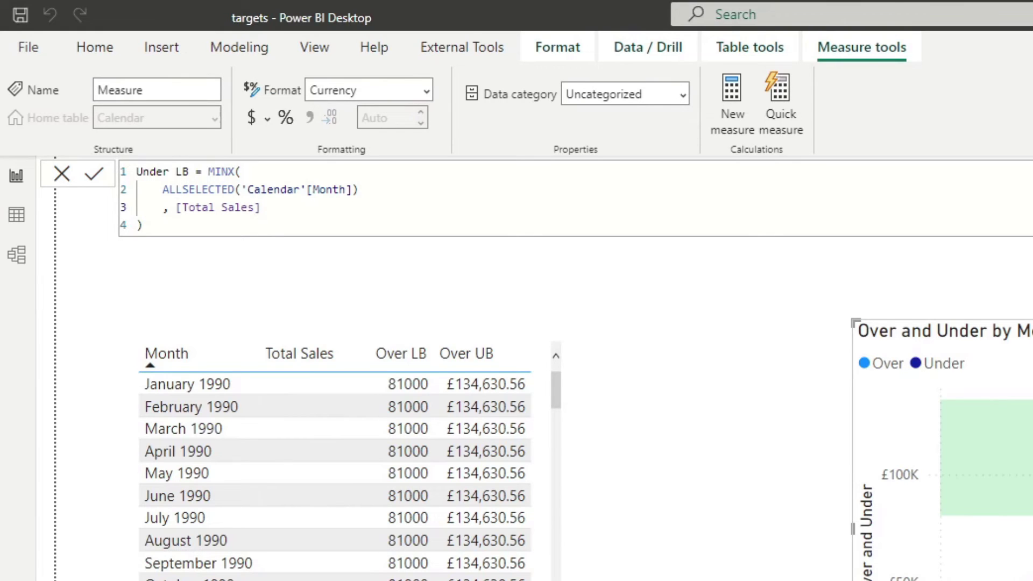
pyautogui.press('Return')
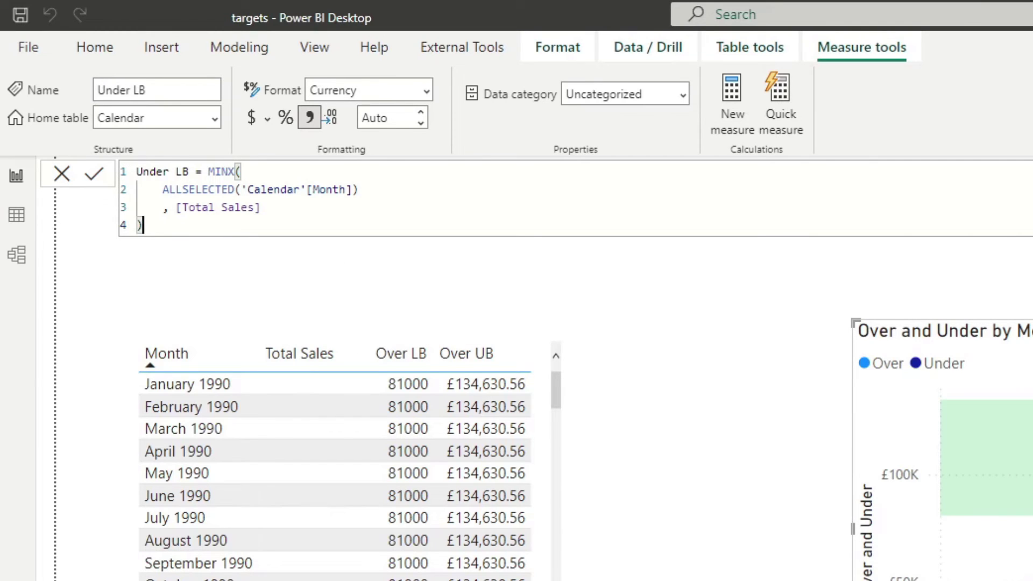
# Step: Create the Calendar table measure Under UB = Target[Target Value]
pyautogui.click(731, 102)
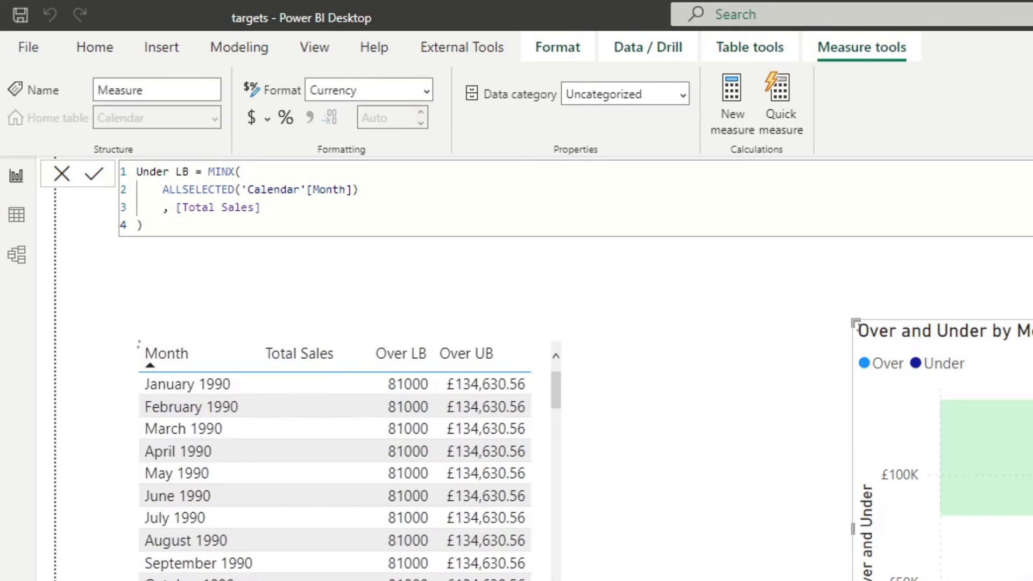
pyautogui.write('Under UP')
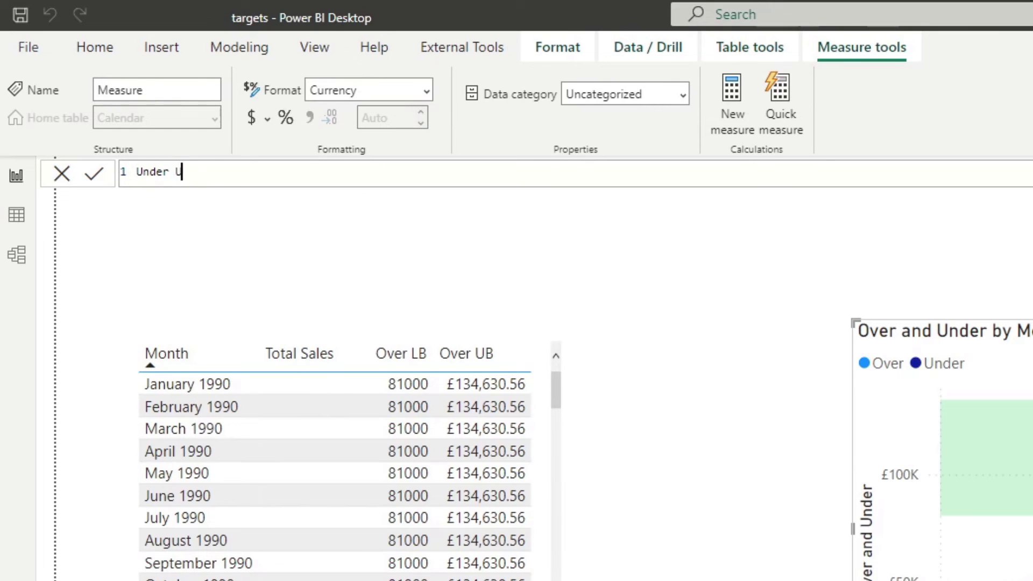
pyautogui.write(' = Target[Target Value]')
pyautogui.press('Return')
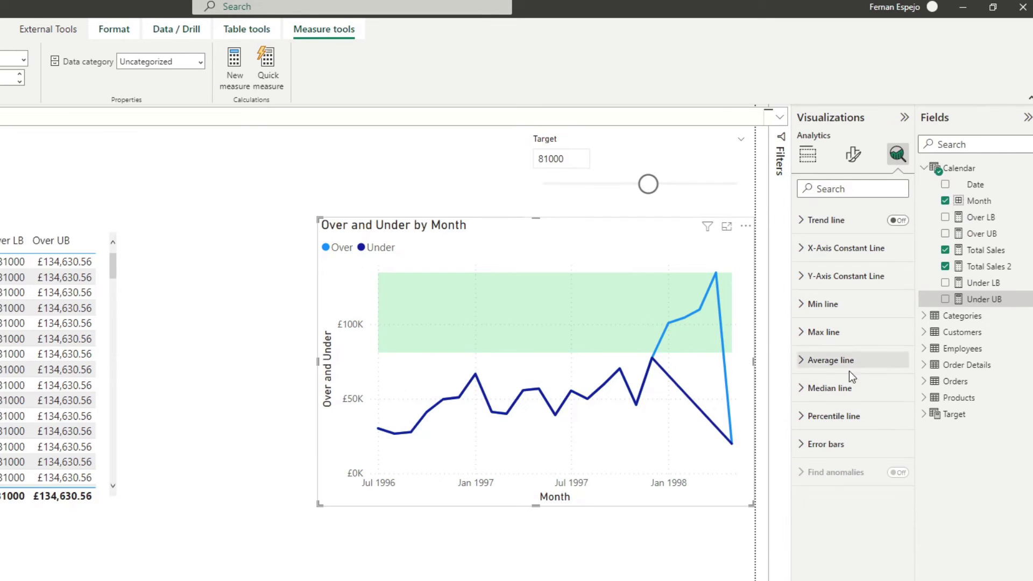
# Step: Enable error bars for the line chart's Under series, with Under UB as upper bound and Under LB as lower bound
pyautogui.click(837, 442)
pyautogui.scroll(-4, 842, 409)
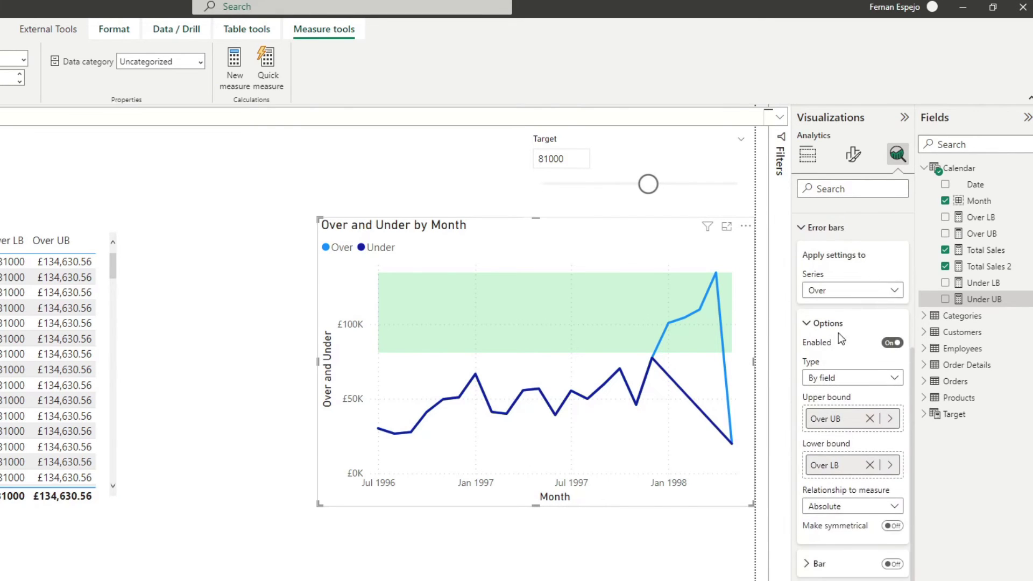
pyautogui.click(844, 293)
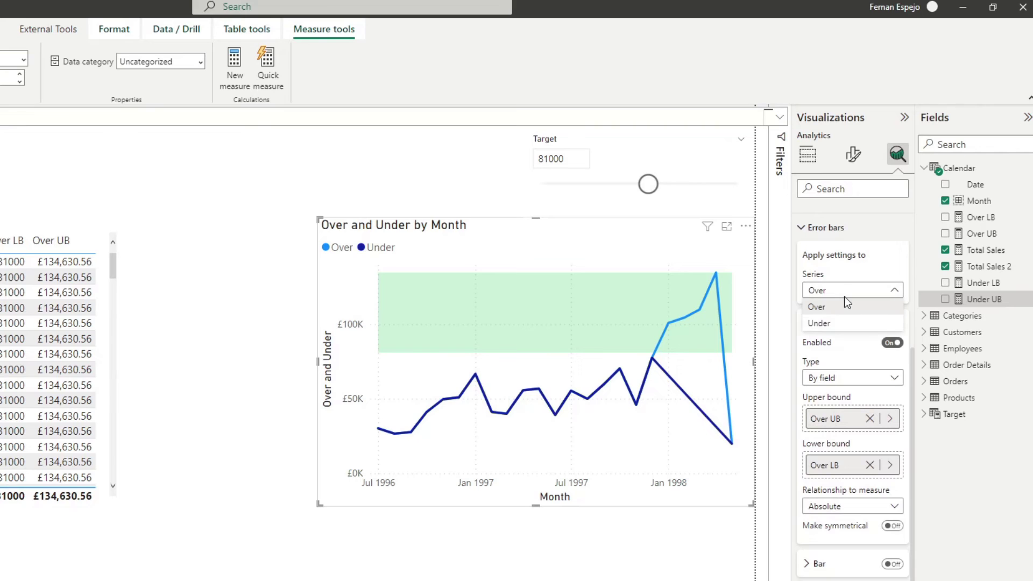
pyautogui.click(837, 324)
pyautogui.click(892, 343)
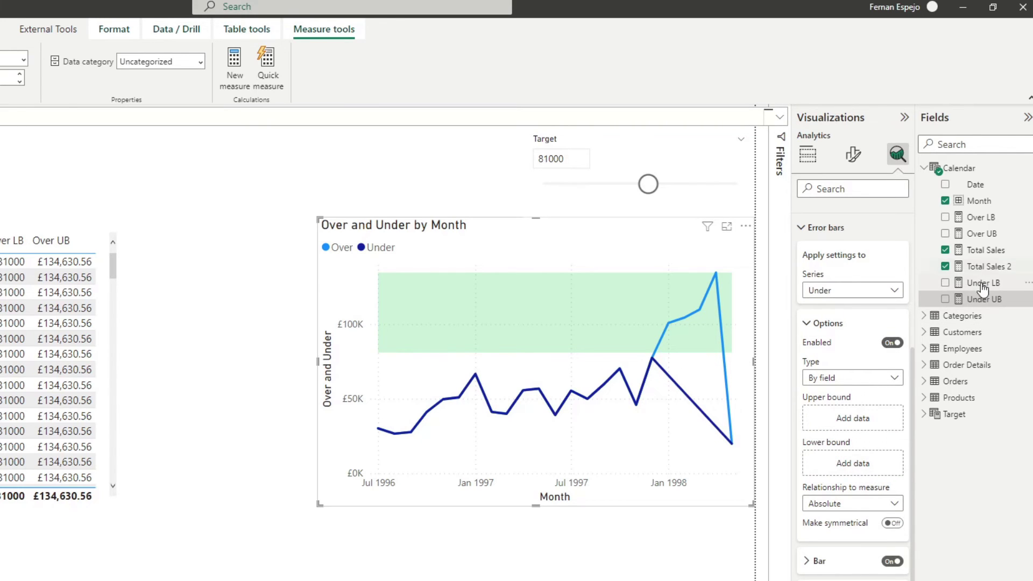
pyautogui.moveTo(974, 298)
pyautogui.mouseDown()
pyautogui.moveTo(882, 371)
pyautogui.moveTo(864, 422)
pyautogui.mouseUp()
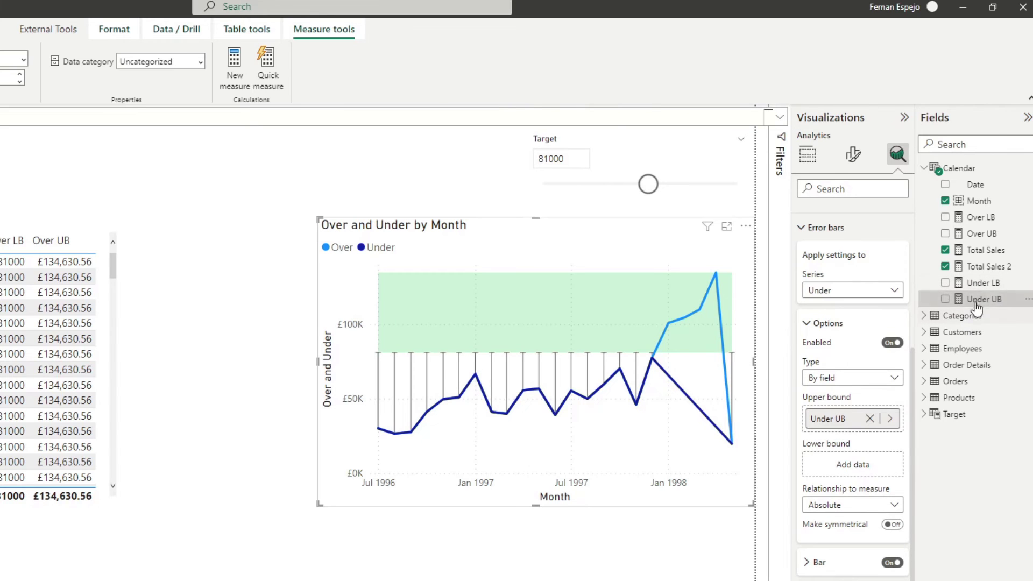
pyautogui.moveTo(975, 283); pyautogui.dragTo(859, 472)
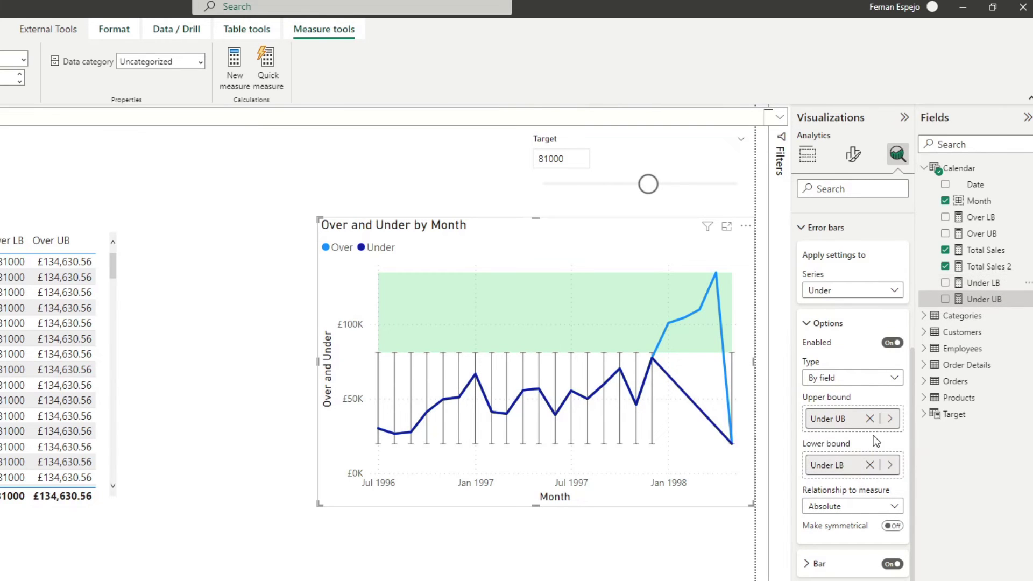
# Step: Replace the Under series' error bars with a filled error band in red rather than the series color
pyautogui.scroll(-1, 866, 457)
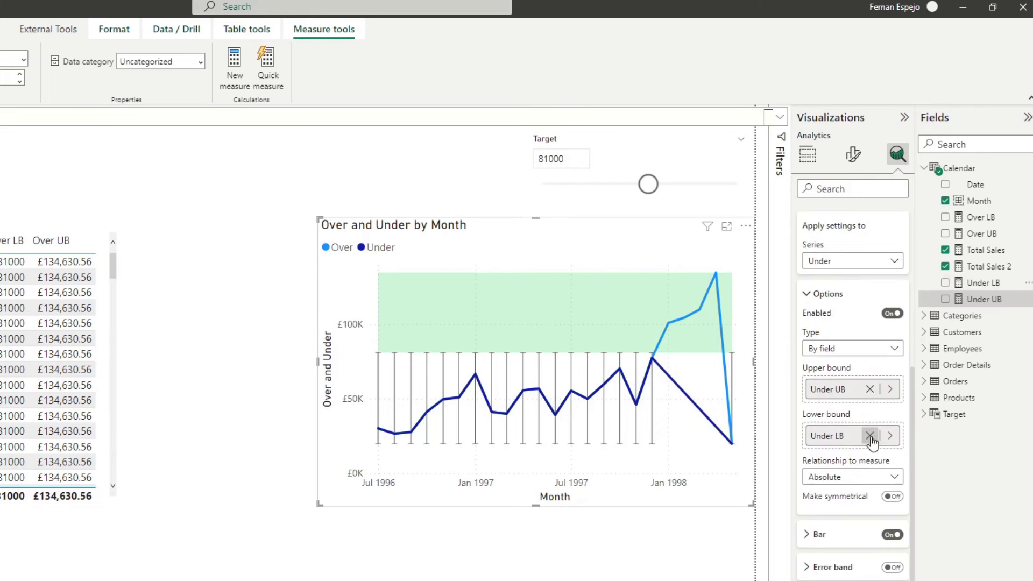
pyautogui.click(891, 521)
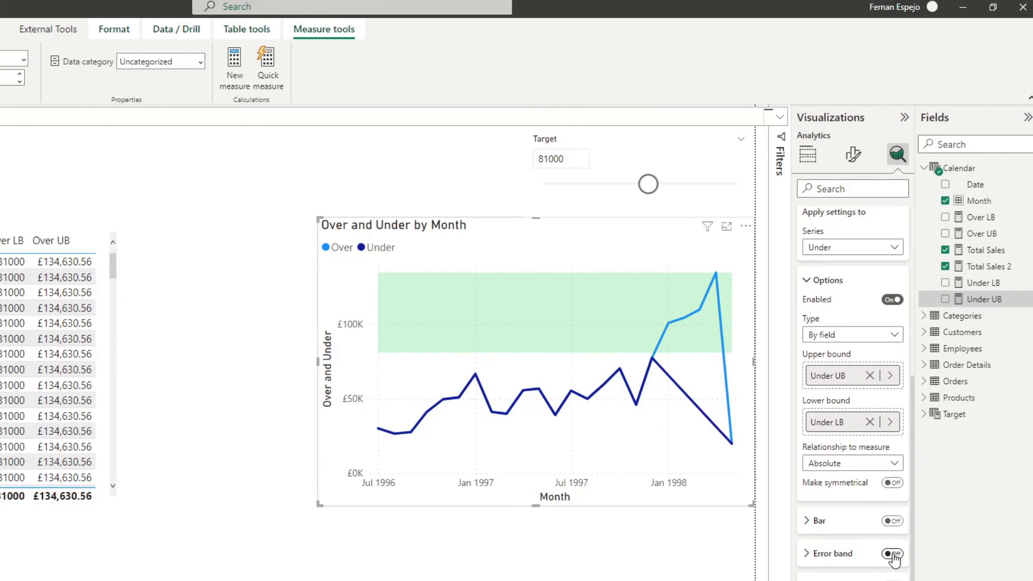
pyautogui.click(892, 554)
pyautogui.click(831, 553)
pyautogui.scroll(-4, 817, 431)
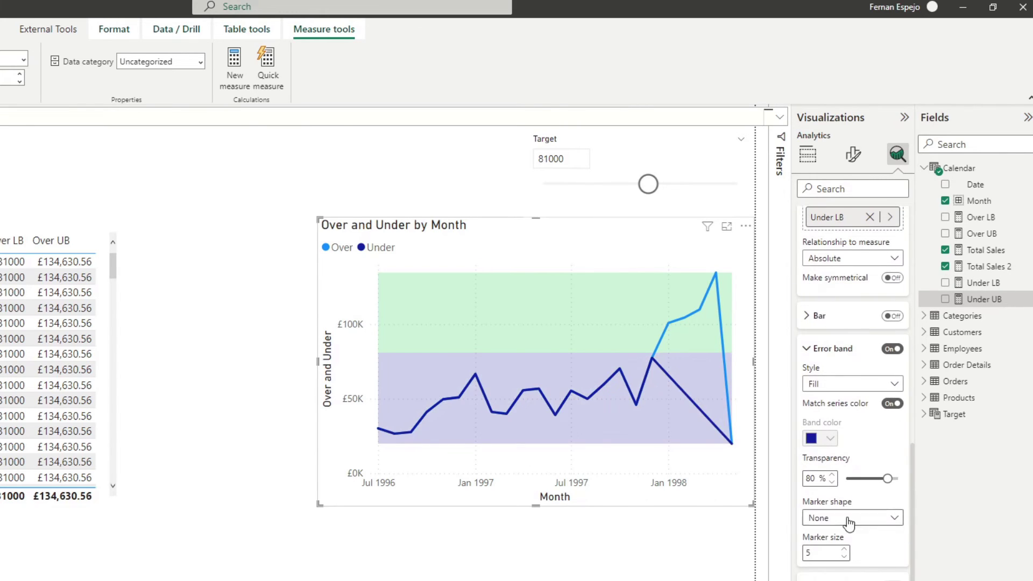
pyautogui.click(892, 404)
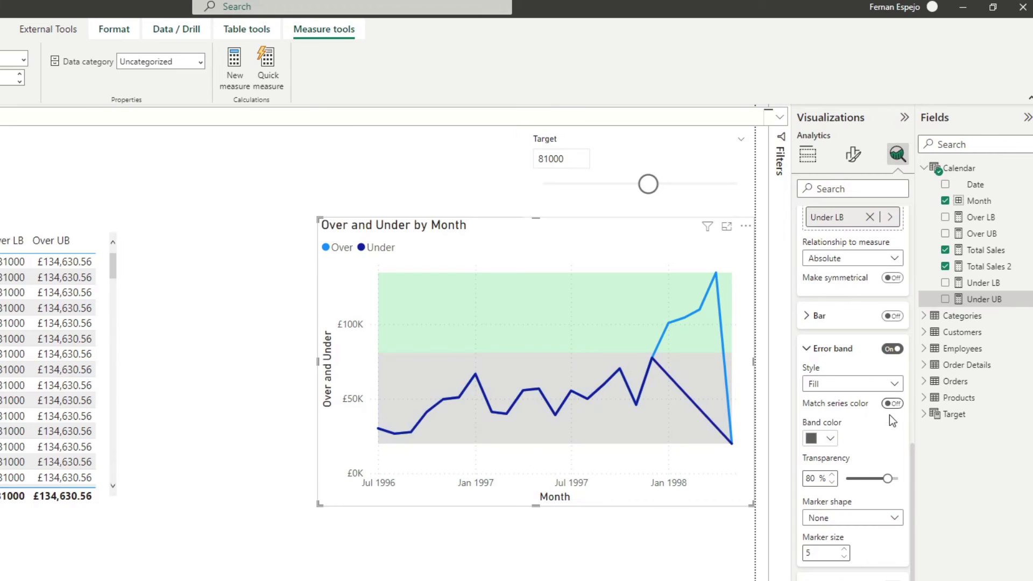
pyautogui.click(829, 438)
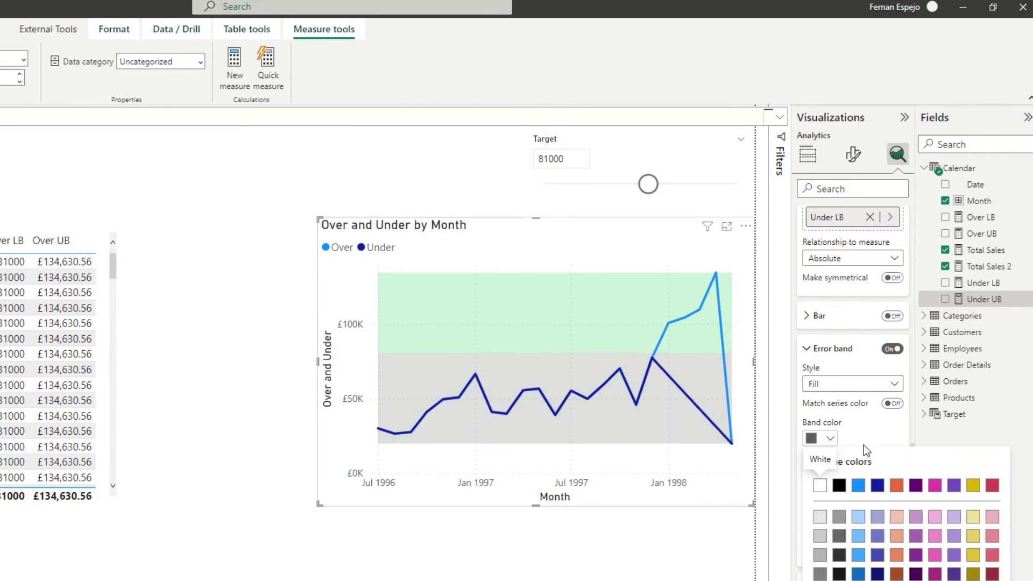
pyautogui.click(991, 486)
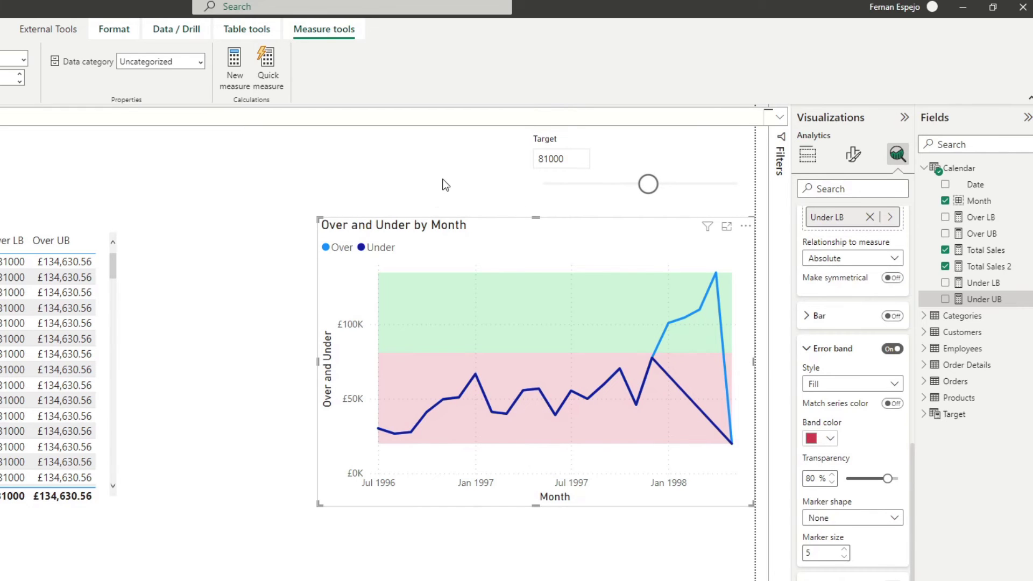
# Step: Set the Target slicer to 48000 and bring up the line chart's field assignments
pyautogui.moveTo(648, 184); pyautogui.dragTo(605, 189)
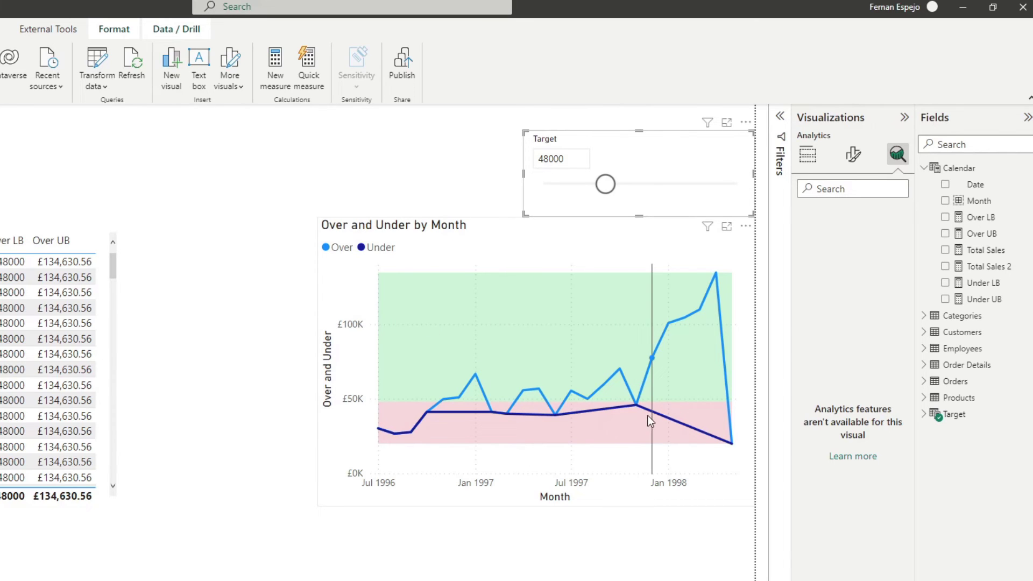
pyautogui.click(469, 222)
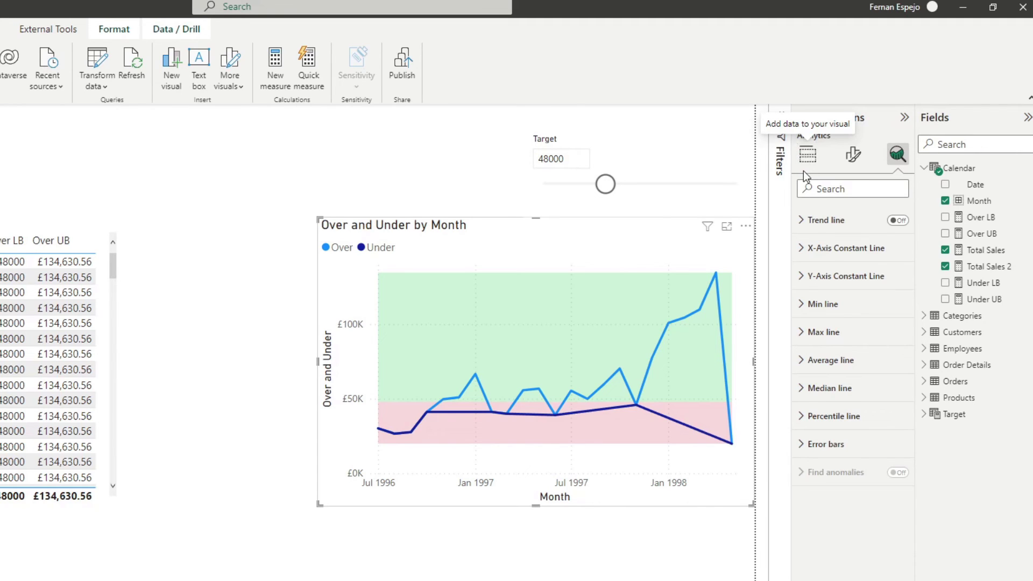
pyautogui.click(808, 155)
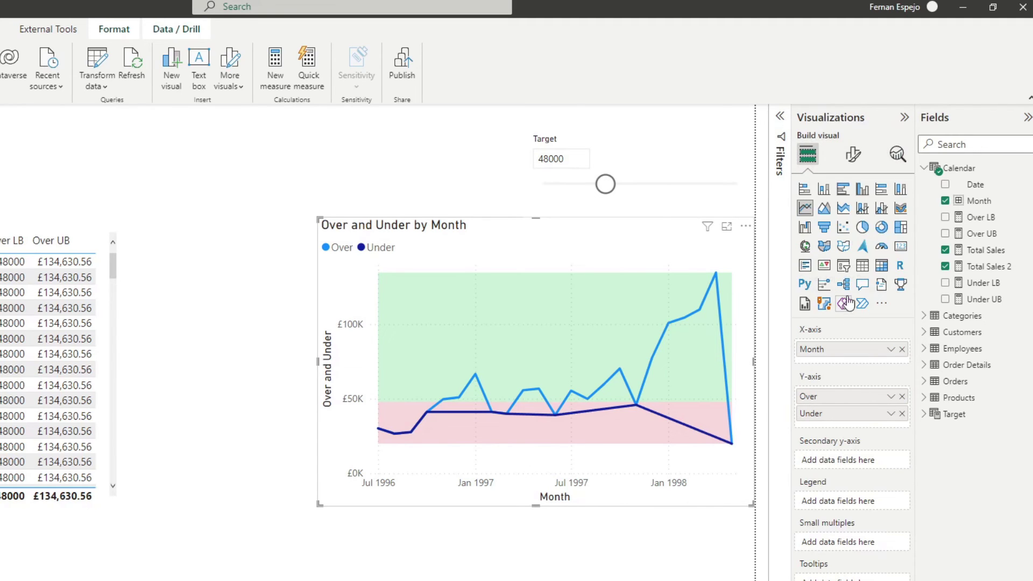
# Step: Turn on markers for the line chart and color the Over series' markers green
pyautogui.click(849, 164)
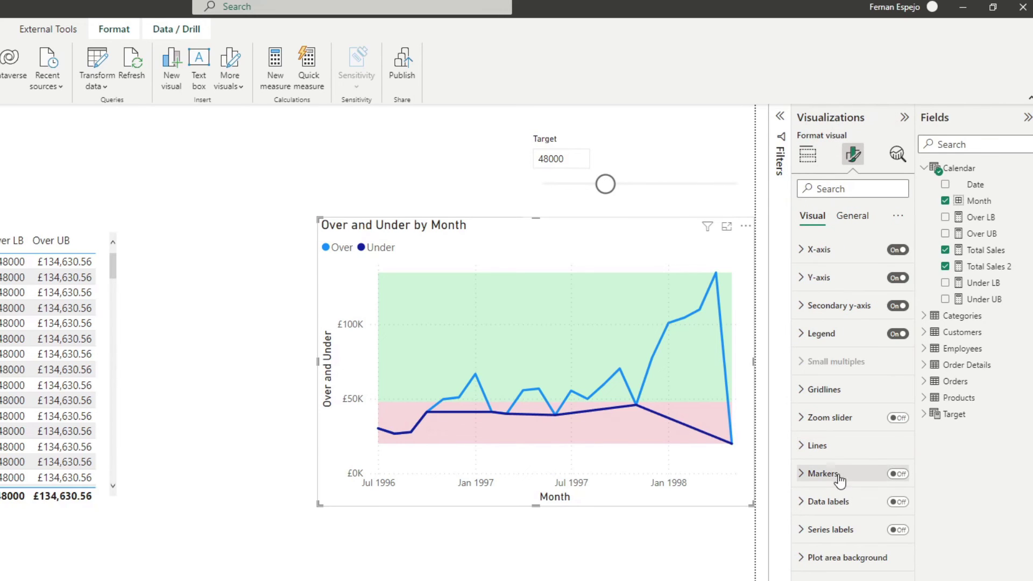
pyautogui.click(897, 475)
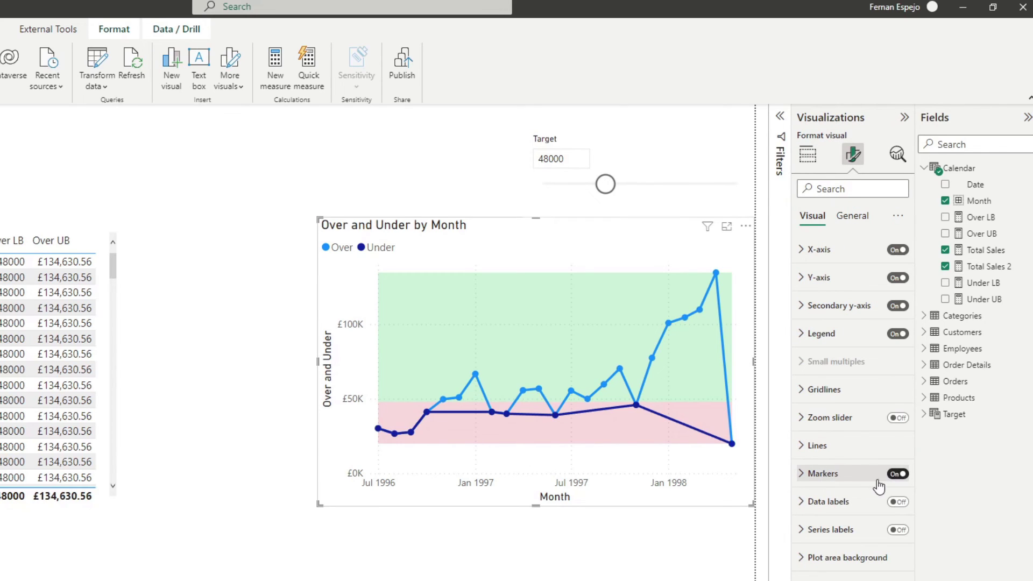
pyautogui.click(856, 482)
pyautogui.scroll(-2, 875, 519)
pyautogui.click(848, 407)
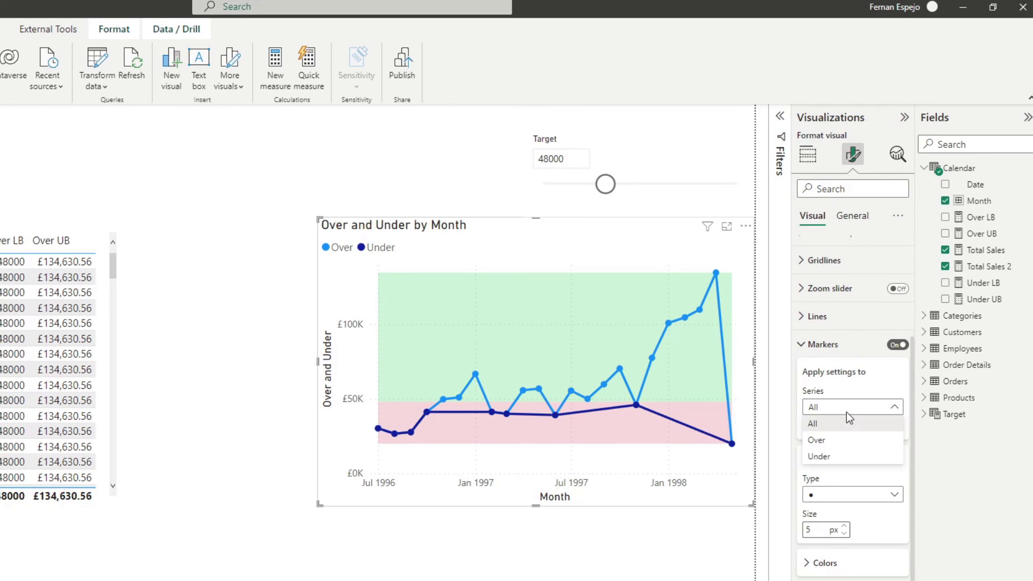
pyautogui.click(838, 441)
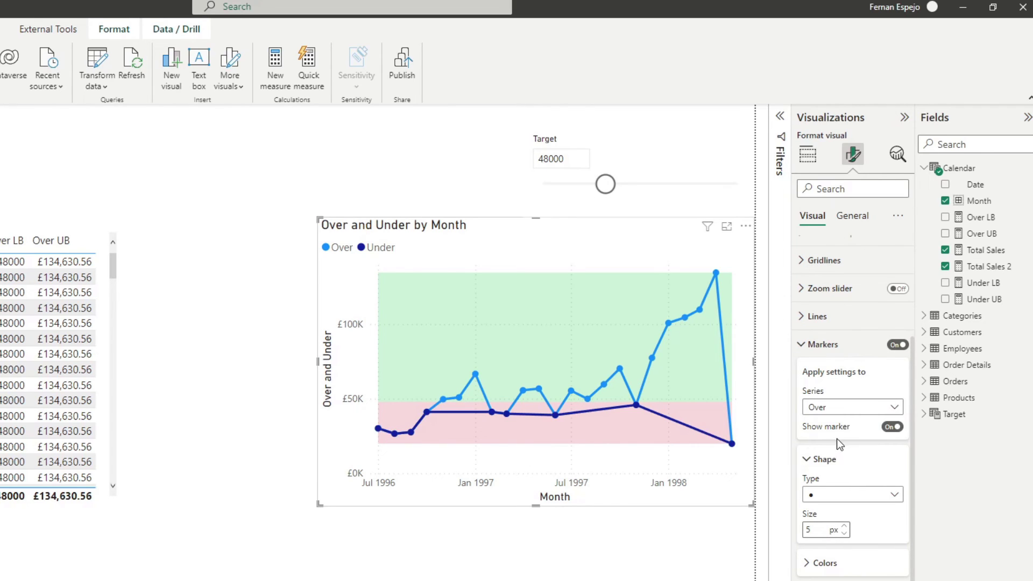
pyautogui.click(826, 562)
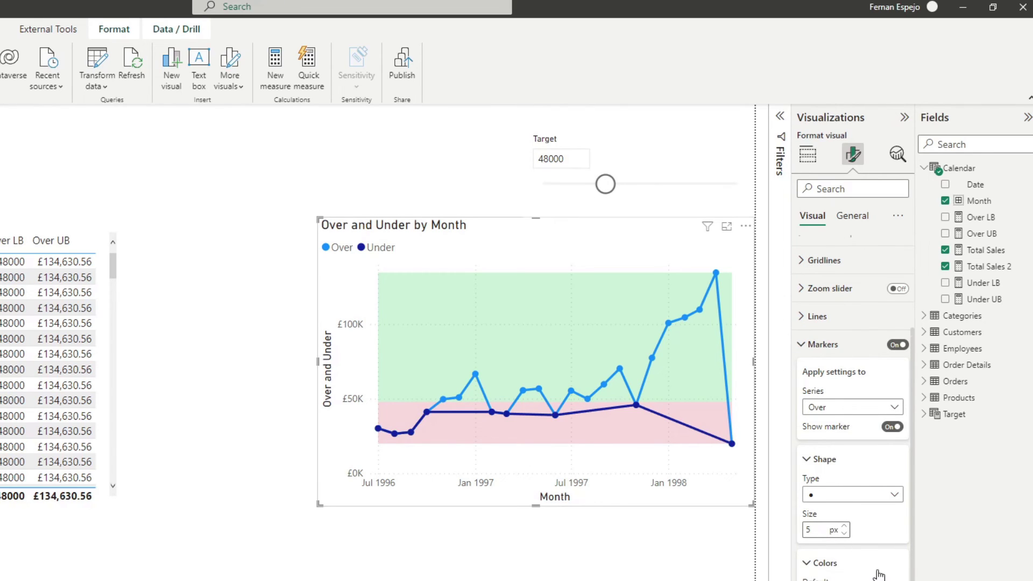
pyautogui.scroll(-1, 872, 568)
pyautogui.click(831, 543)
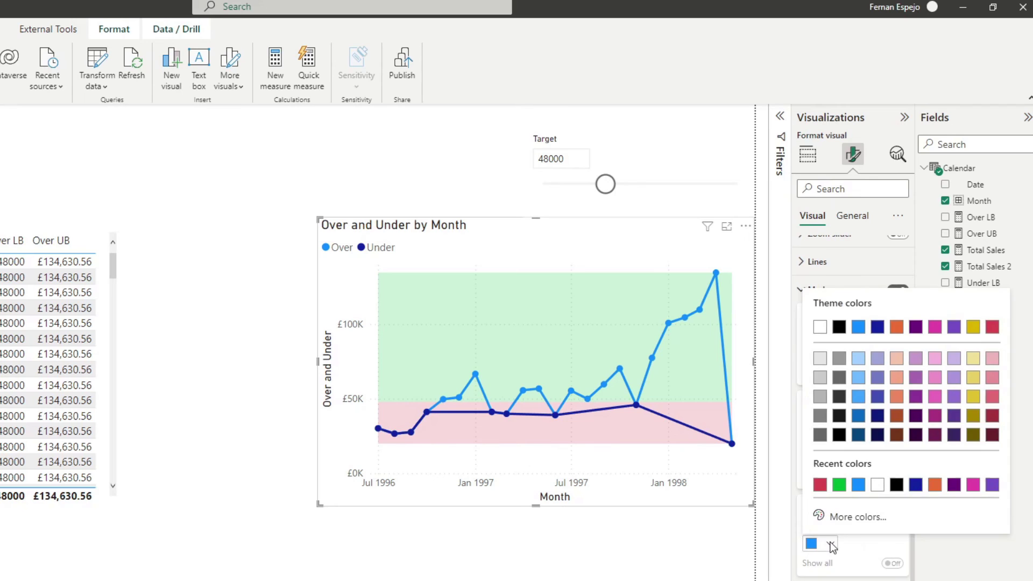
pyautogui.click(838, 485)
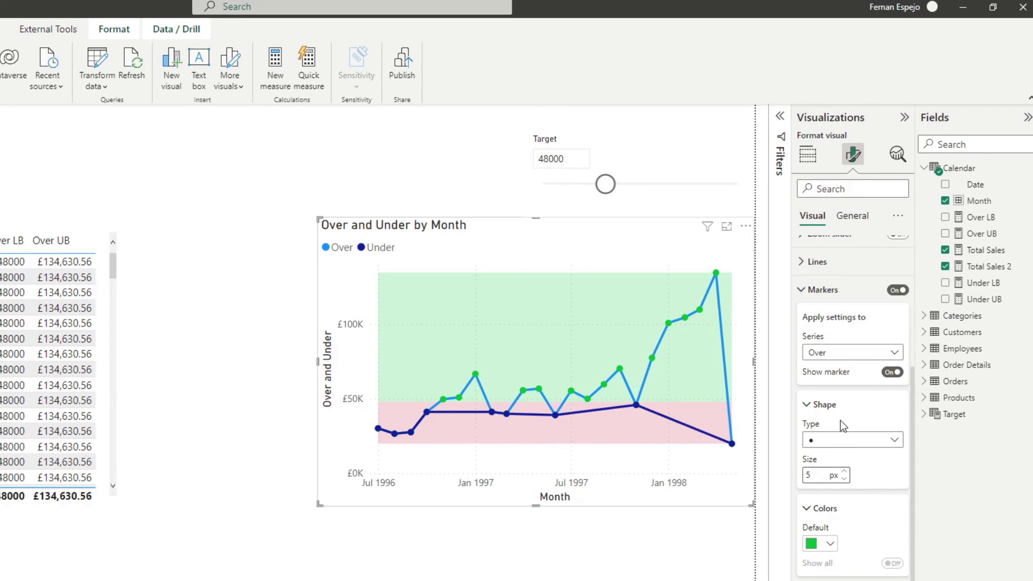
# Step: Color the Under series' markers red
pyautogui.click(855, 353)
pyautogui.click(819, 404)
pyautogui.click(828, 544)
pyautogui.click(838, 484)
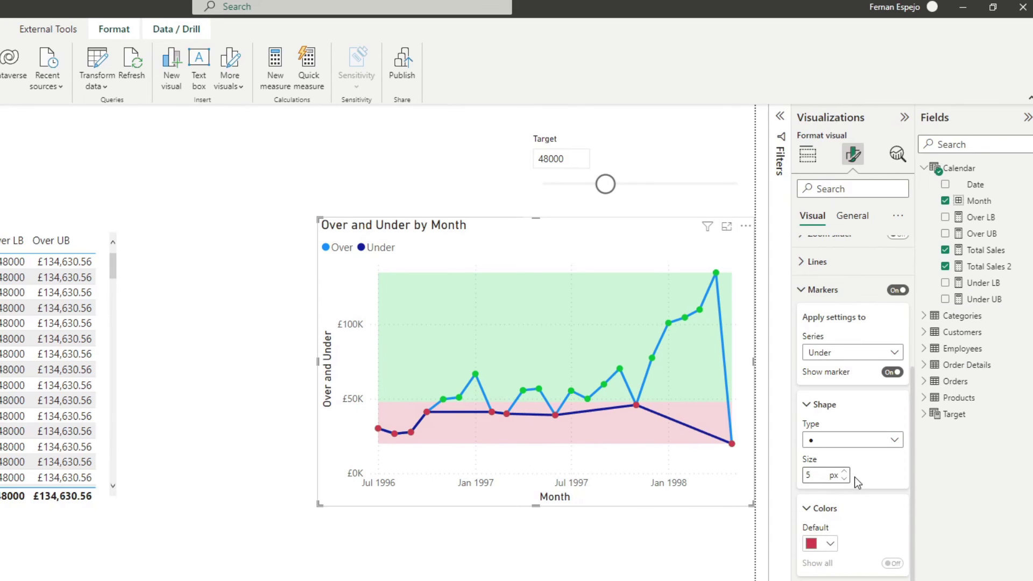
# Step: Set the line stroke width of the Under series to 0 px
pyautogui.scroll(3, 855, 473)
pyautogui.click(823, 425)
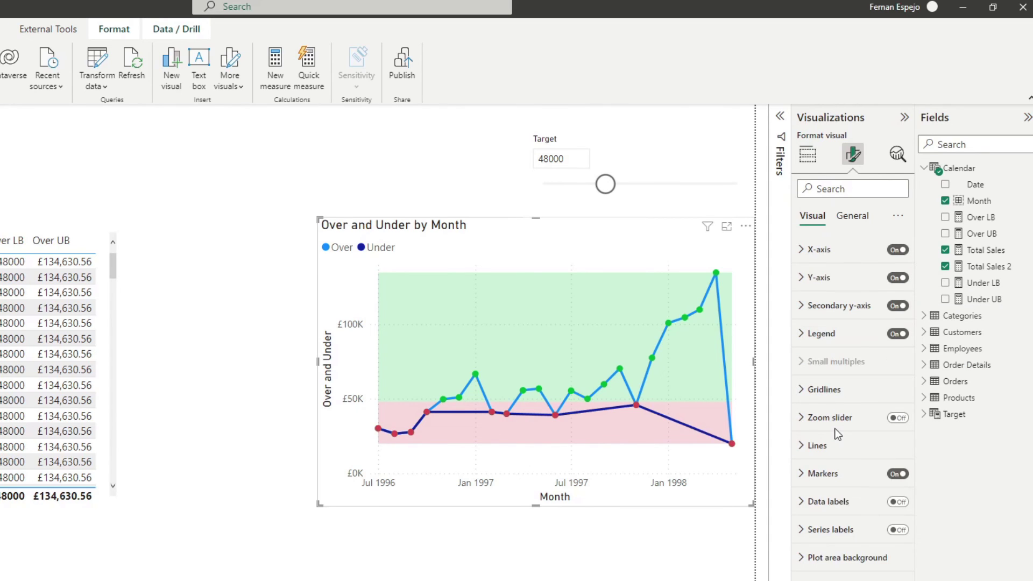
pyautogui.click(833, 446)
pyautogui.scroll(-3, 835, 454)
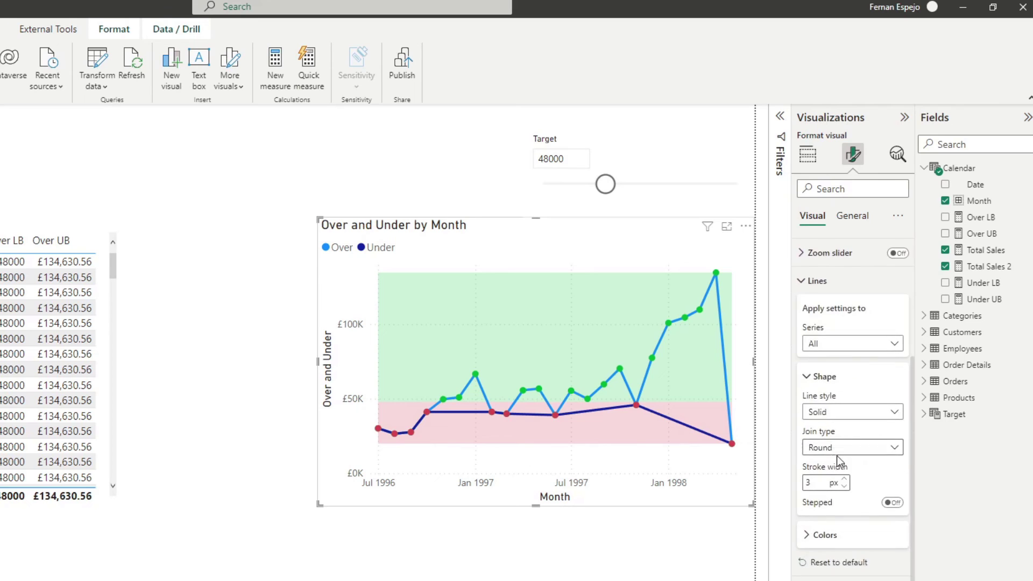
pyautogui.scroll(3, 838, 457)
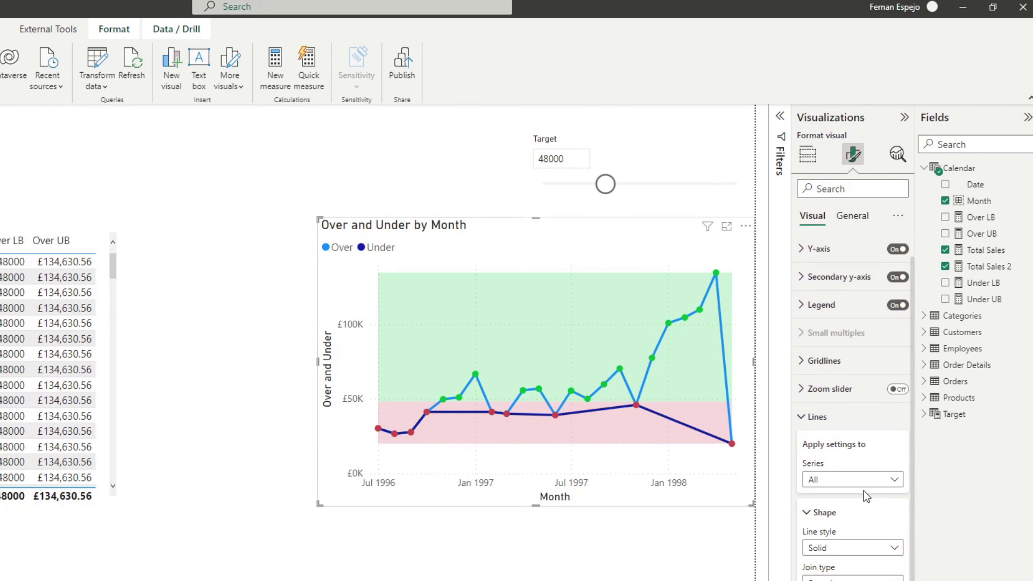
pyautogui.click(845, 480)
pyautogui.click(889, 459)
pyautogui.click(860, 489)
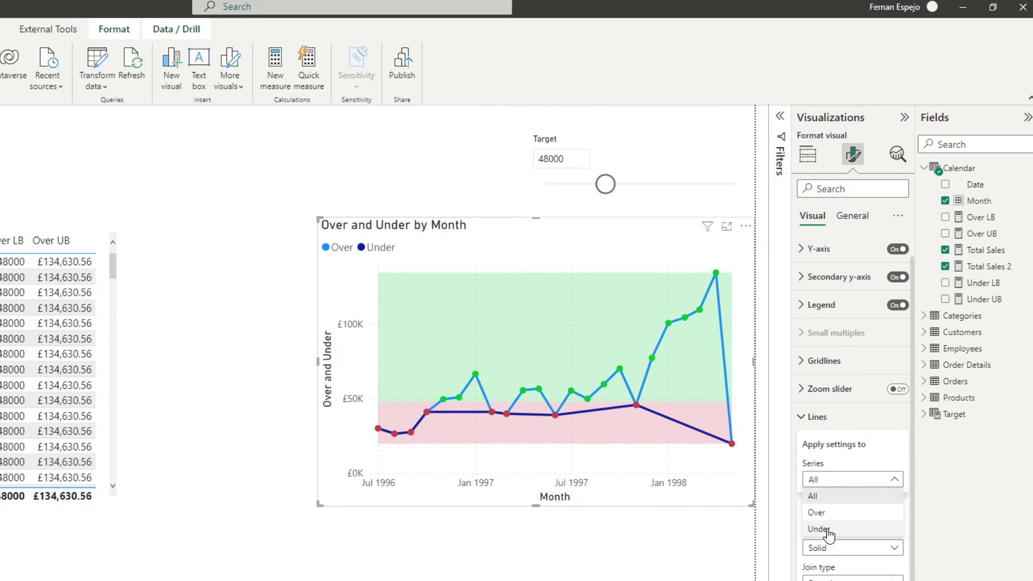
pyautogui.click(829, 530)
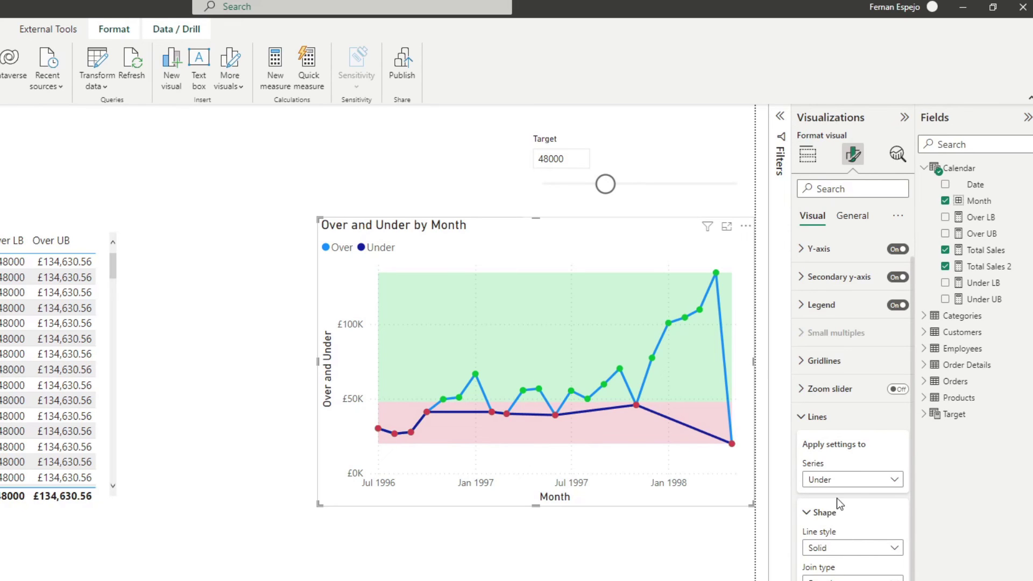
pyautogui.scroll(-1, 850, 538)
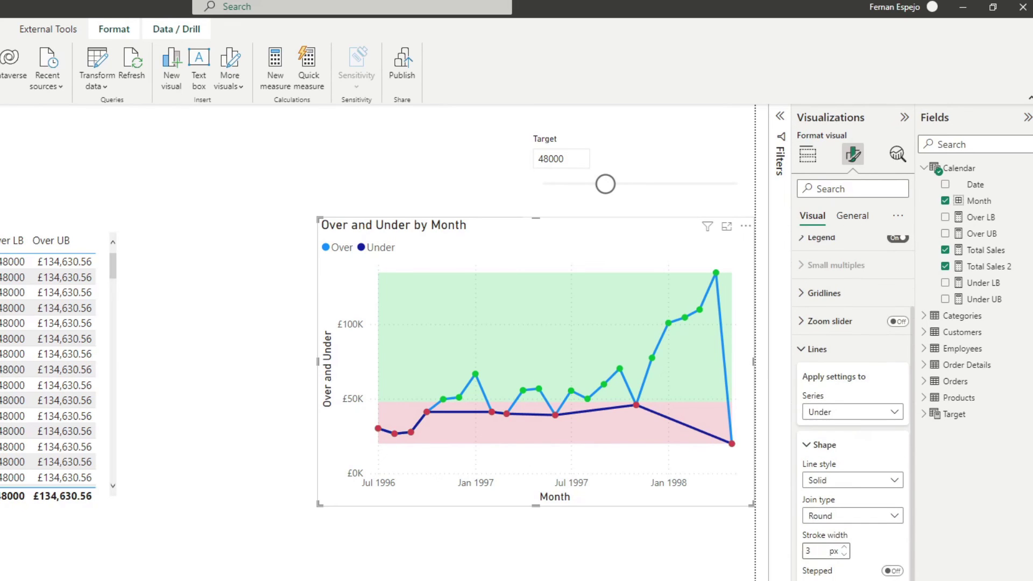
pyautogui.click(845, 556)
pyautogui.click(846, 555)
pyautogui.click(845, 556)
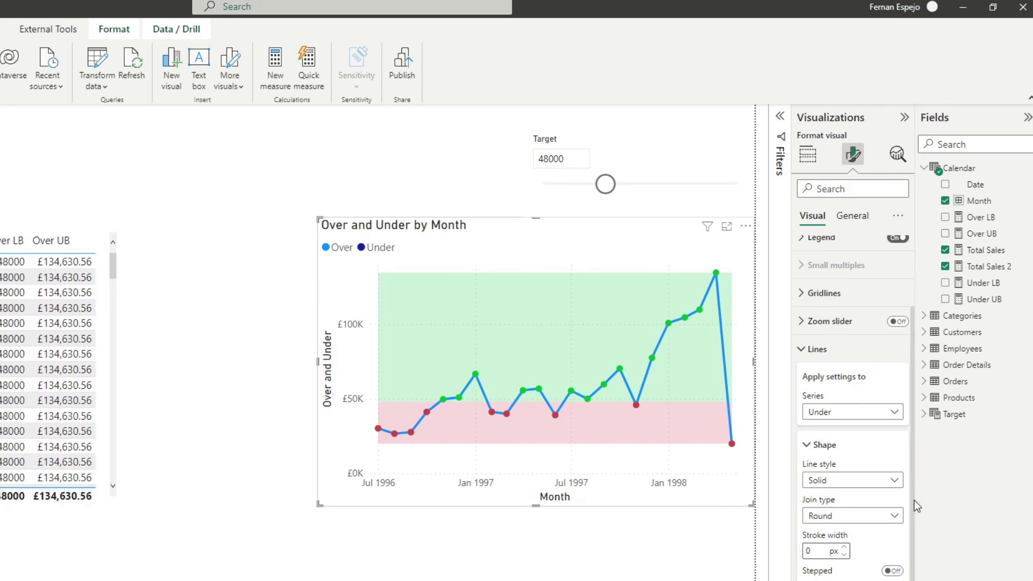
# Step: Color the Over series' line black
pyautogui.click(855, 412)
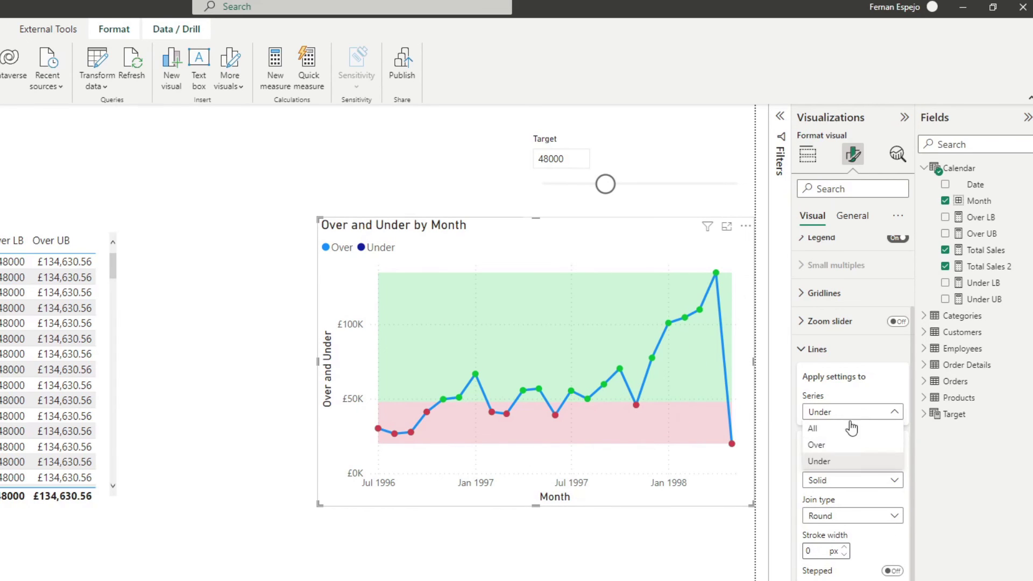
pyautogui.click(840, 446)
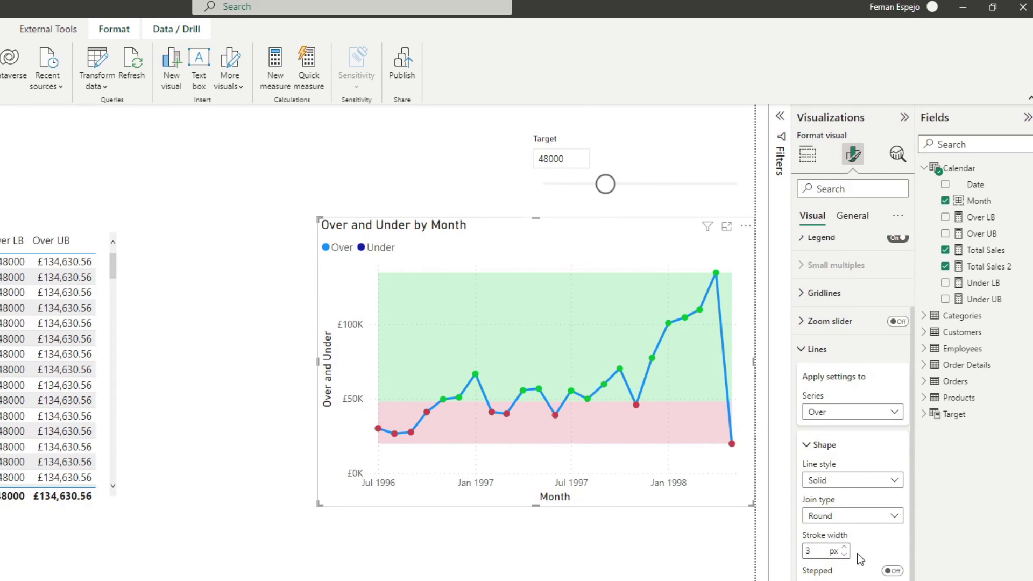
pyautogui.scroll(-3, 853, 430)
pyautogui.click(826, 539)
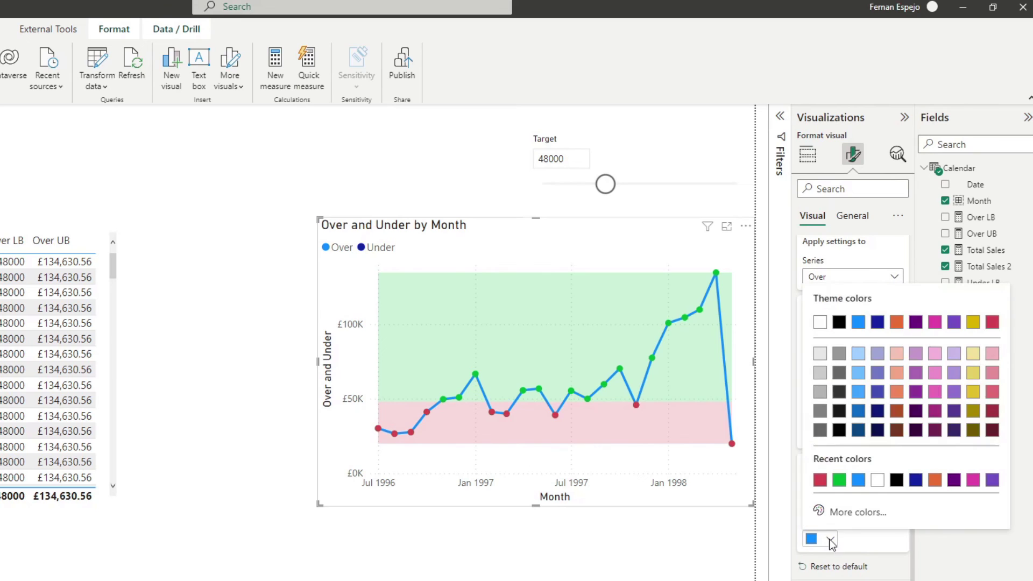
pyautogui.click(838, 322)
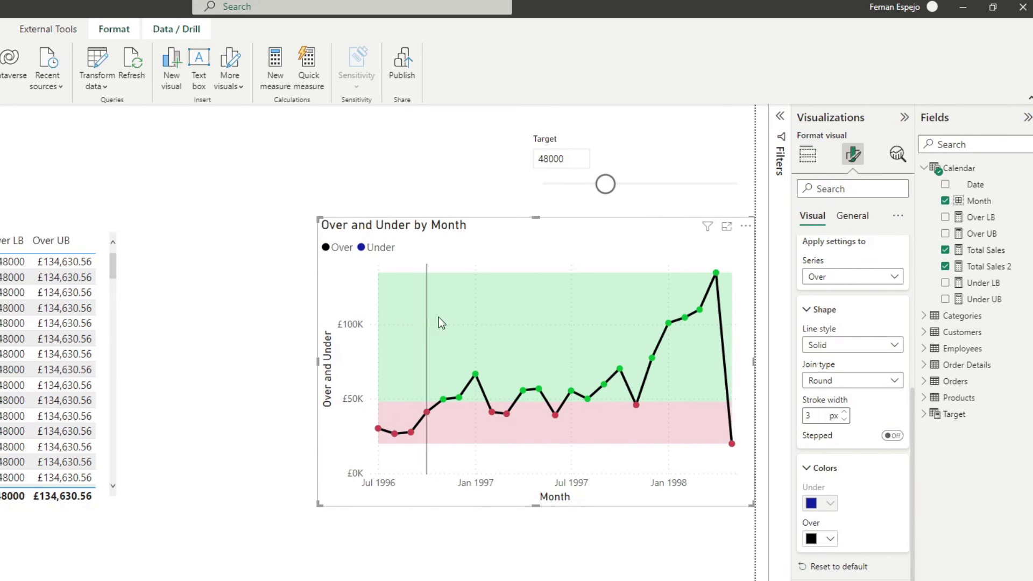
# Step: Shift the line chart slightly to the left on the report page and turn off its legend
pyautogui.moveTo(466, 227); pyautogui.dragTo(436, 223)
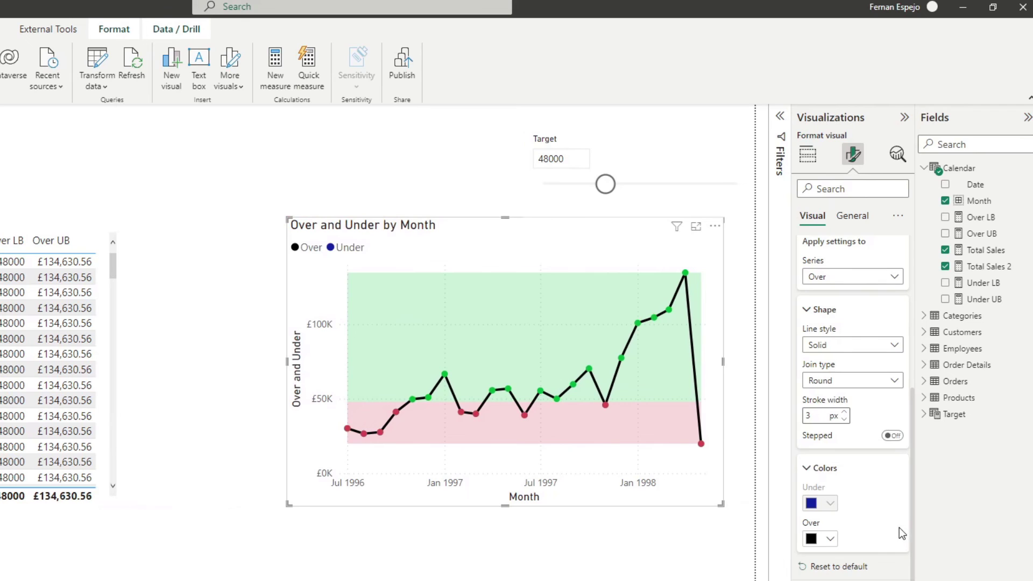
pyautogui.scroll(-1, 895, 530)
pyautogui.scroll(5, 892, 531)
pyautogui.click(897, 334)
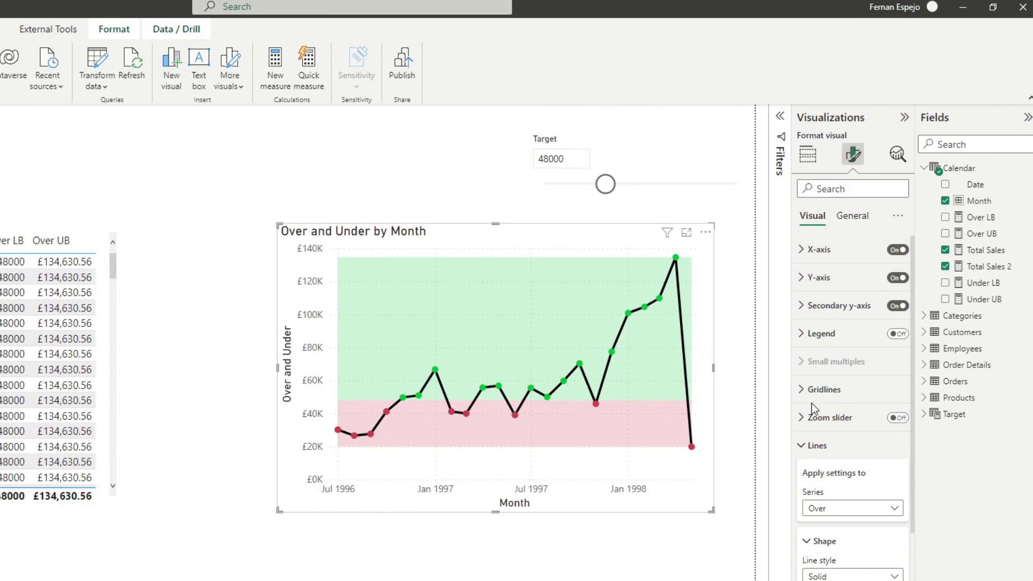
# Step: Review the error bar bounds and options for the Under and Over series
pyautogui.scroll(-4, 828, 470)
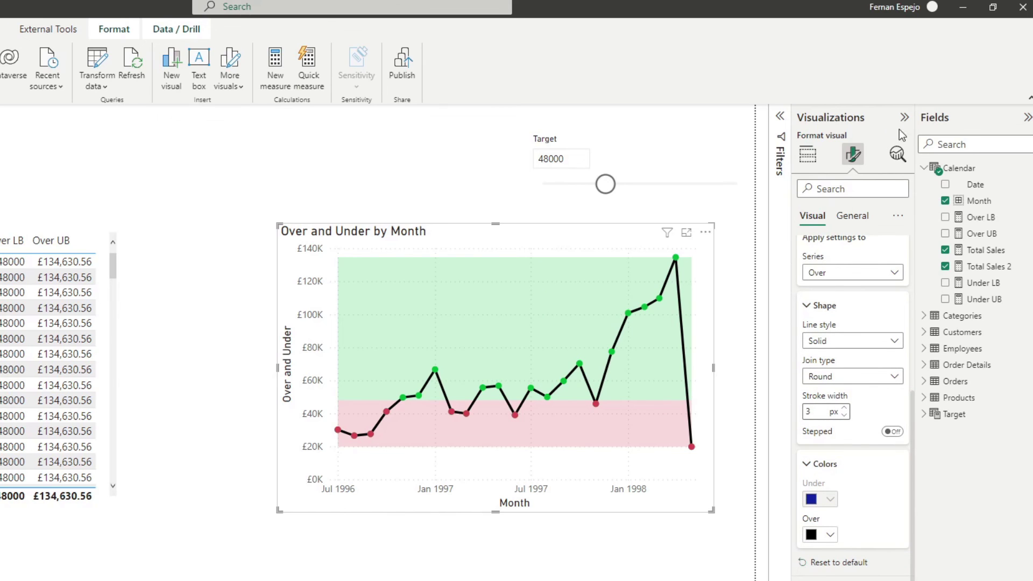
pyautogui.click(897, 154)
pyautogui.click(842, 446)
pyautogui.scroll(-3, 841, 448)
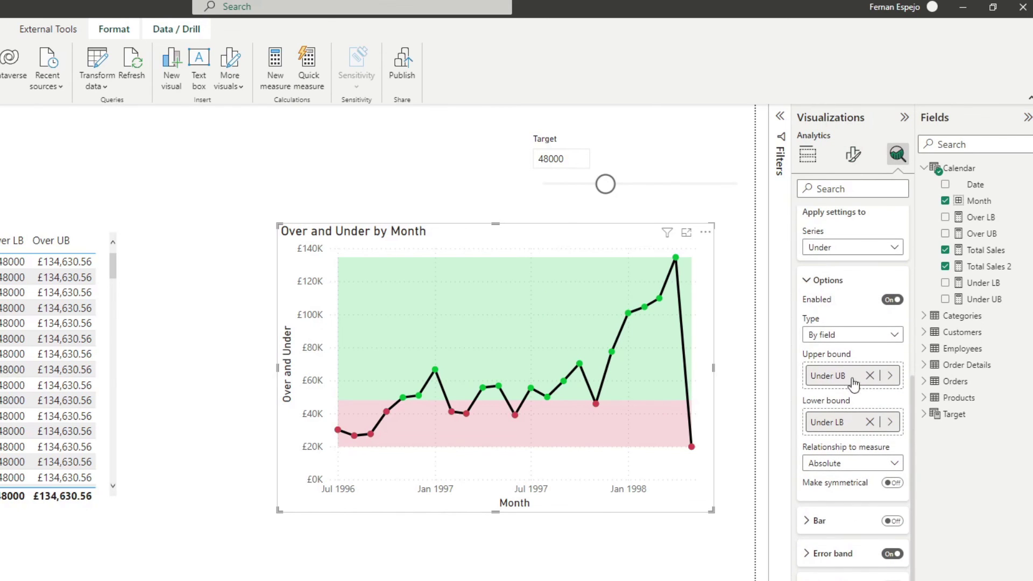
pyautogui.click(844, 249)
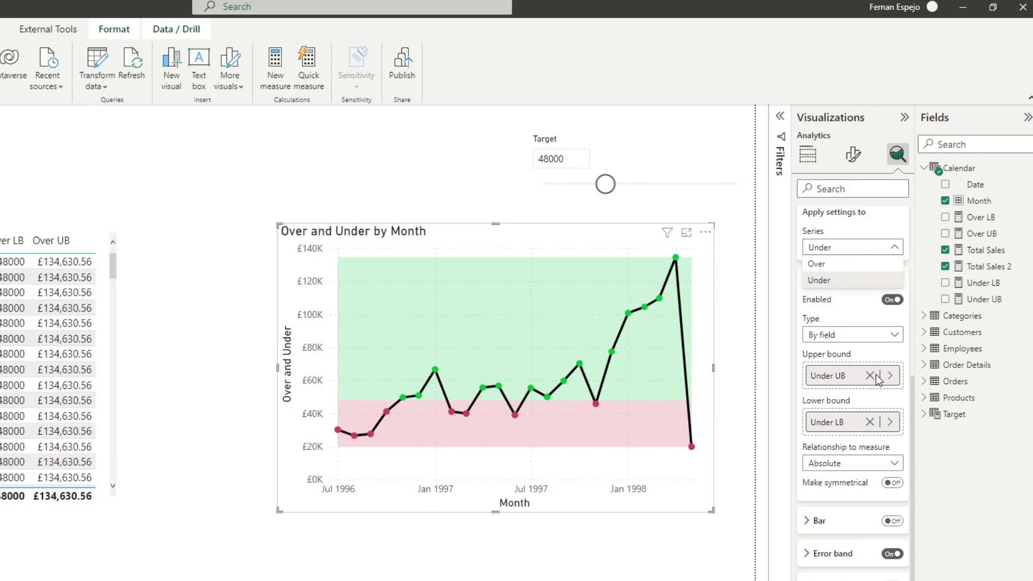
pyautogui.press('Escape')
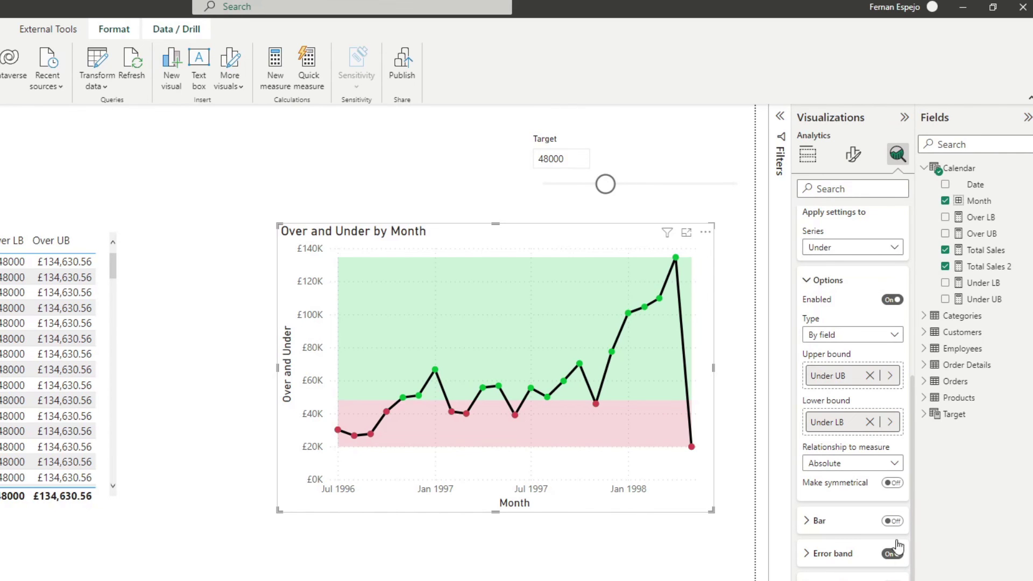
pyautogui.click(861, 248)
pyautogui.click(845, 264)
pyautogui.moveTo(624, 389)
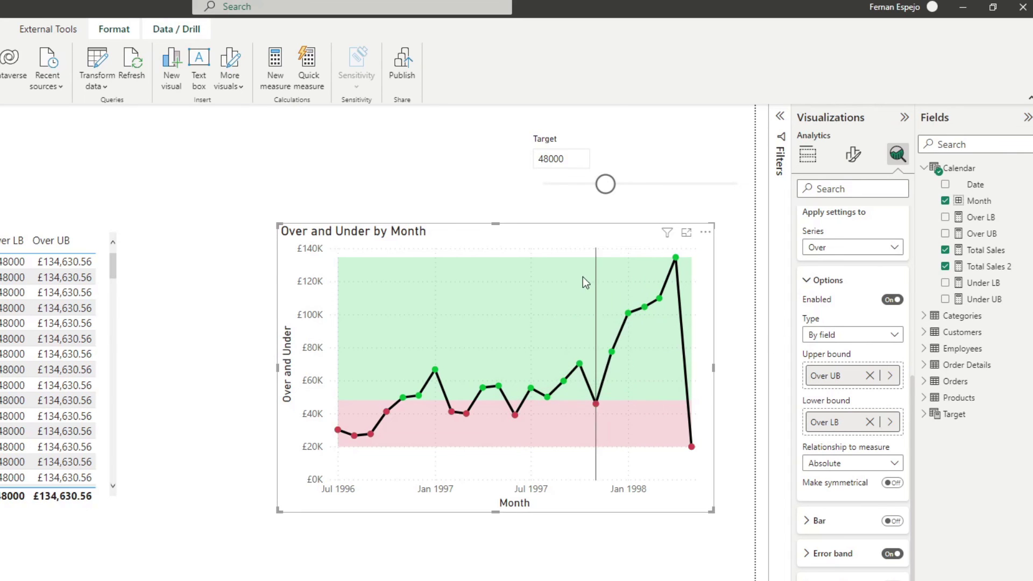
# Step: Move the line chart further below the Target slicer and turn on its data labels, hiding them for the Over series
pyautogui.moveTo(593, 228); pyautogui.dragTo(599, 256)
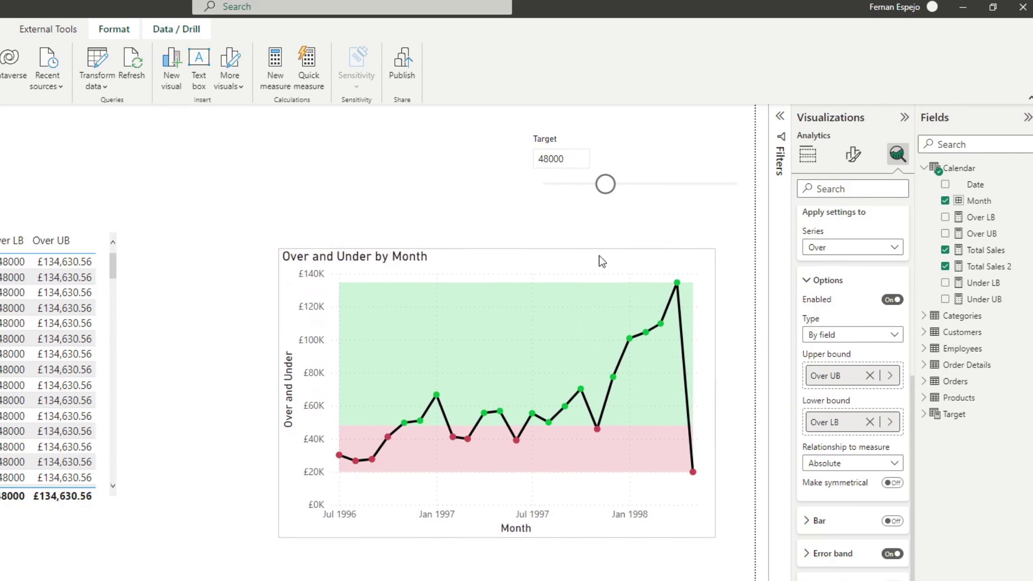
pyautogui.click(849, 156)
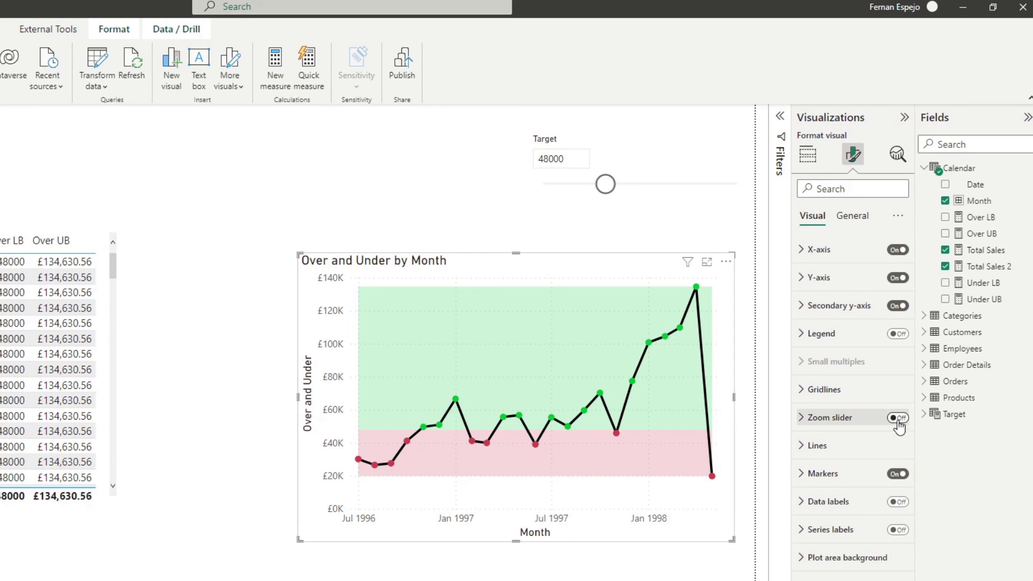
pyautogui.click(897, 502)
pyautogui.click(861, 508)
pyautogui.scroll(-3, 867, 509)
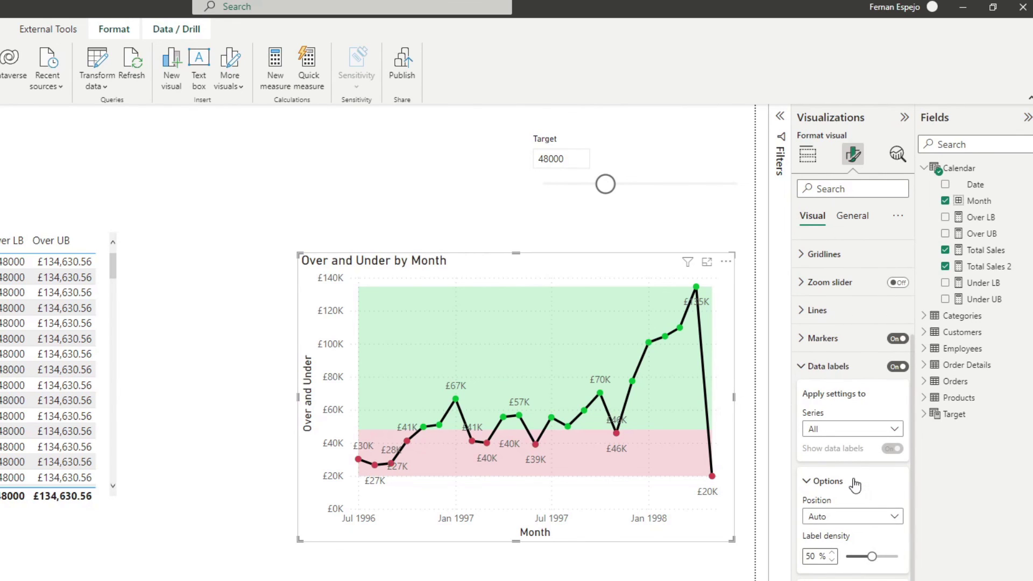
pyautogui.click(847, 433)
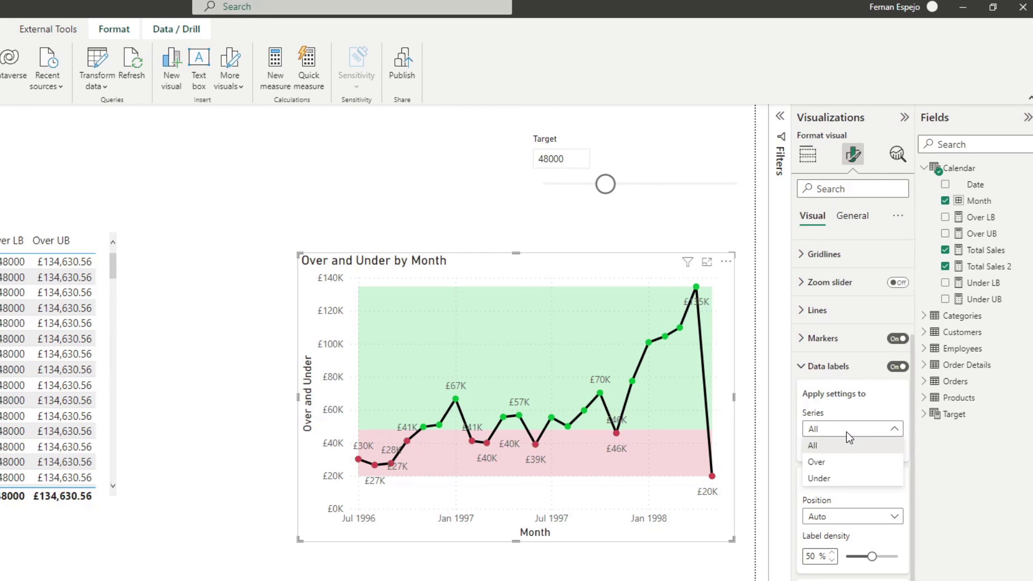
pyautogui.click(835, 465)
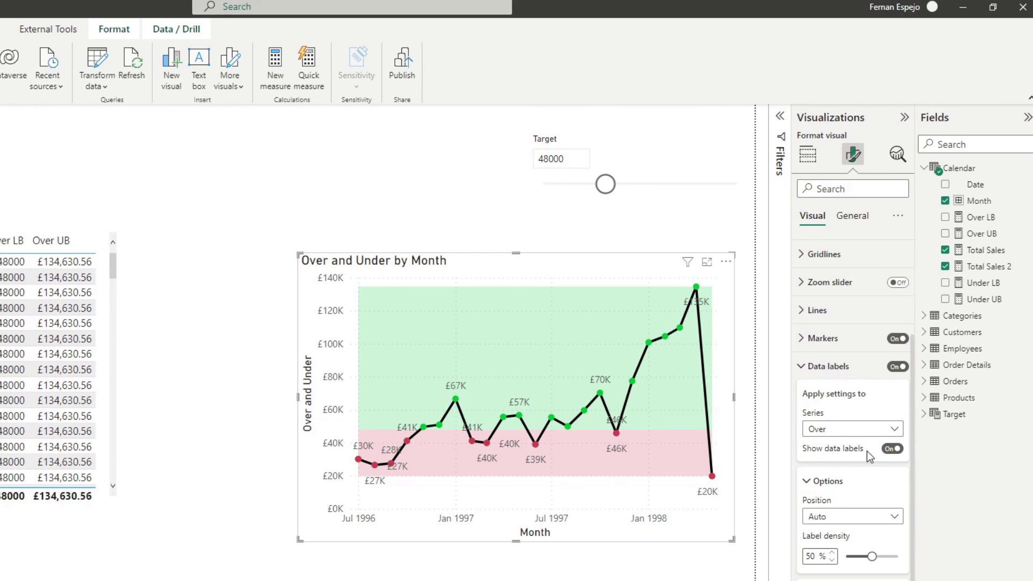
pyautogui.click(892, 450)
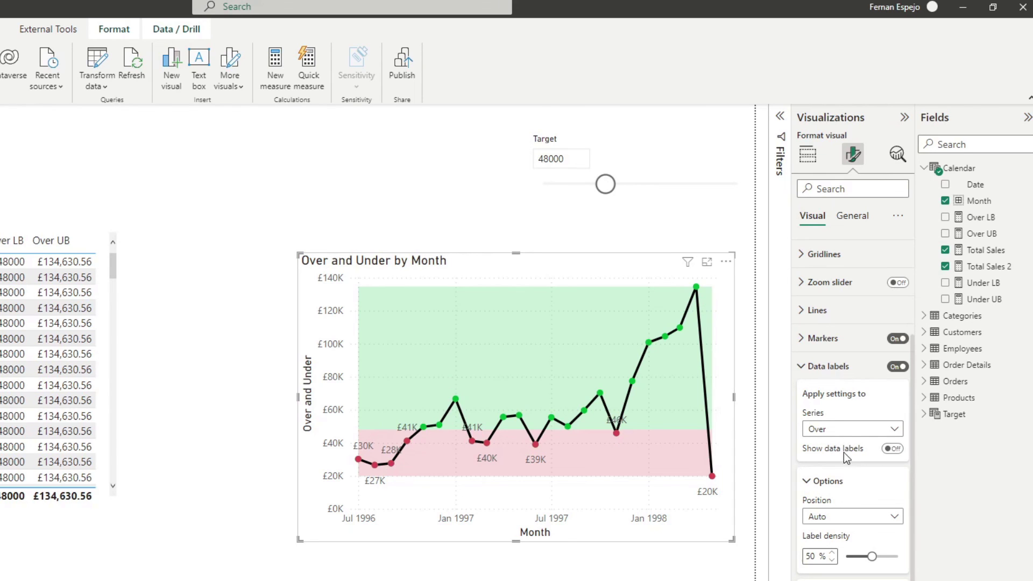
# Step: Format the Under series' data label values in bold red
pyautogui.click(834, 437)
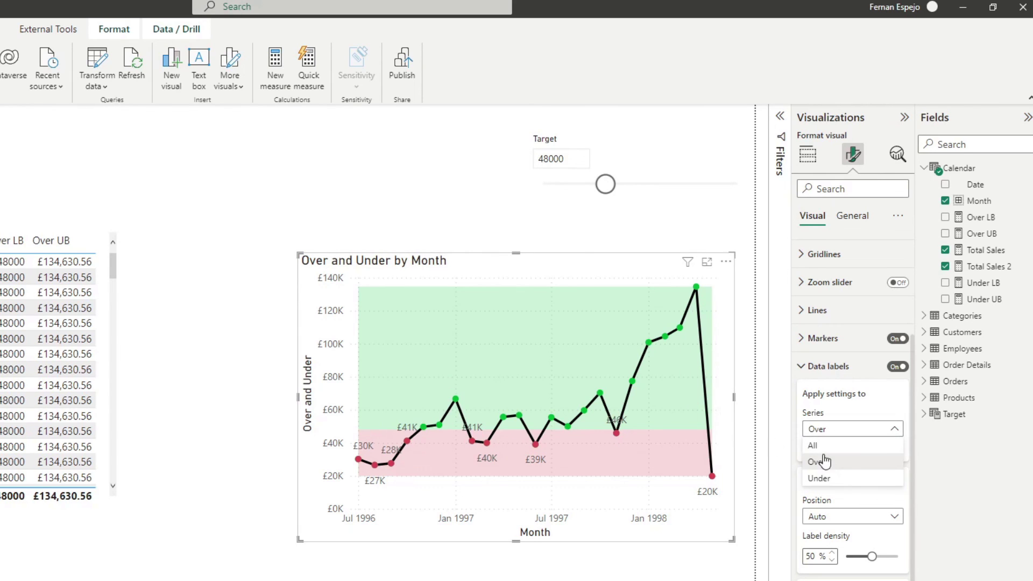
pyautogui.click(826, 480)
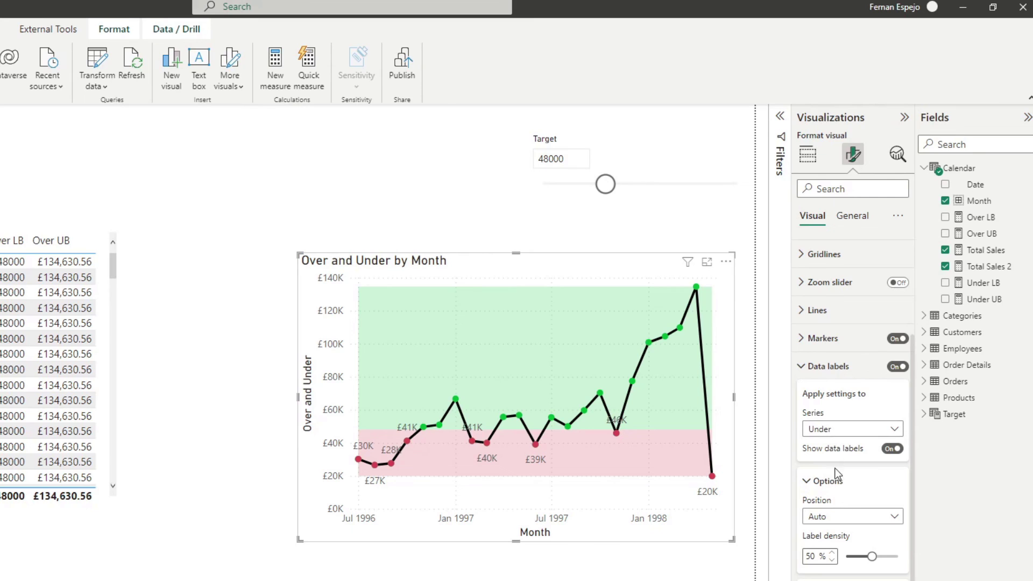
pyautogui.scroll(-1, 839, 538)
pyautogui.click(823, 557)
pyautogui.scroll(-3, 822, 508)
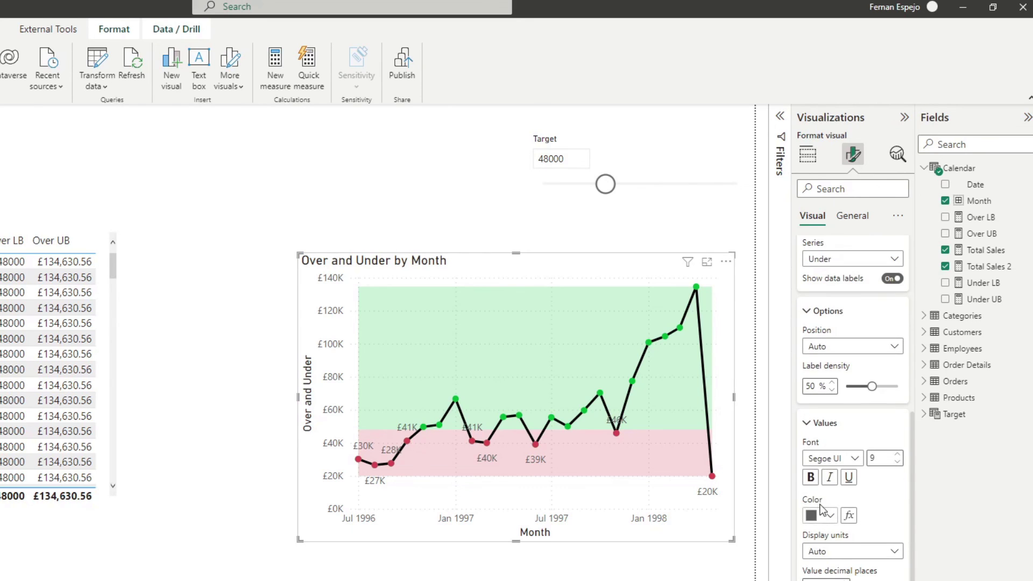
pyautogui.click(810, 478)
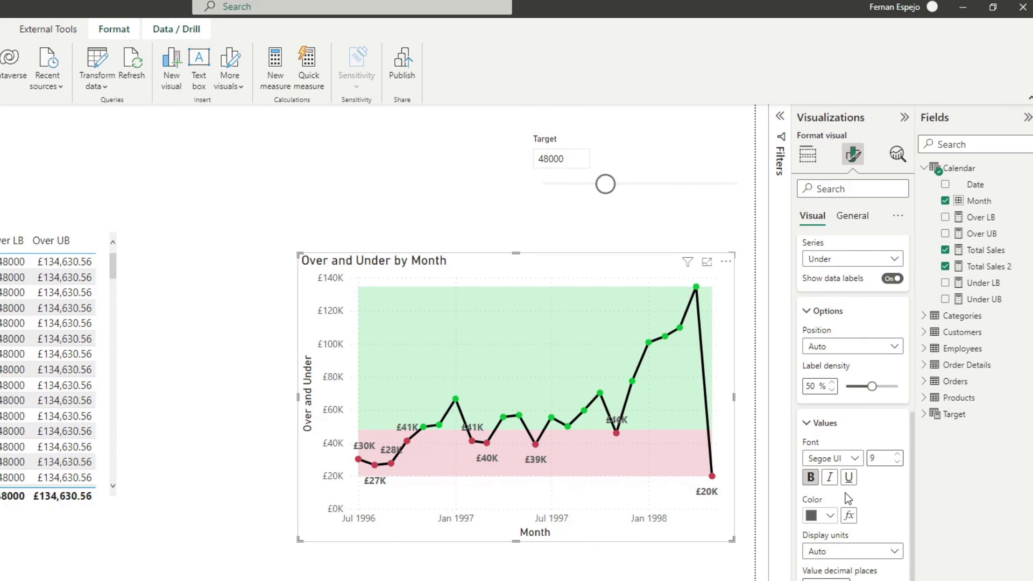
pyautogui.click(831, 516)
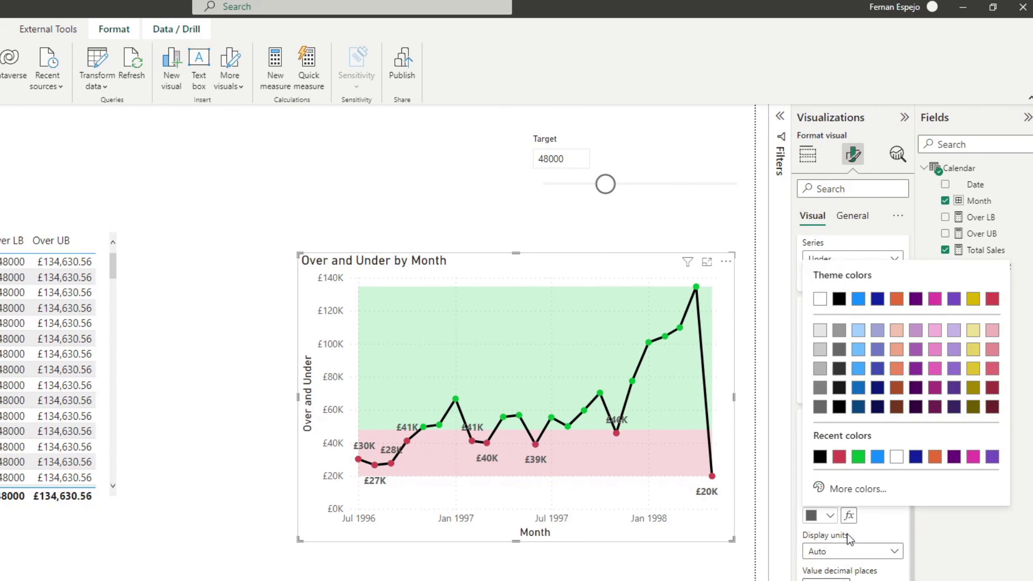
pyautogui.click(833, 457)
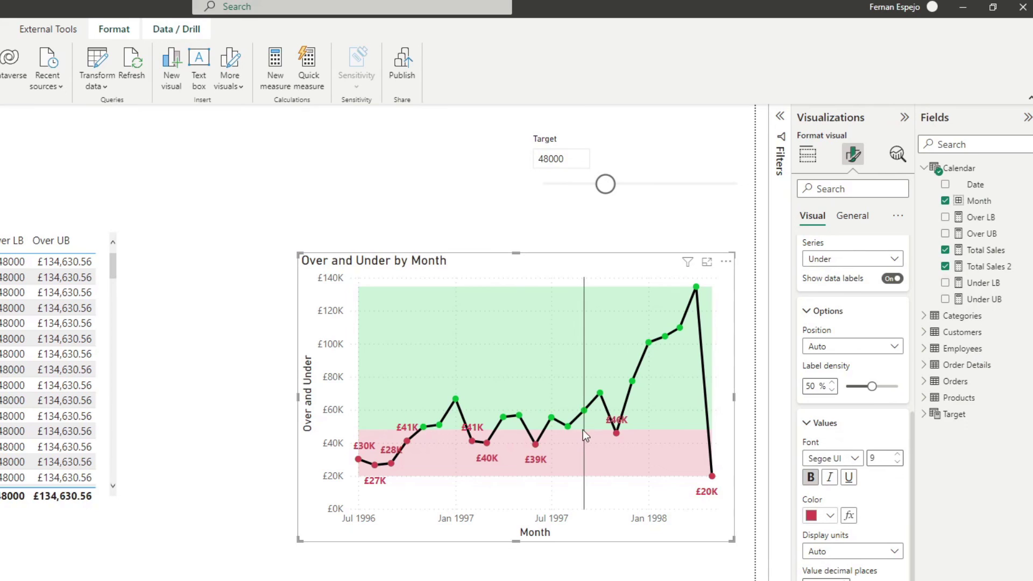
# Step: Set the Target slicer to 72000 and nudge the line chart slightly to the right
pyautogui.moveTo(605, 184); pyautogui.dragTo(636, 195)
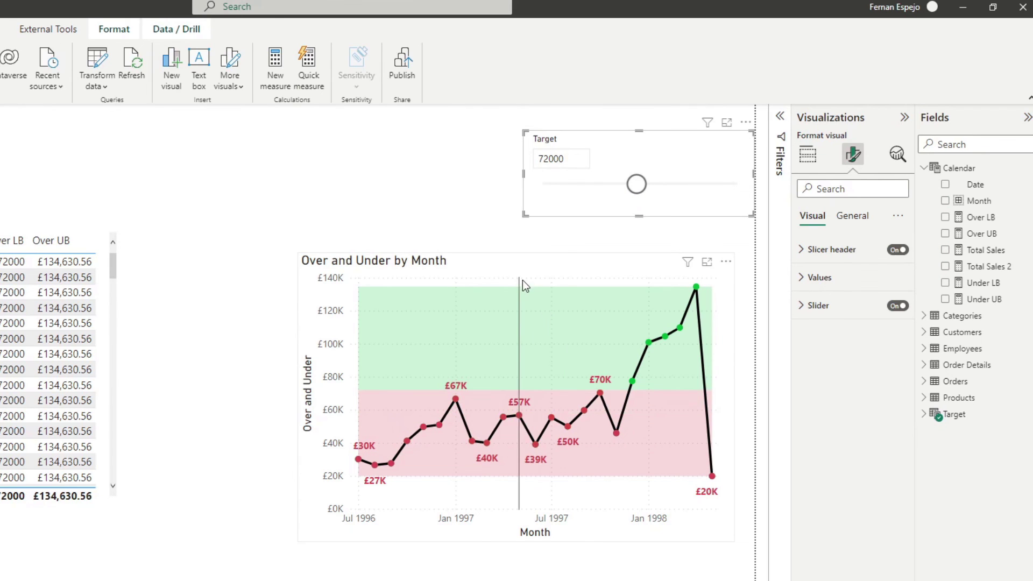
pyautogui.click(533, 266)
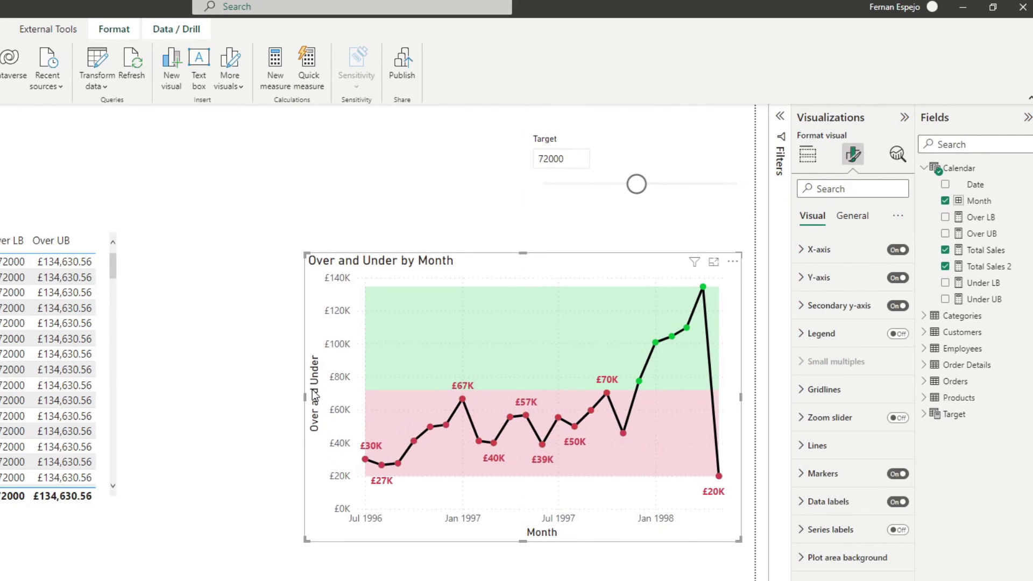
pyautogui.click(340, 220)
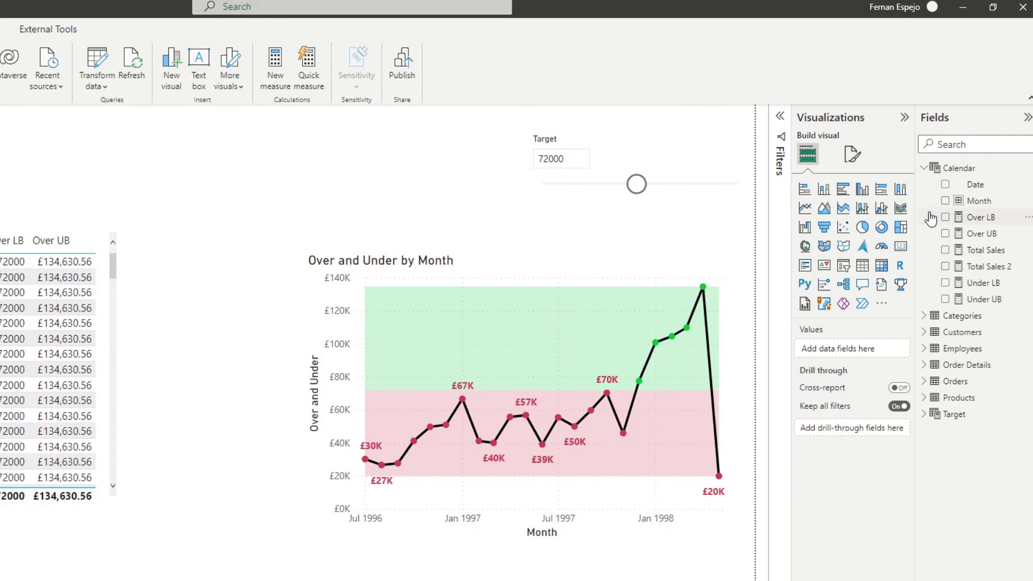
# Step: Add a slicer for CategoryName from the Categories table in the space beside the line chart
pyautogui.click(929, 316)
pyautogui.moveTo(979, 350); pyautogui.dragTo(201, 284)
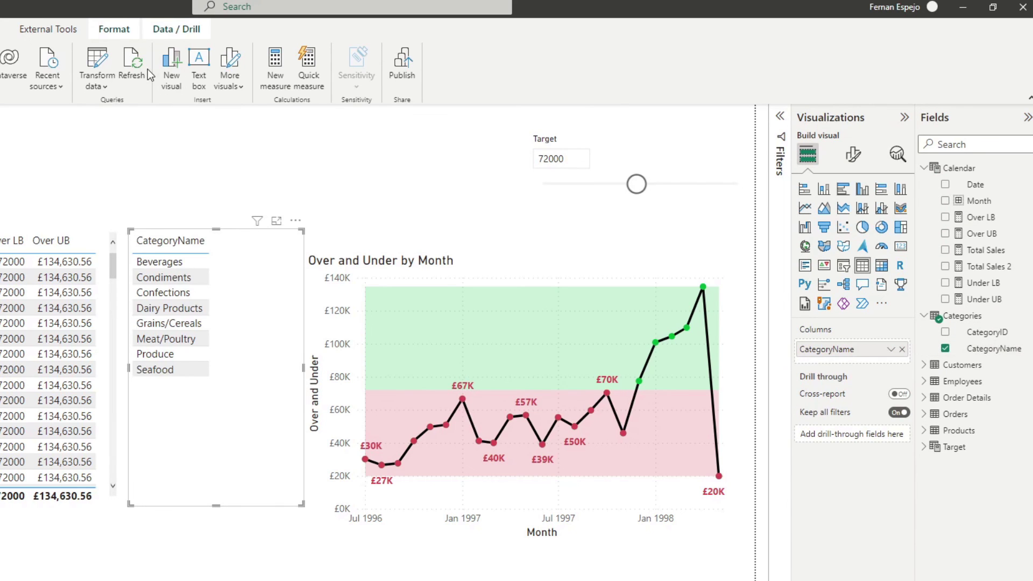
pyautogui.click(843, 266)
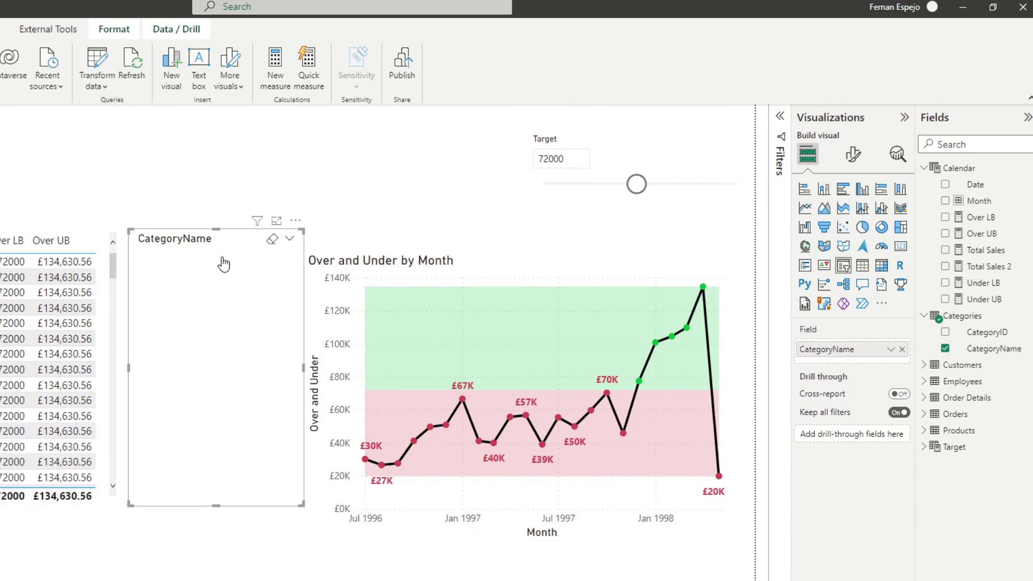
# Step: Filter the report to the Beverages category and set the Target slicer to 25000
pyautogui.click(198, 262)
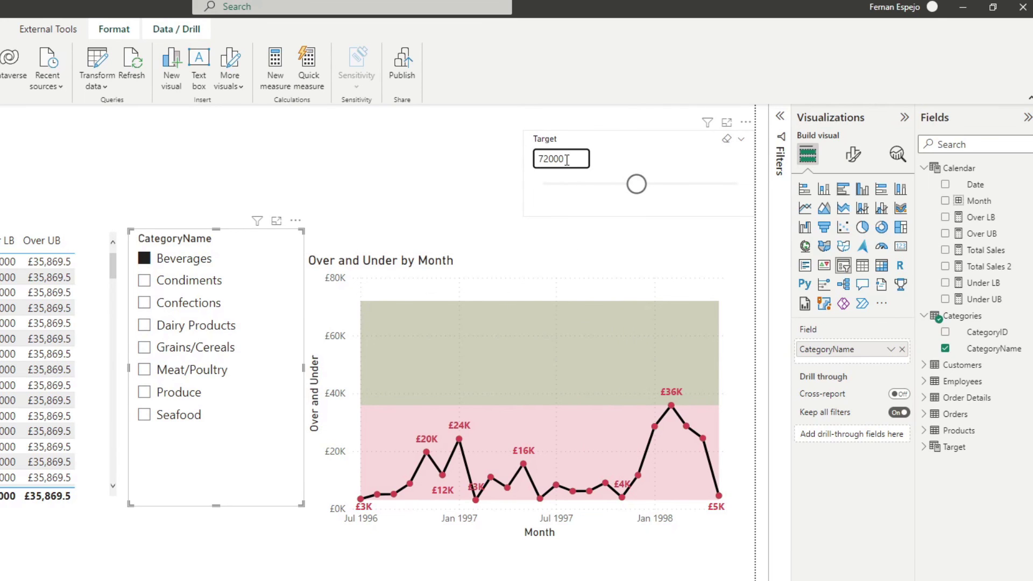
pyautogui.moveTo(637, 184); pyautogui.dragTo(575, 197)
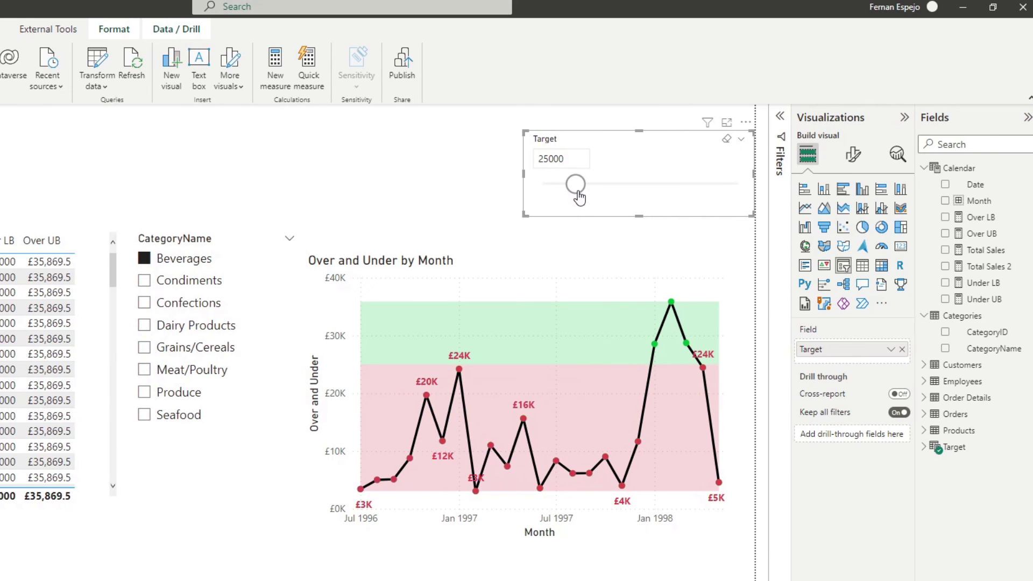